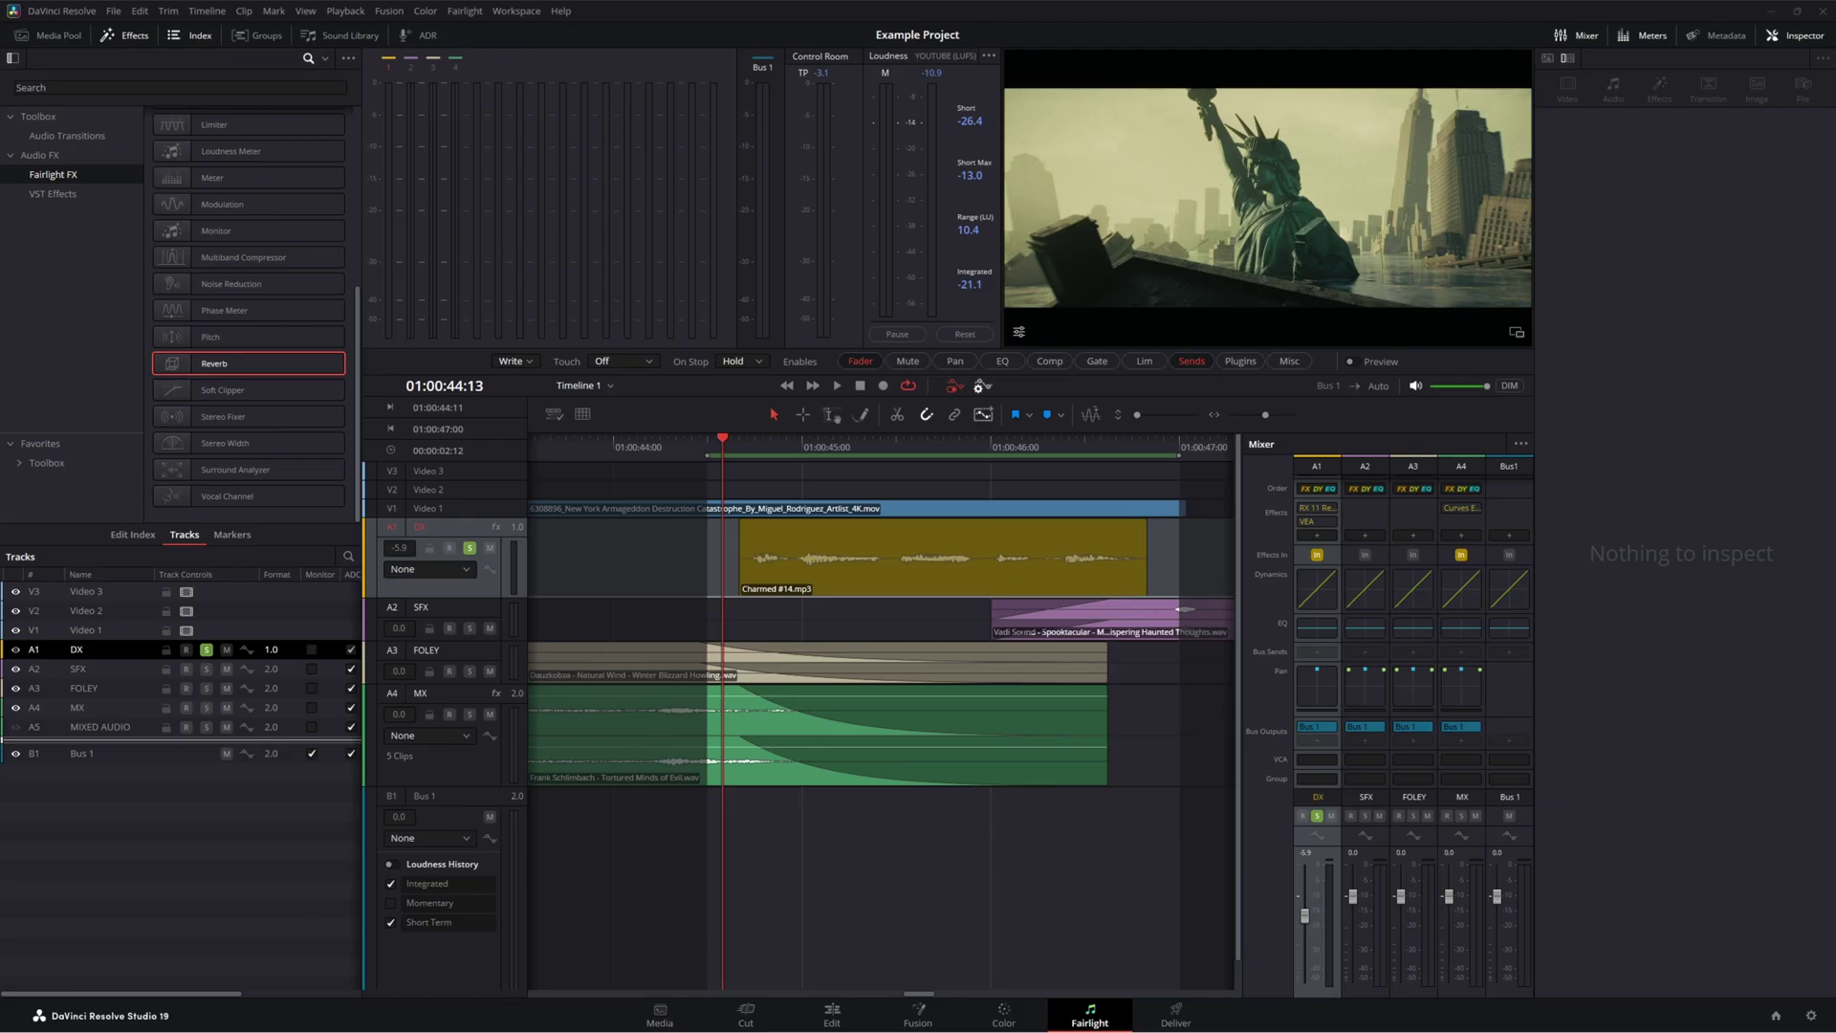
Play back the dialogue section from 01:00:44:11.
click(706, 453)
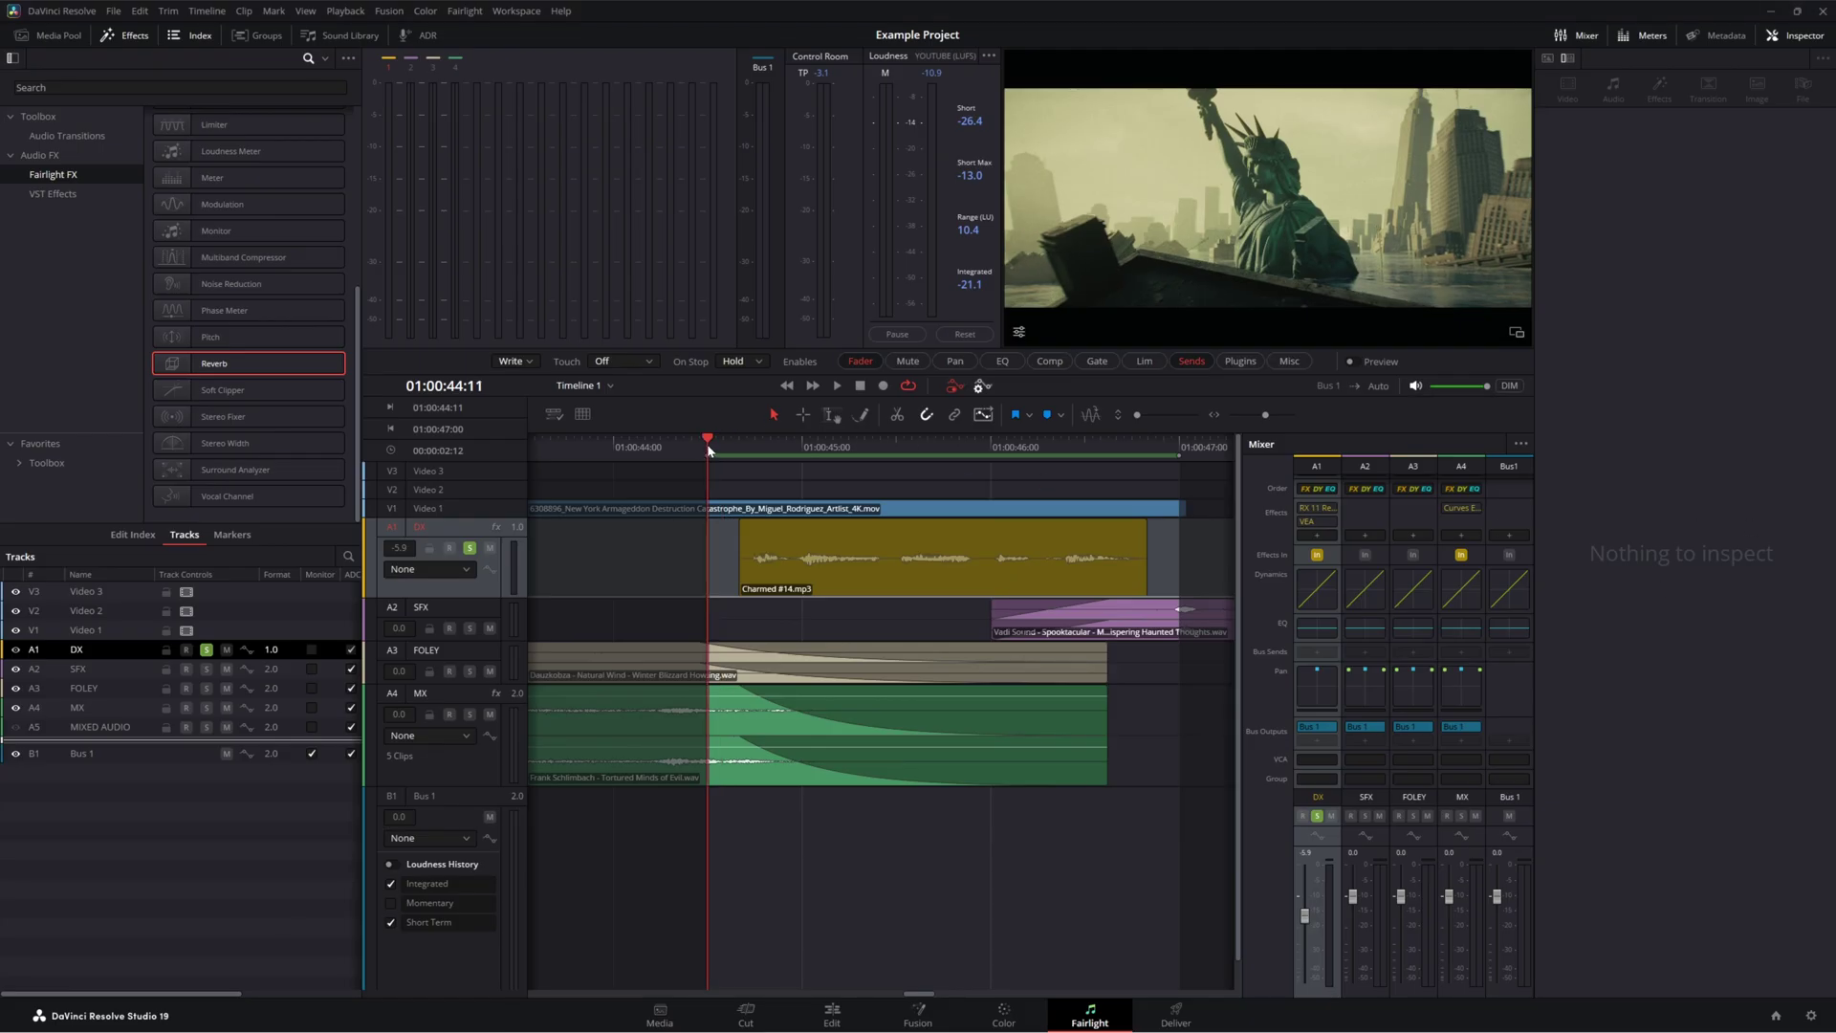
key(space)
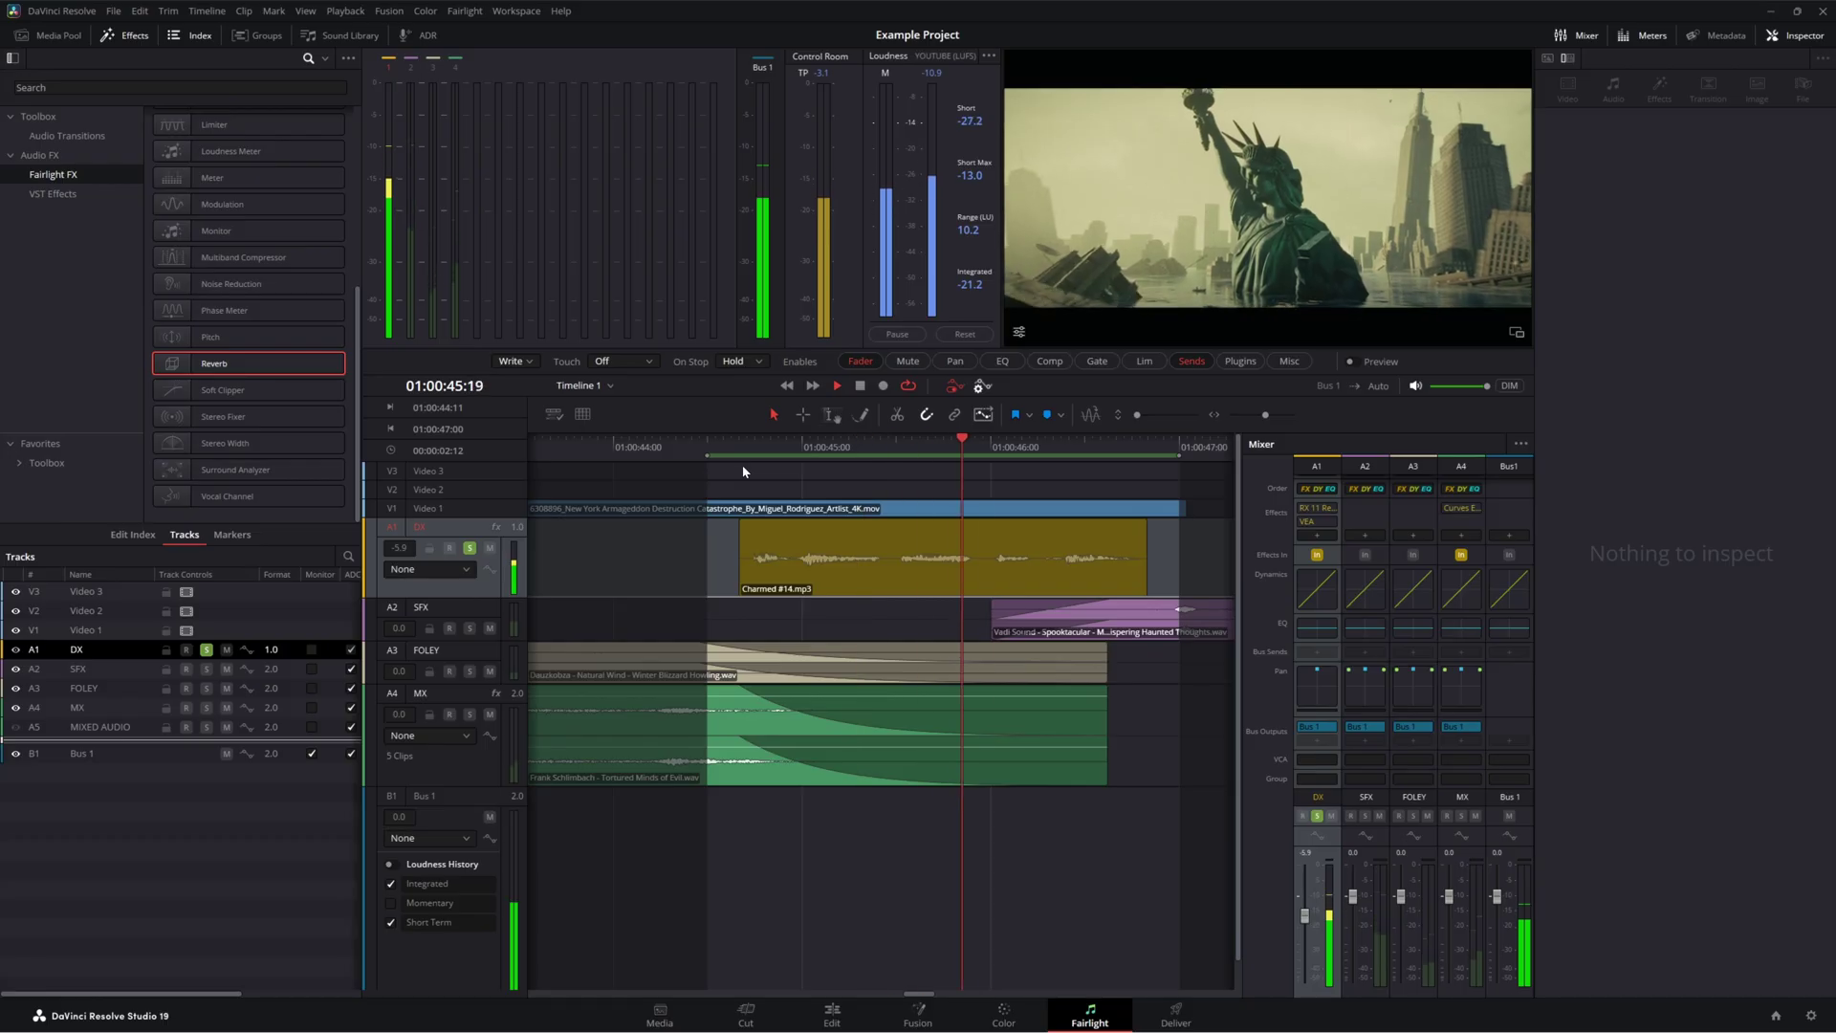
key(space)
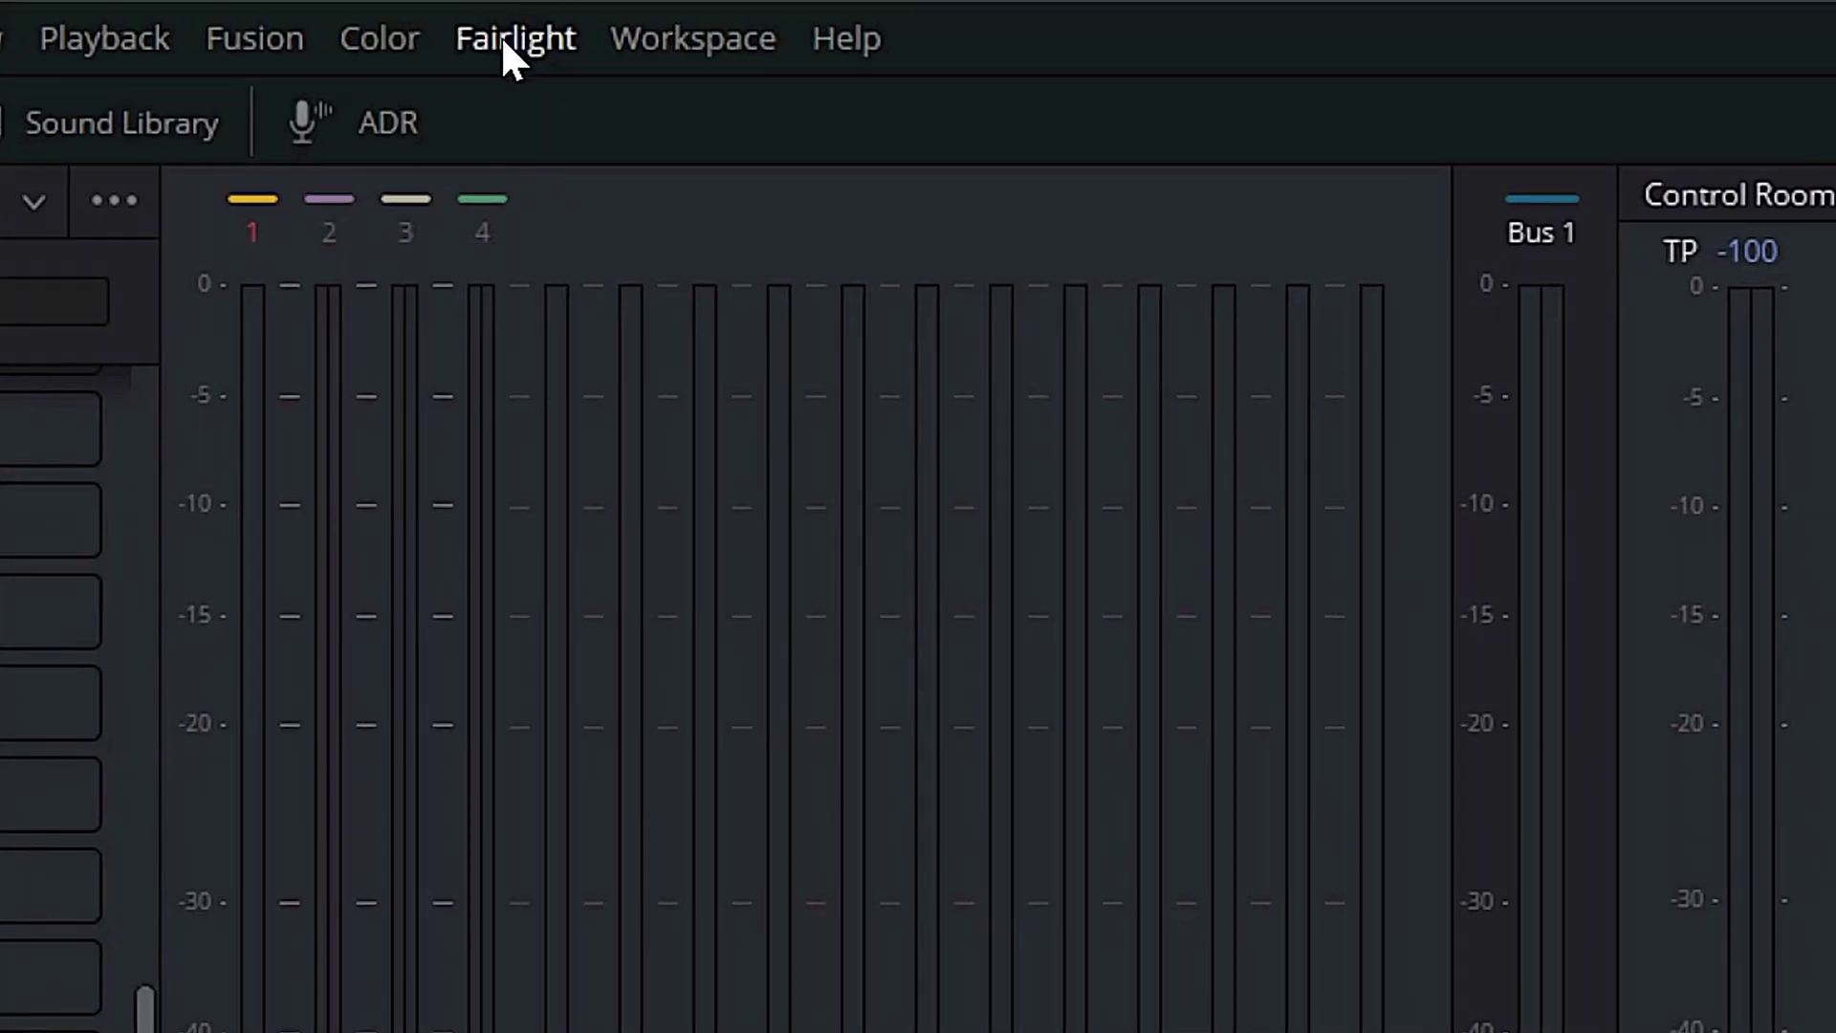
Add two new buses to the project in the Bus Format settings.
click(503, 38)
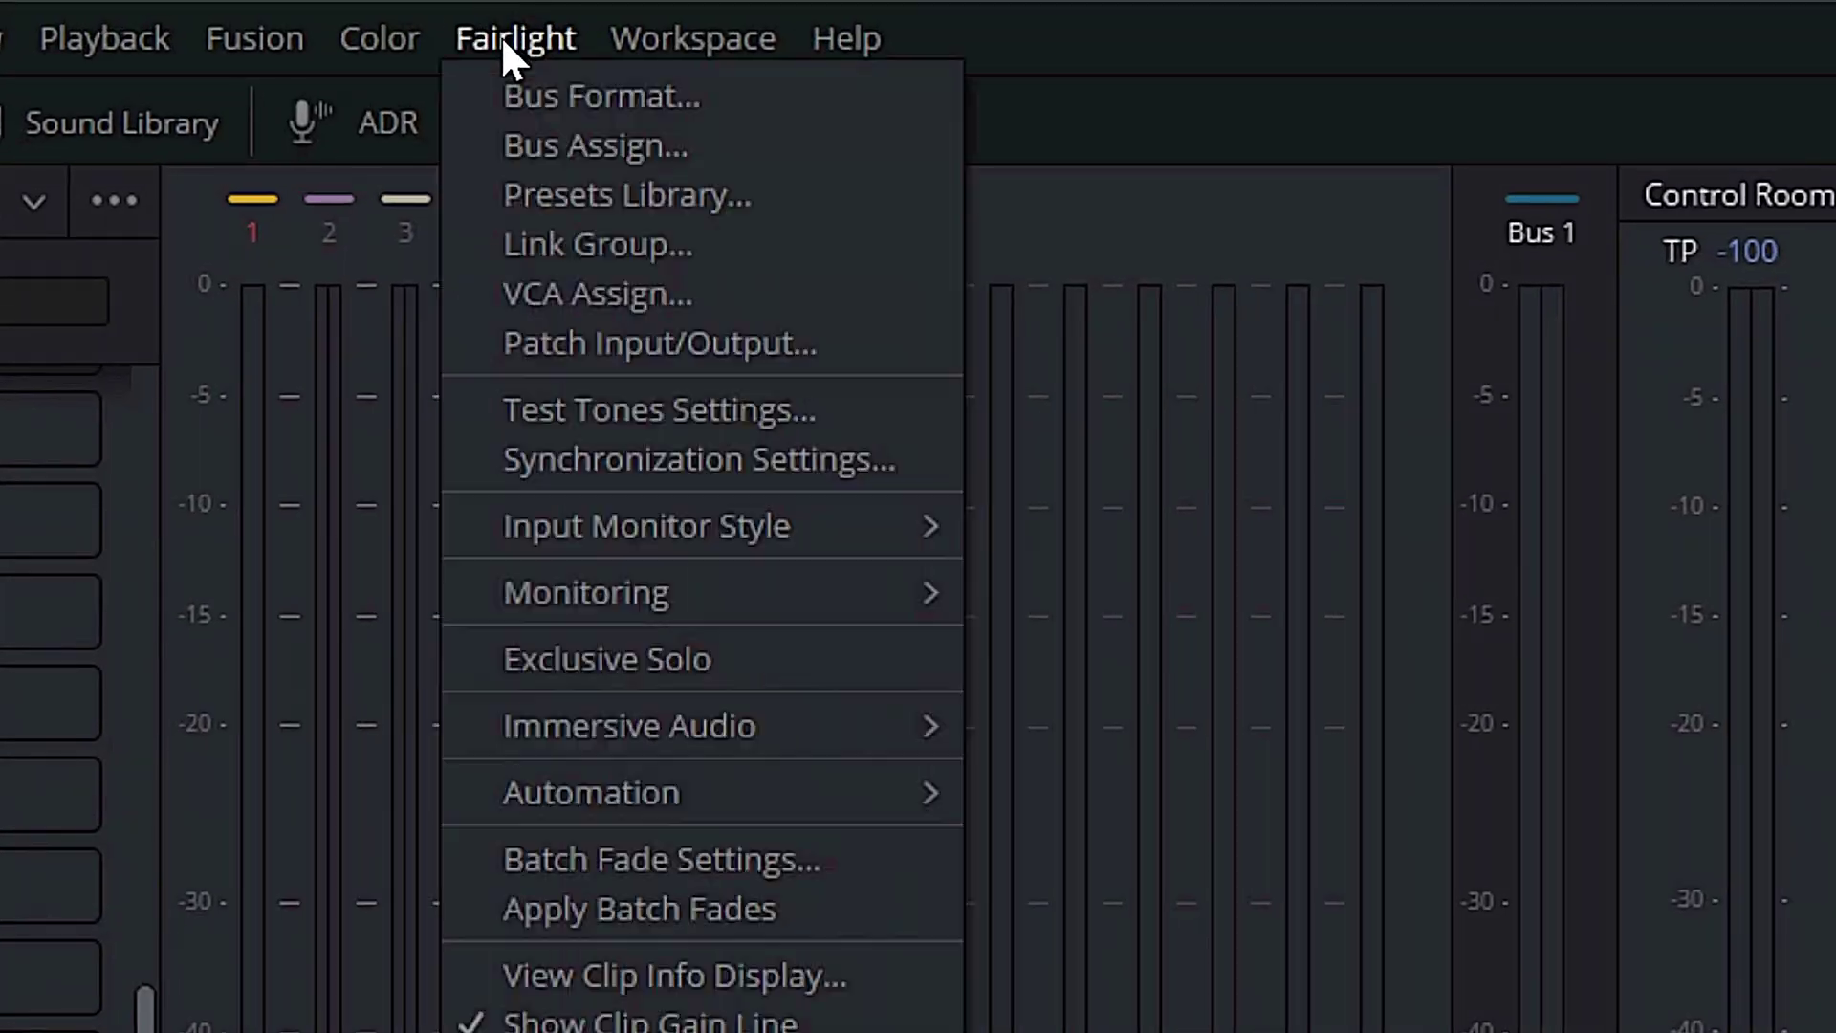
click(552, 95)
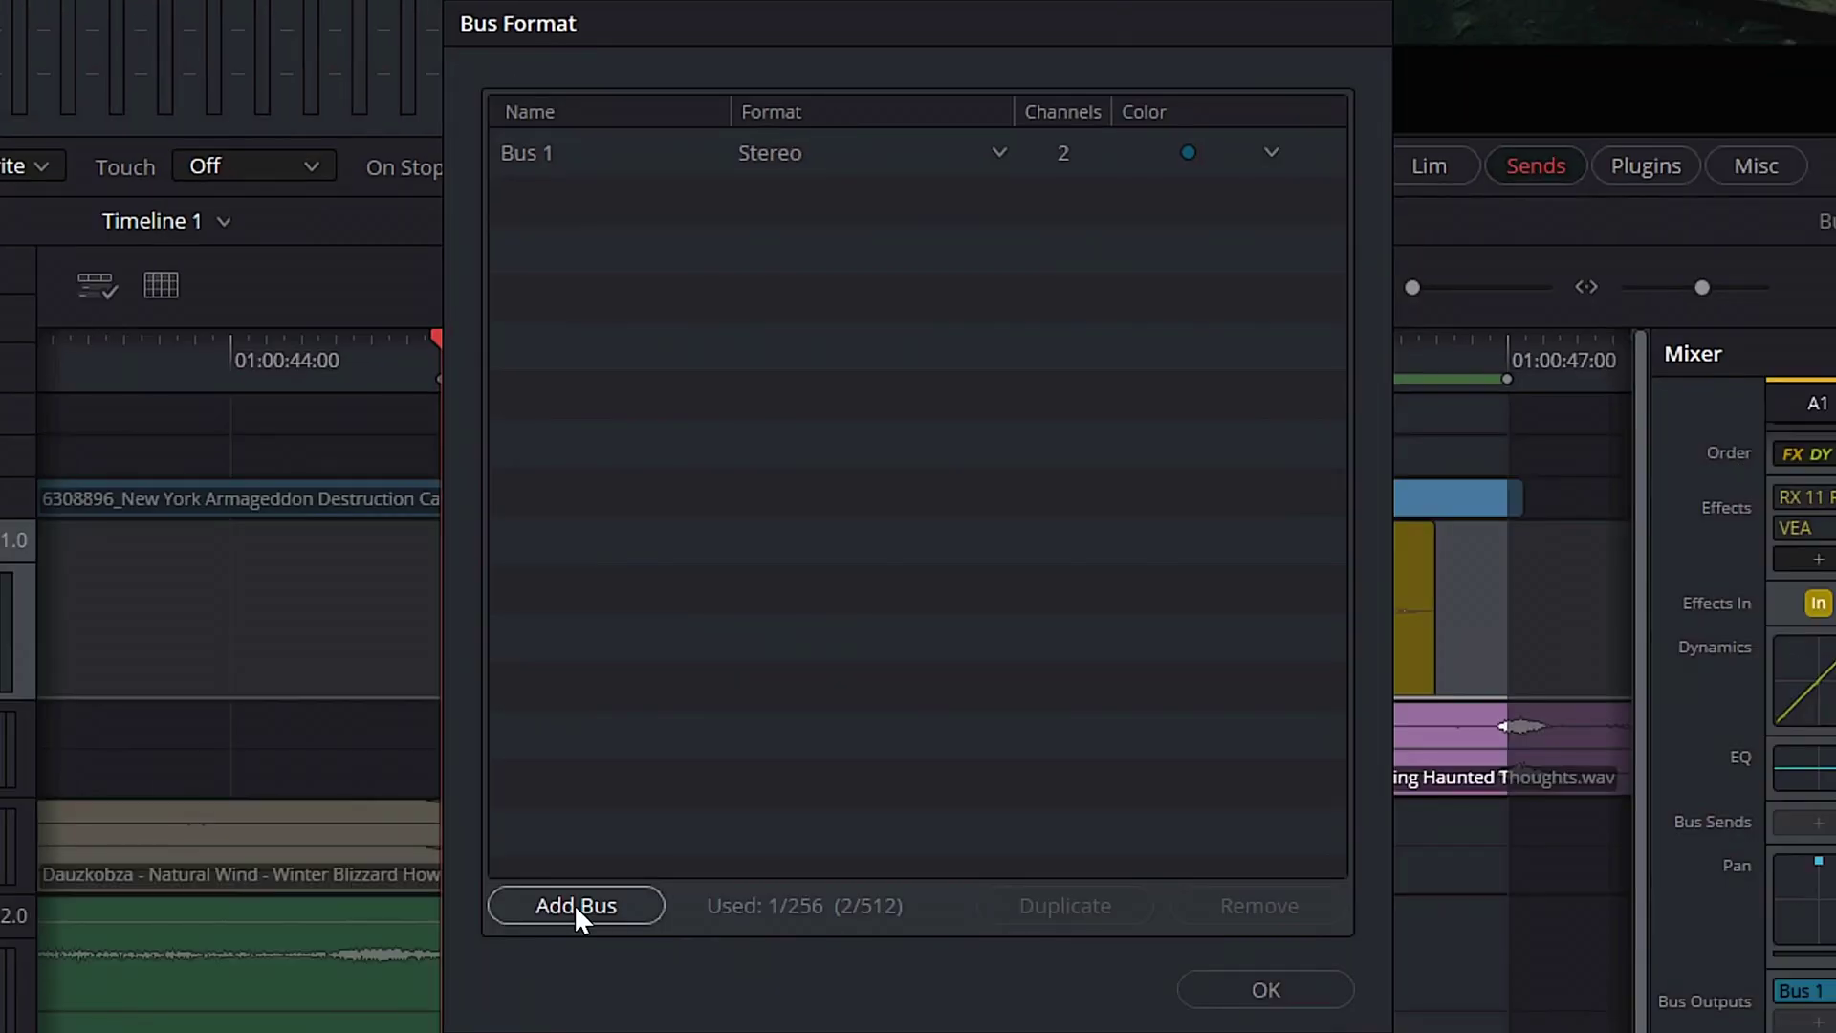
click(572, 903)
click(584, 904)
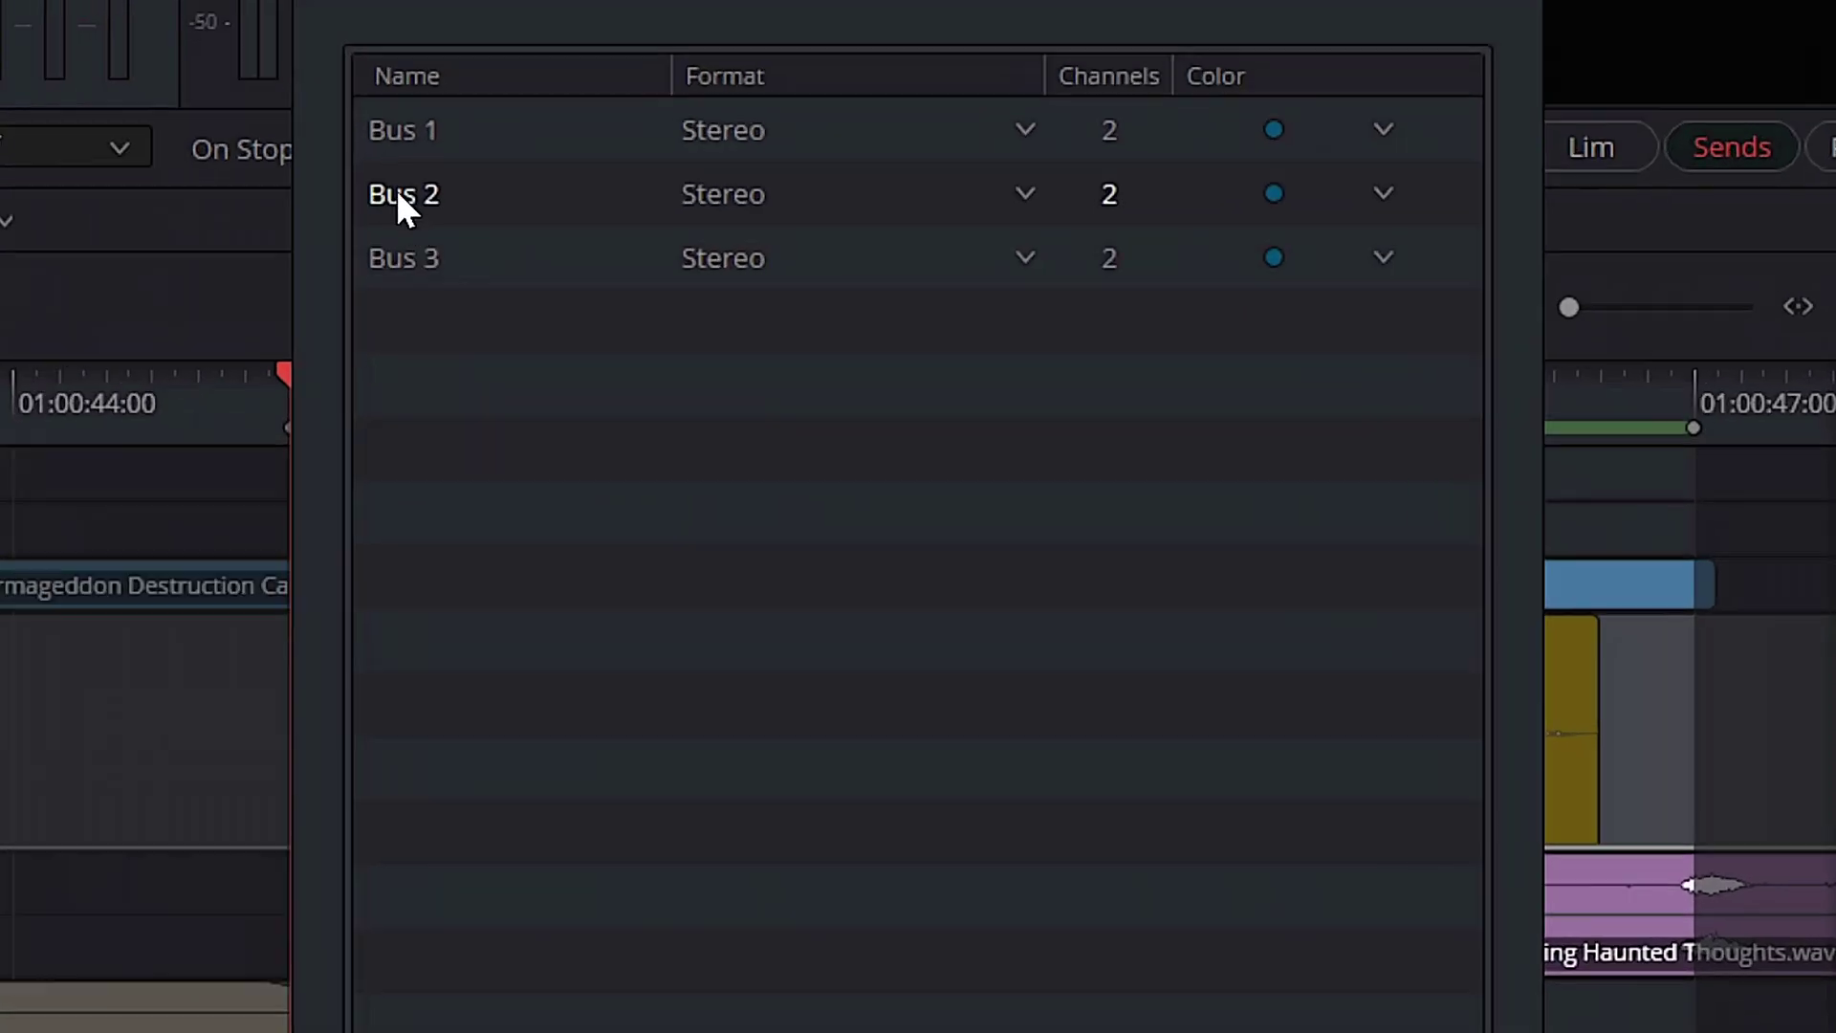
Rename Bus 2 as Demon Voice, set its format to Mono and colour it Yellow.
click(143, 380)
click(143, 379)
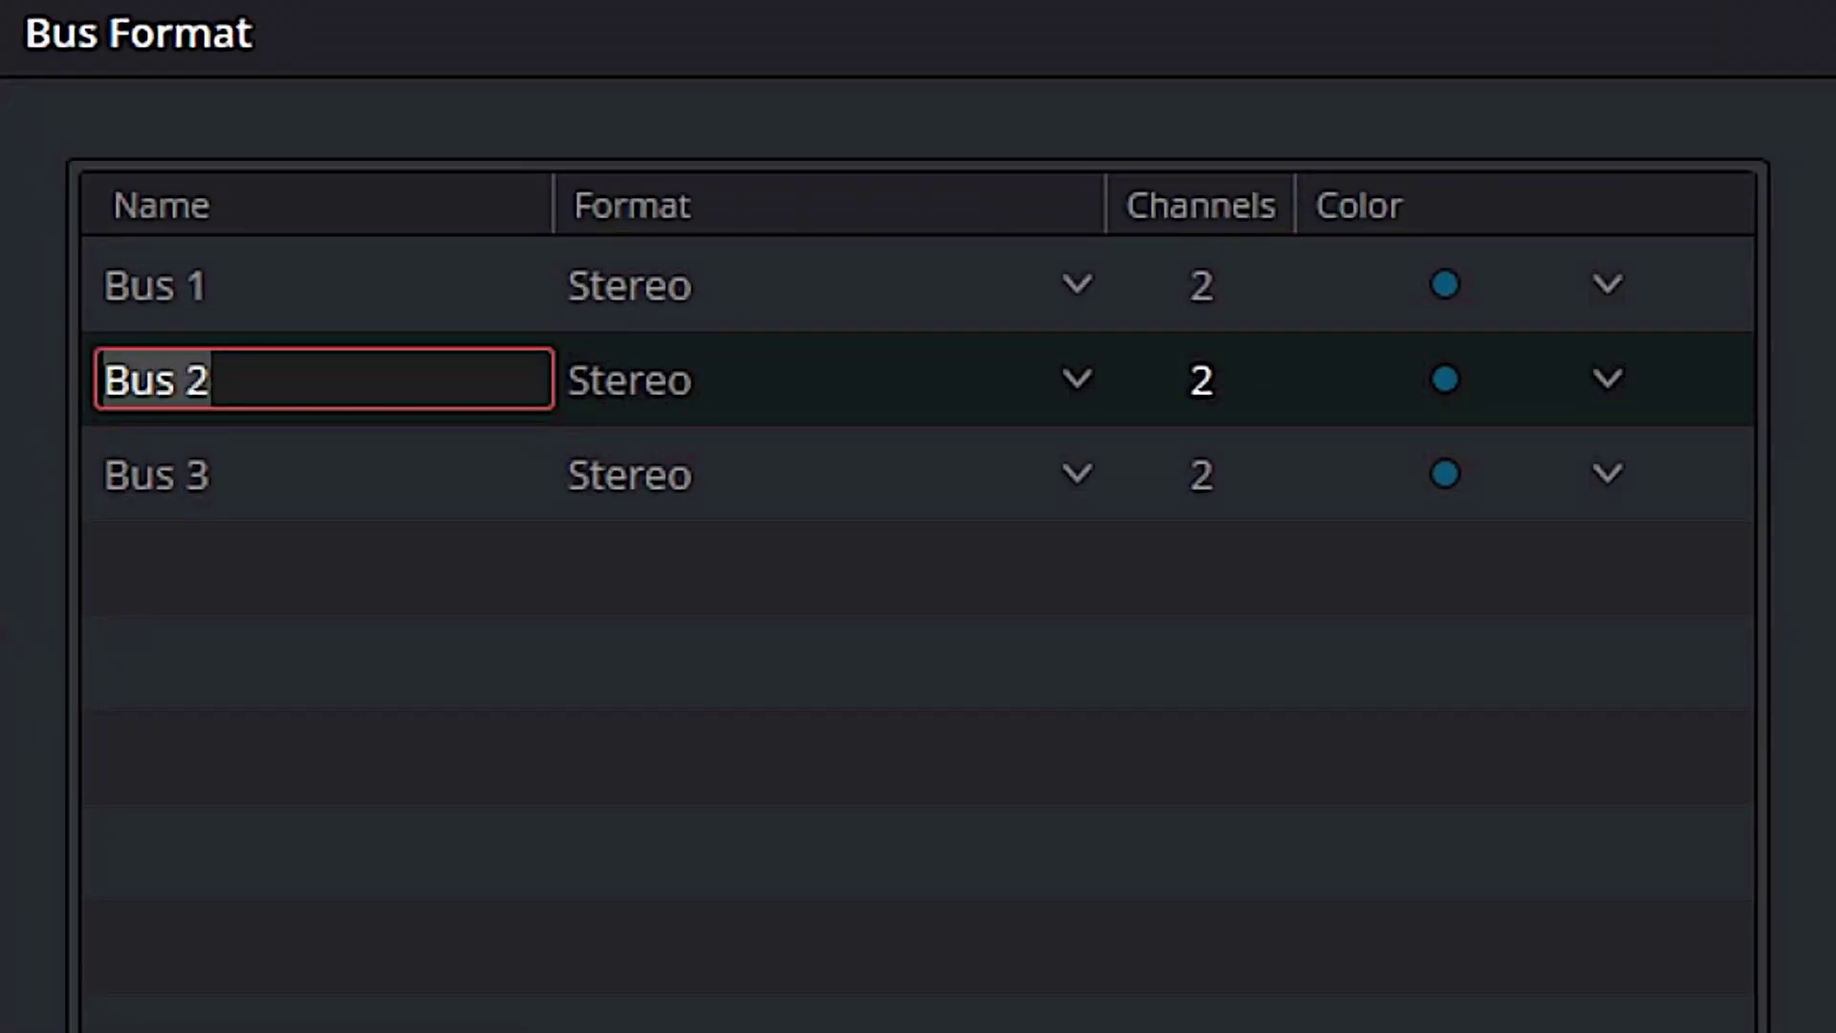
text(Demon Voice)
click(669, 383)
click(693, 471)
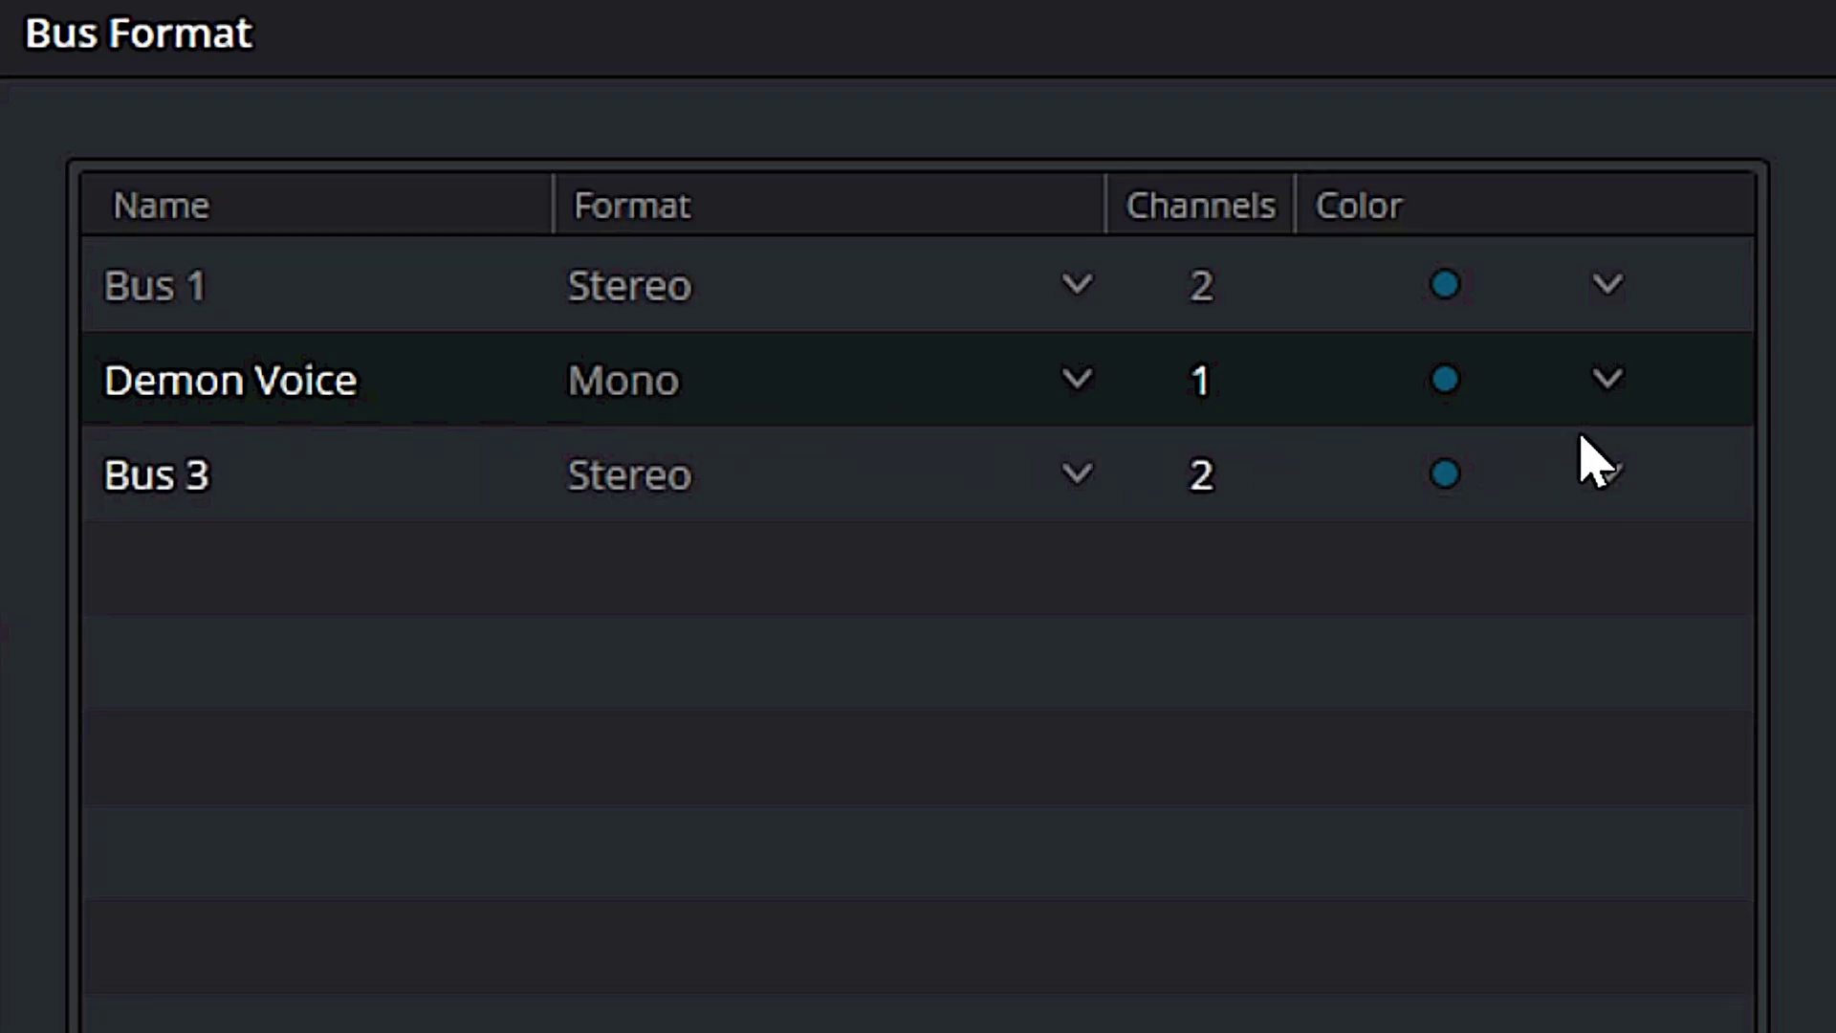
click(1612, 375)
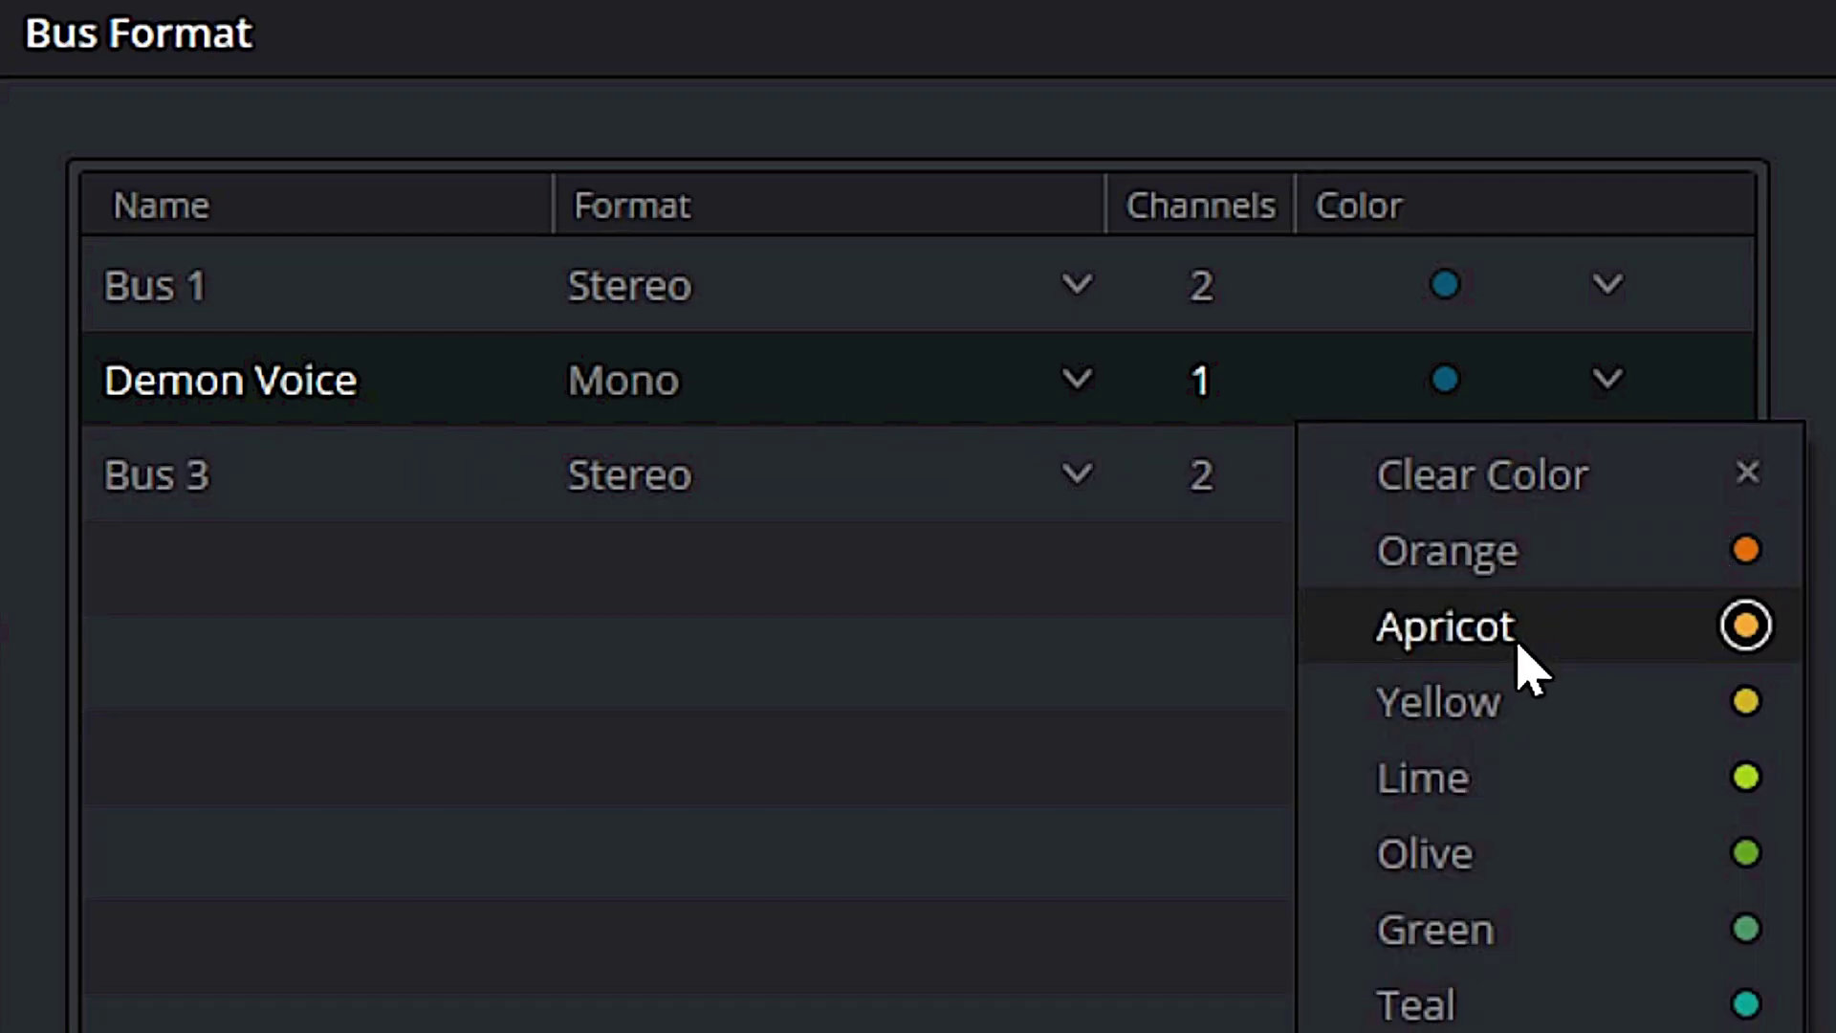
click(1530, 715)
Rename Bus 3 as DX Verb, colour it Yellow and apply the bus format settings.
click(164, 484)
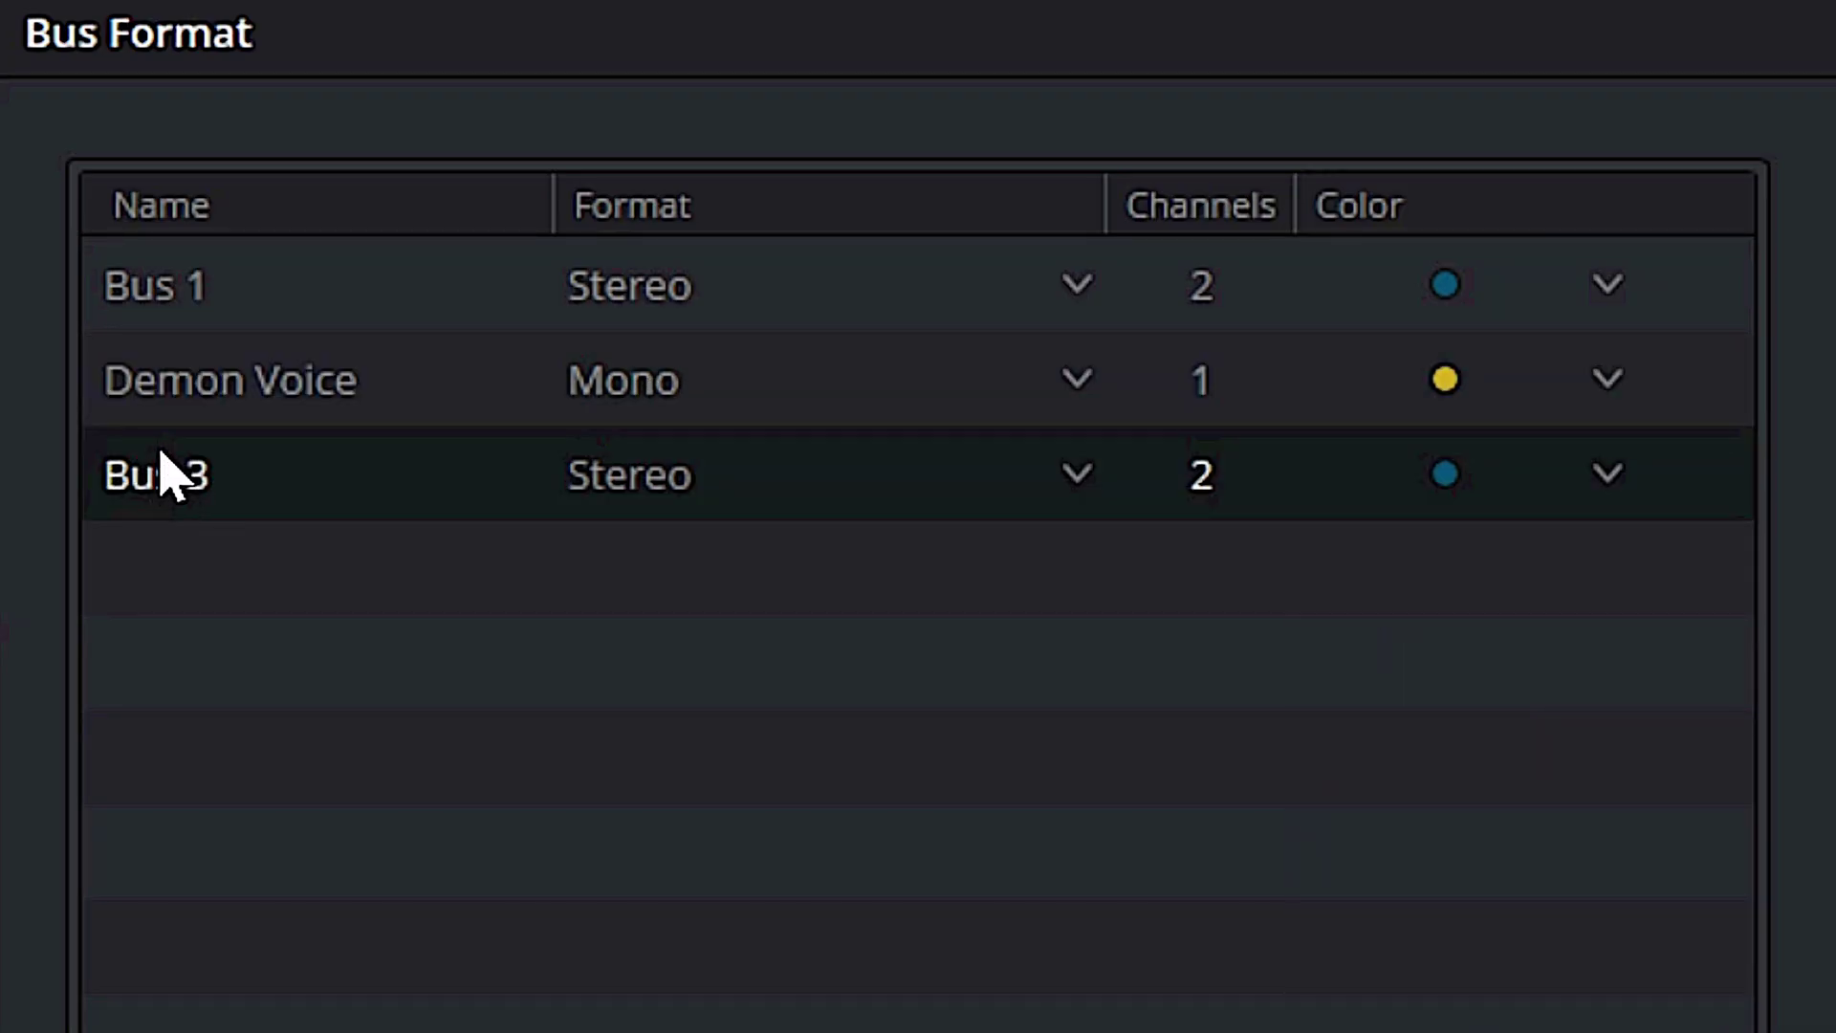
double_click(181, 491)
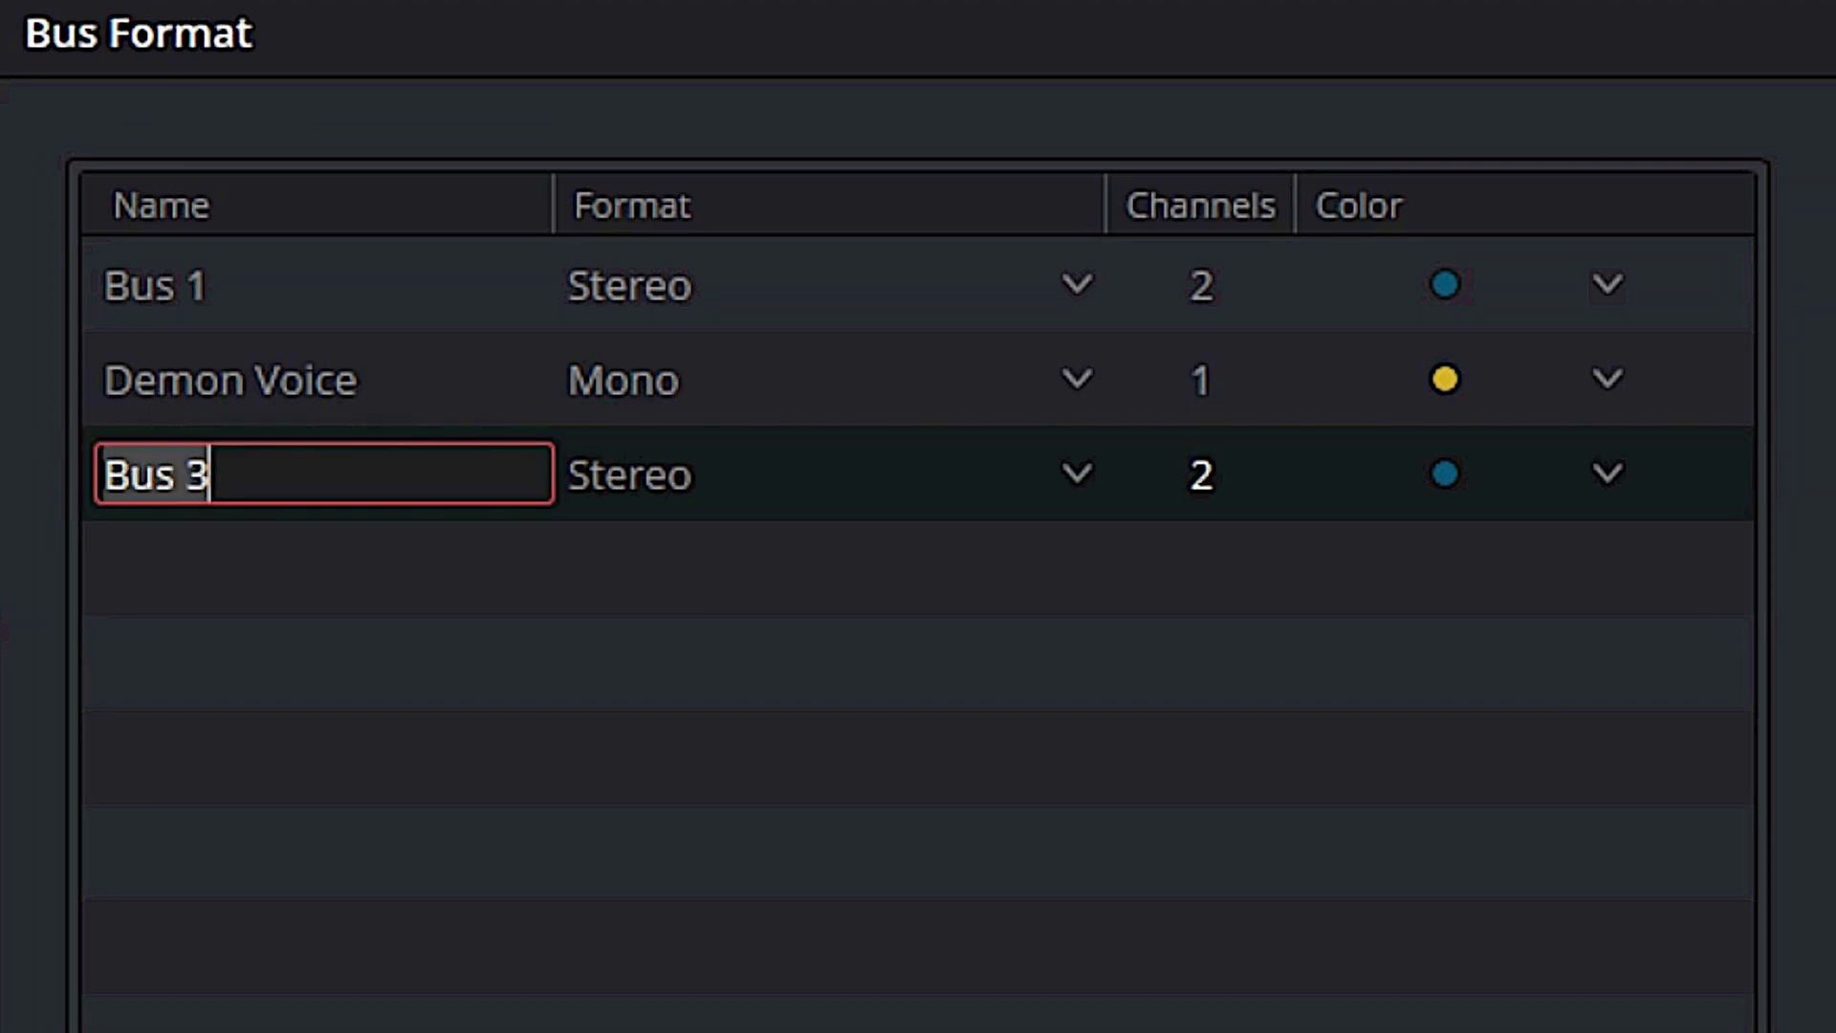
text(D)
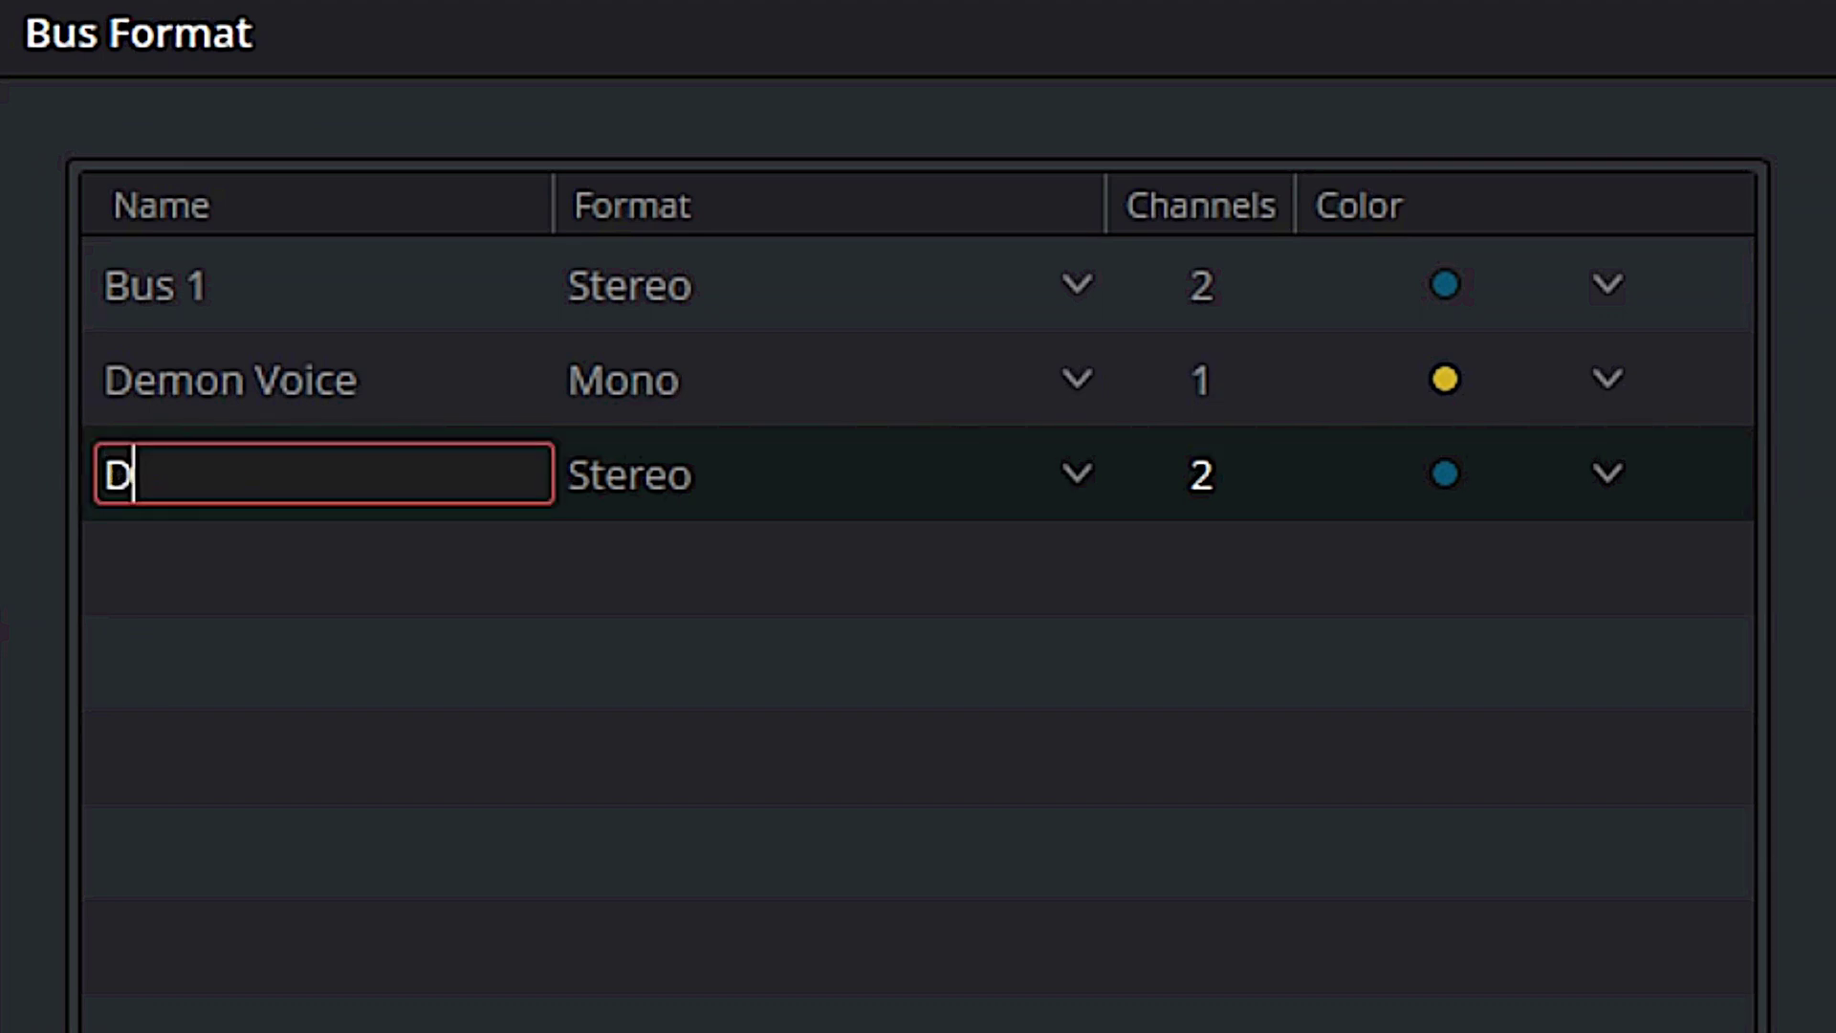
text(X Ver)
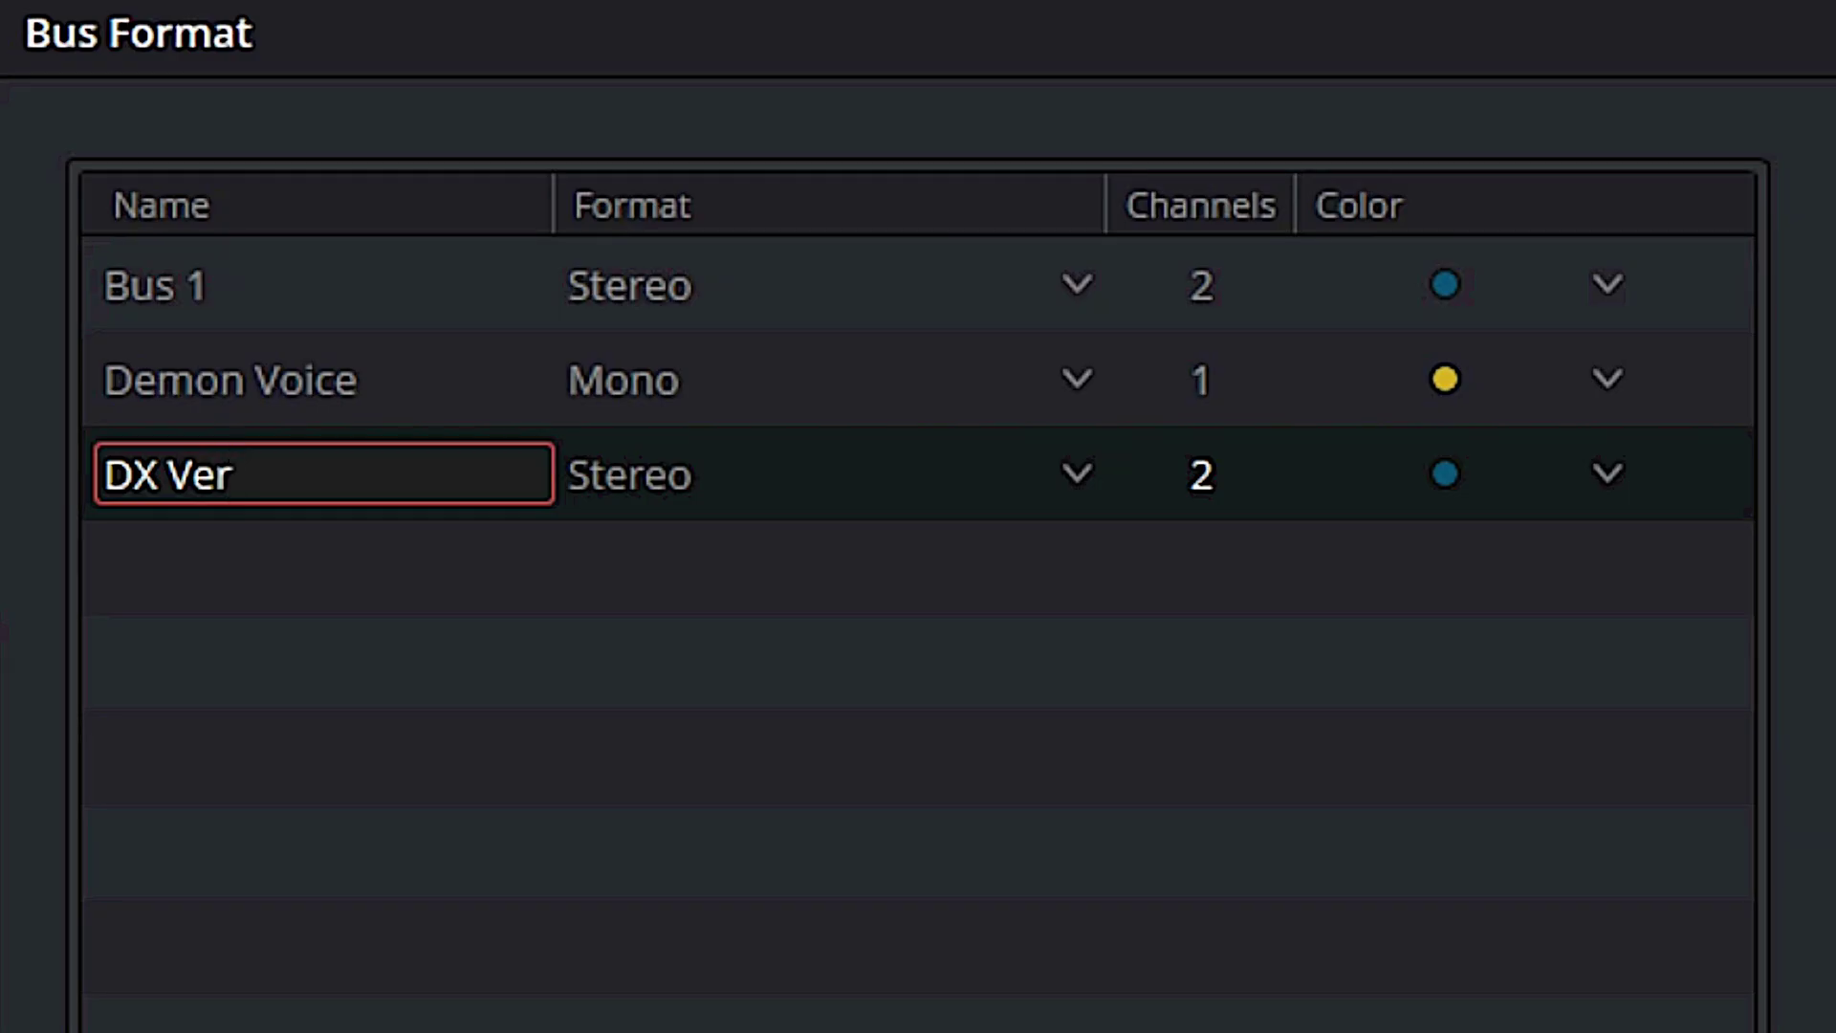
text(b)
key(Return)
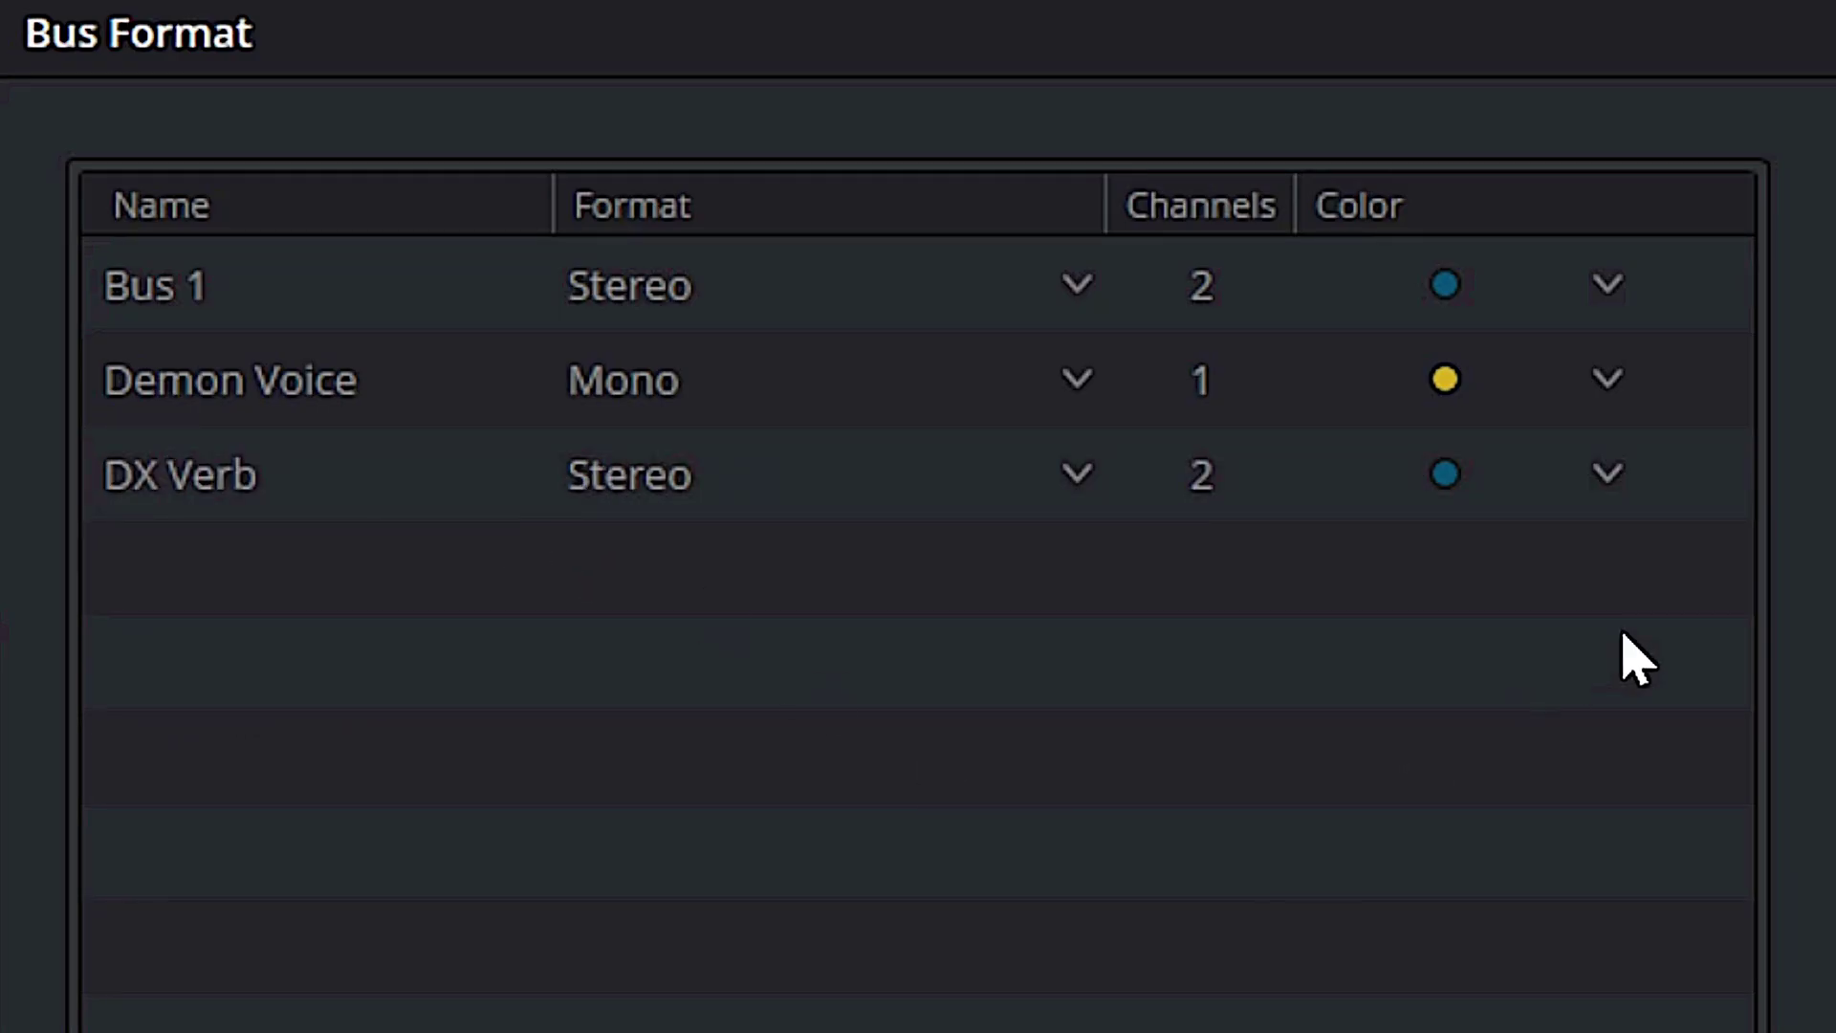
click(1608, 475)
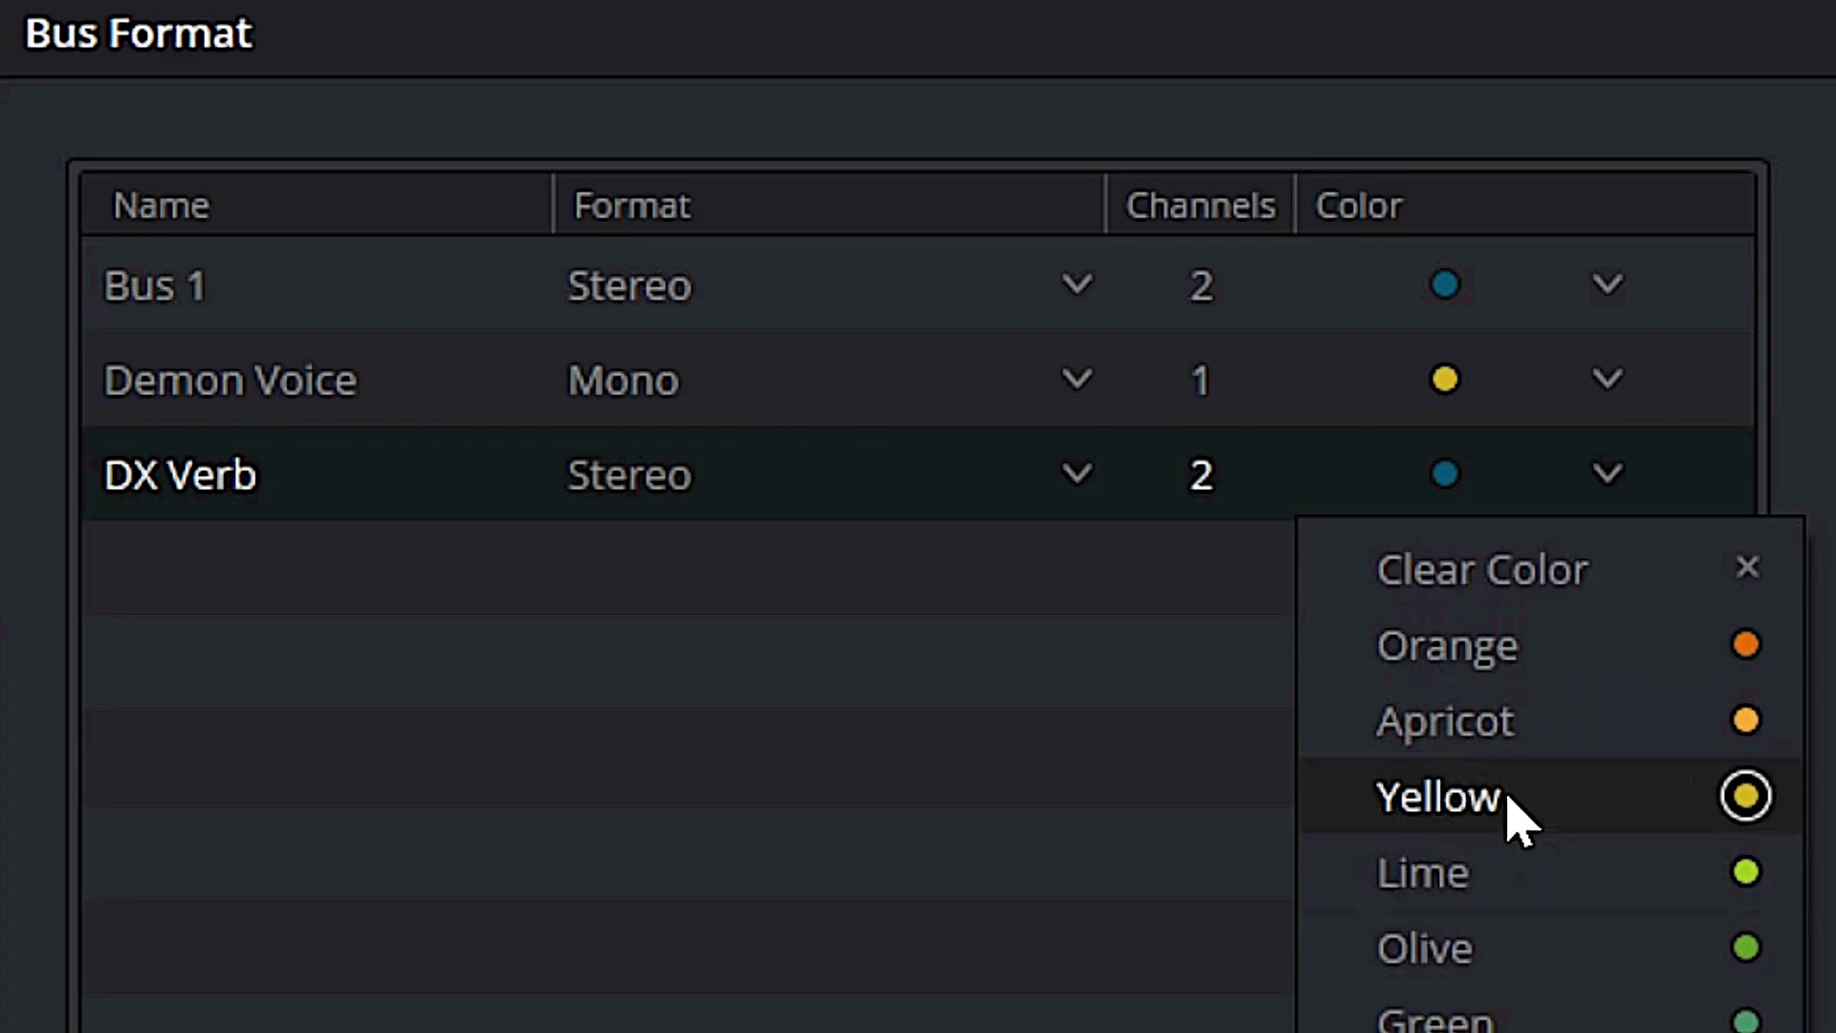
click(1463, 806)
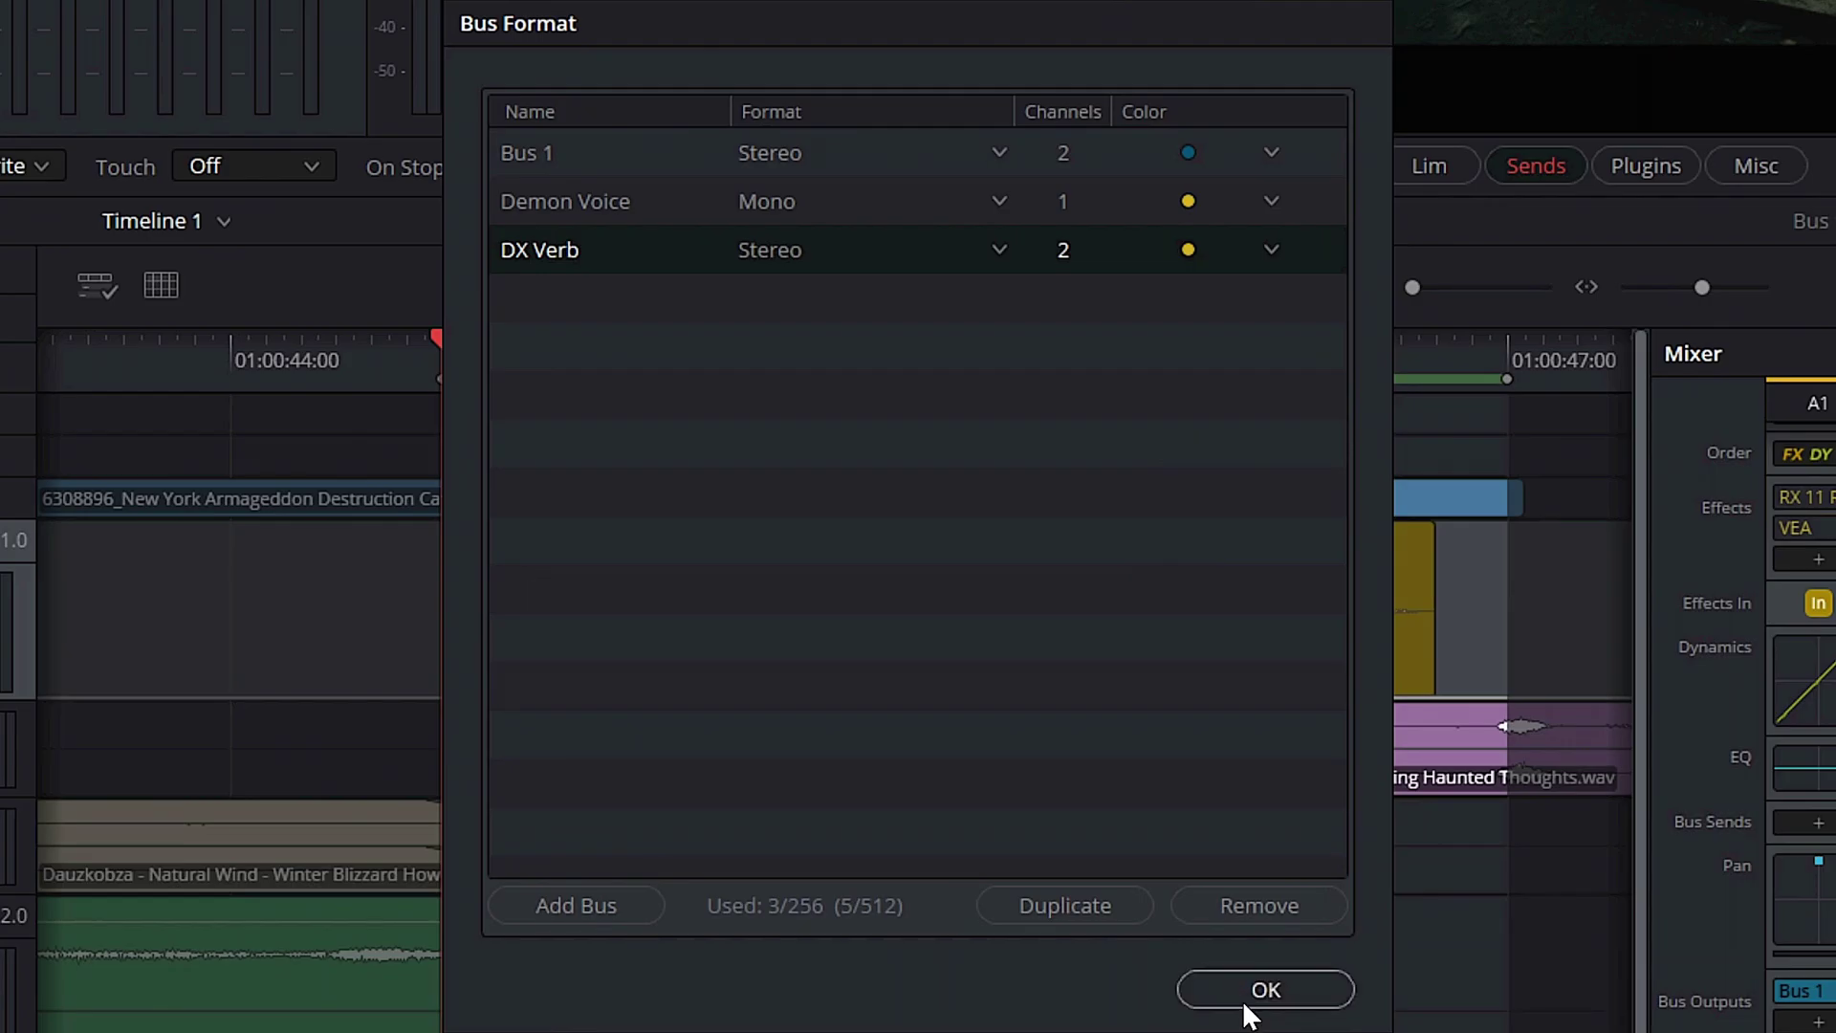
click(1252, 1006)
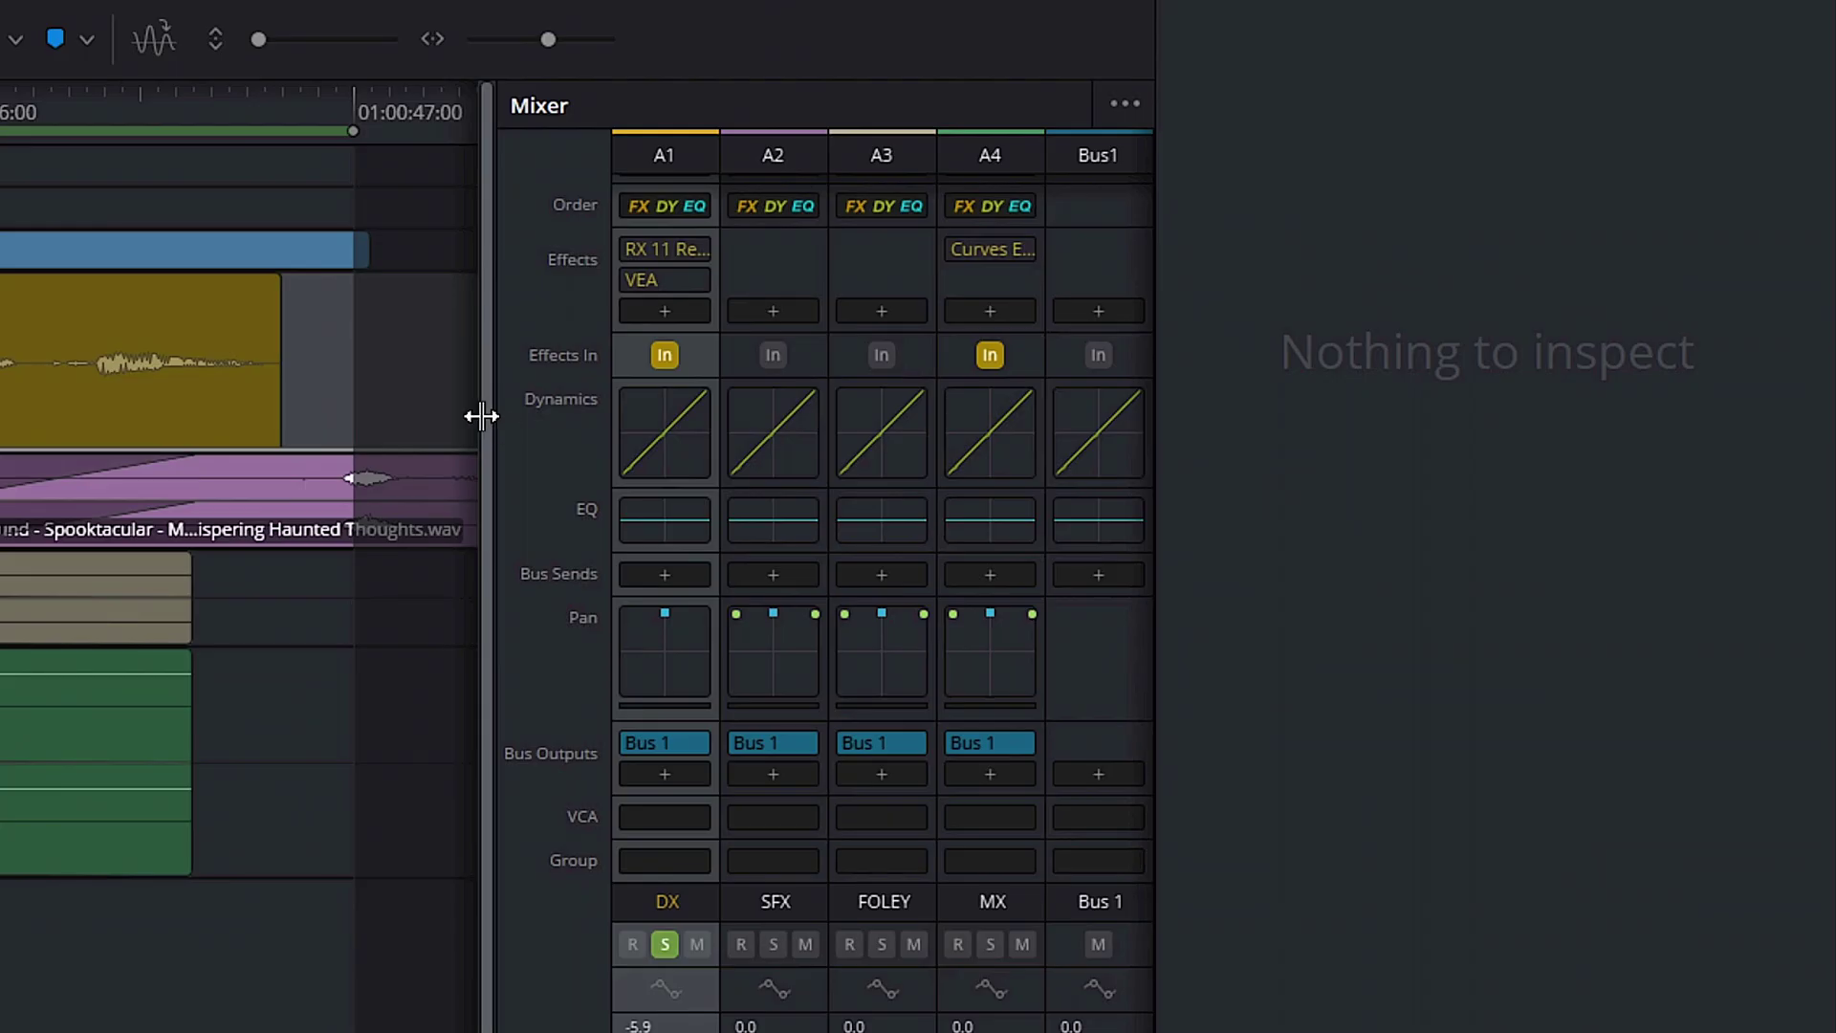
Widen the mixer and route the outputs of the Demon Voice and DX Verb buses to Bus 1.
drag(498, 422, 35, 374)
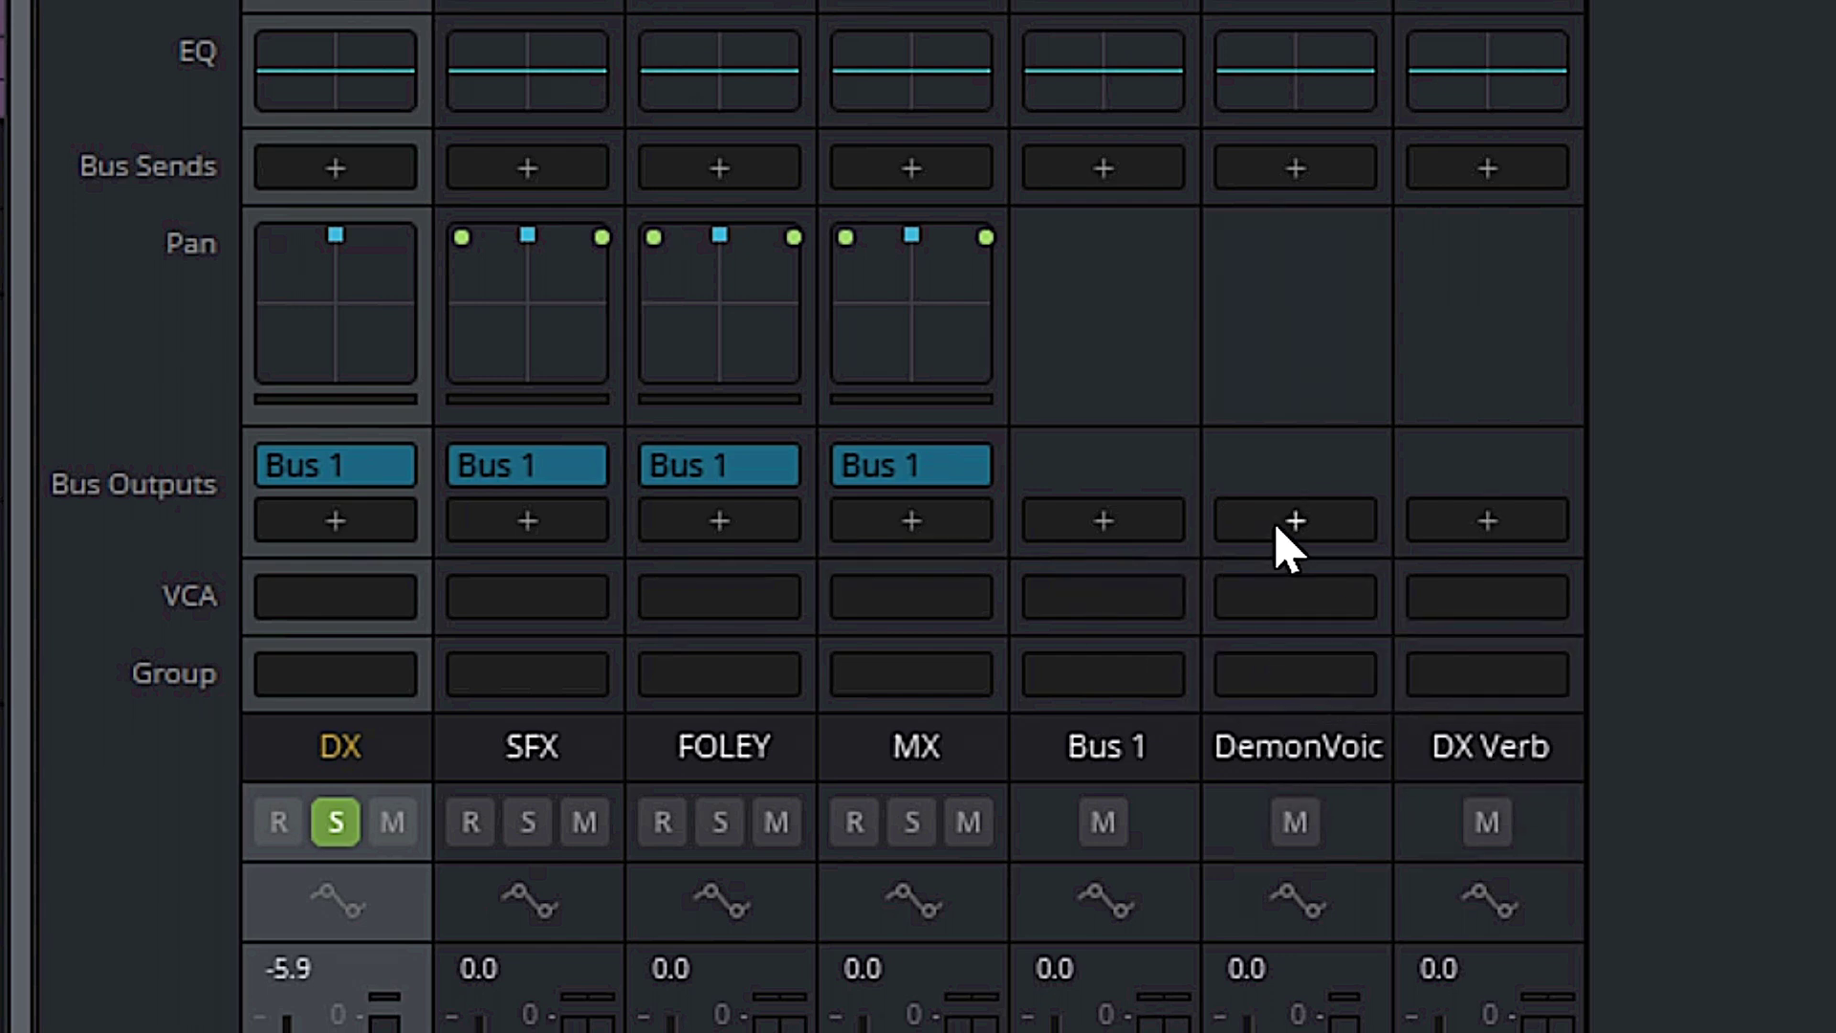
click(1320, 520)
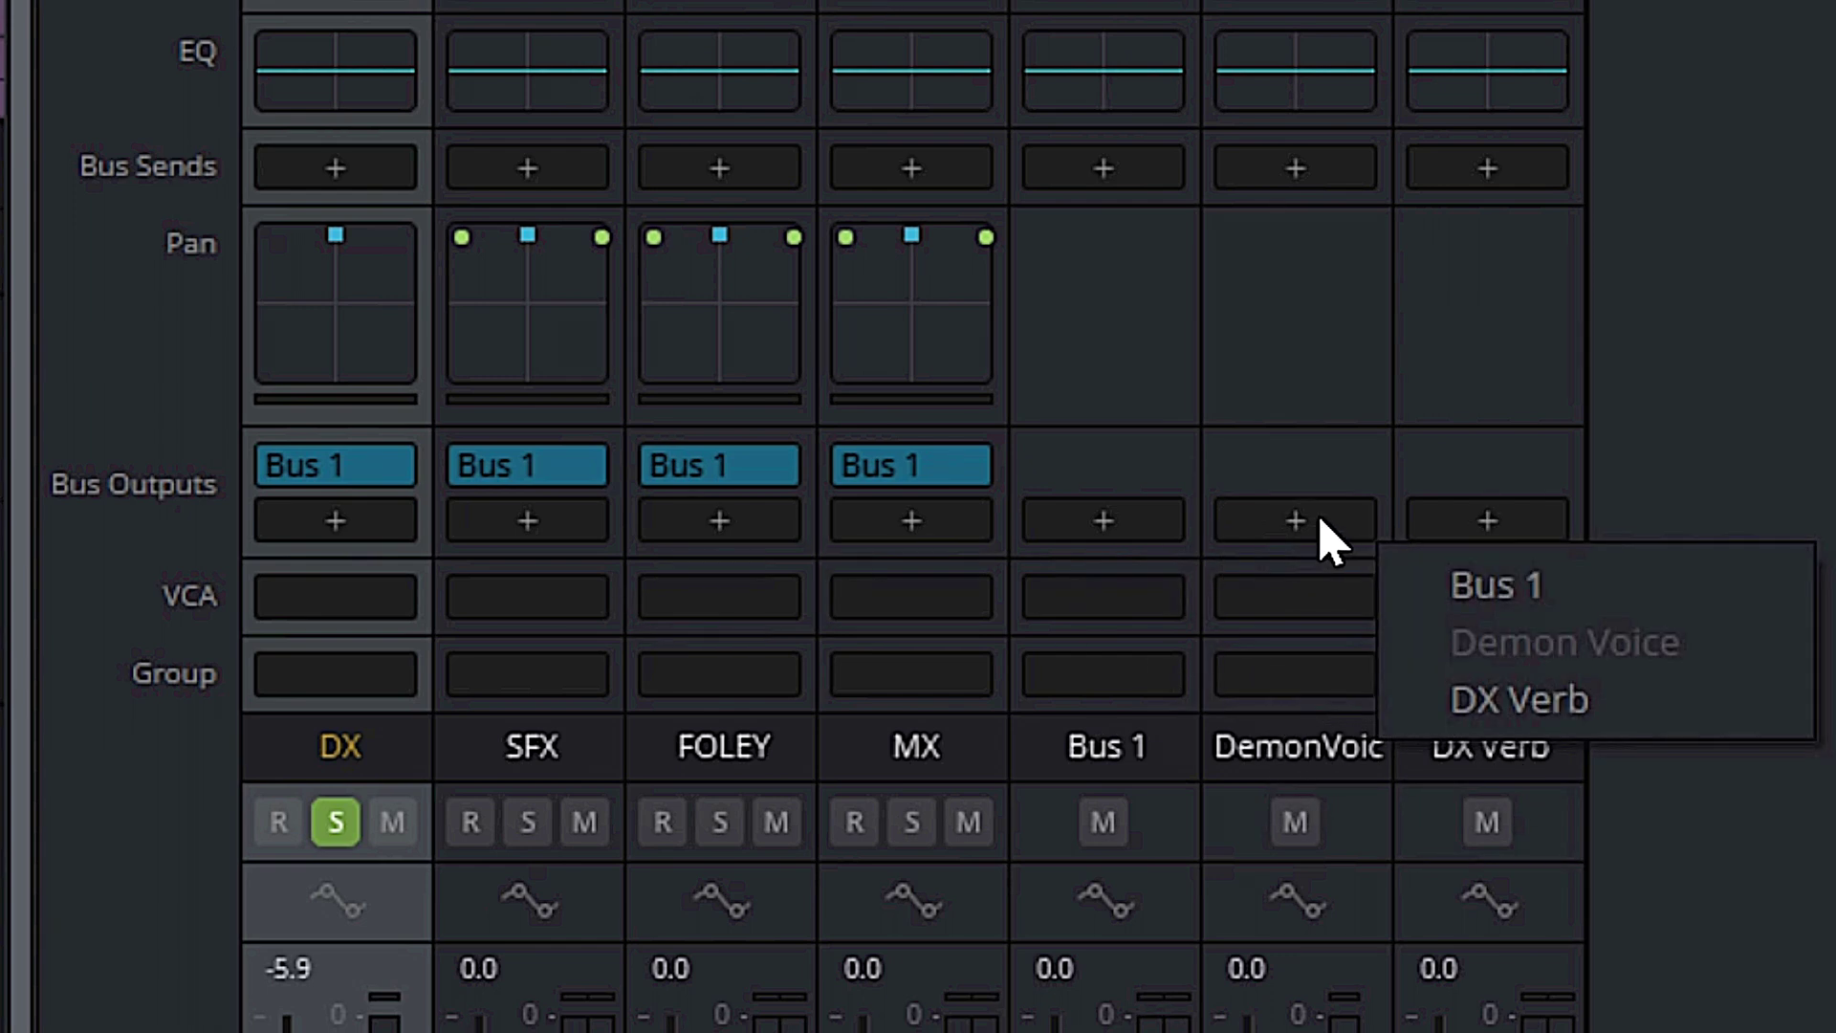
click(1488, 589)
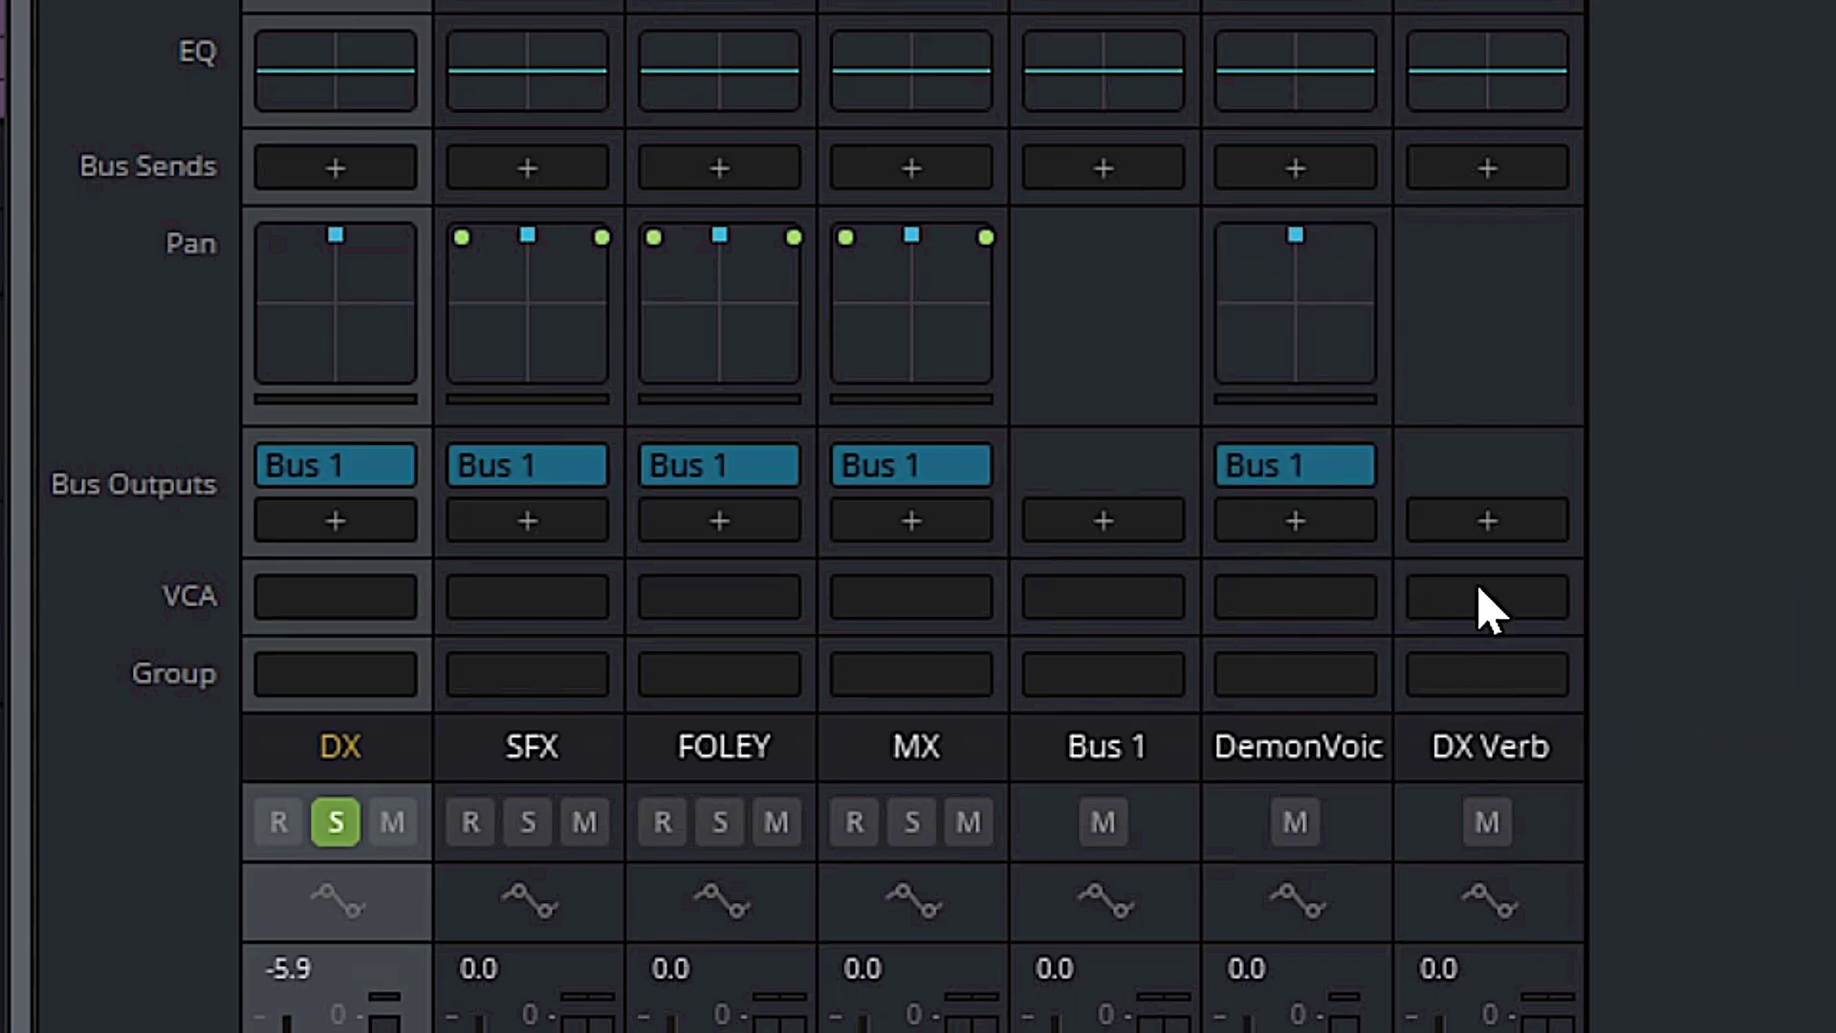
click(1503, 520)
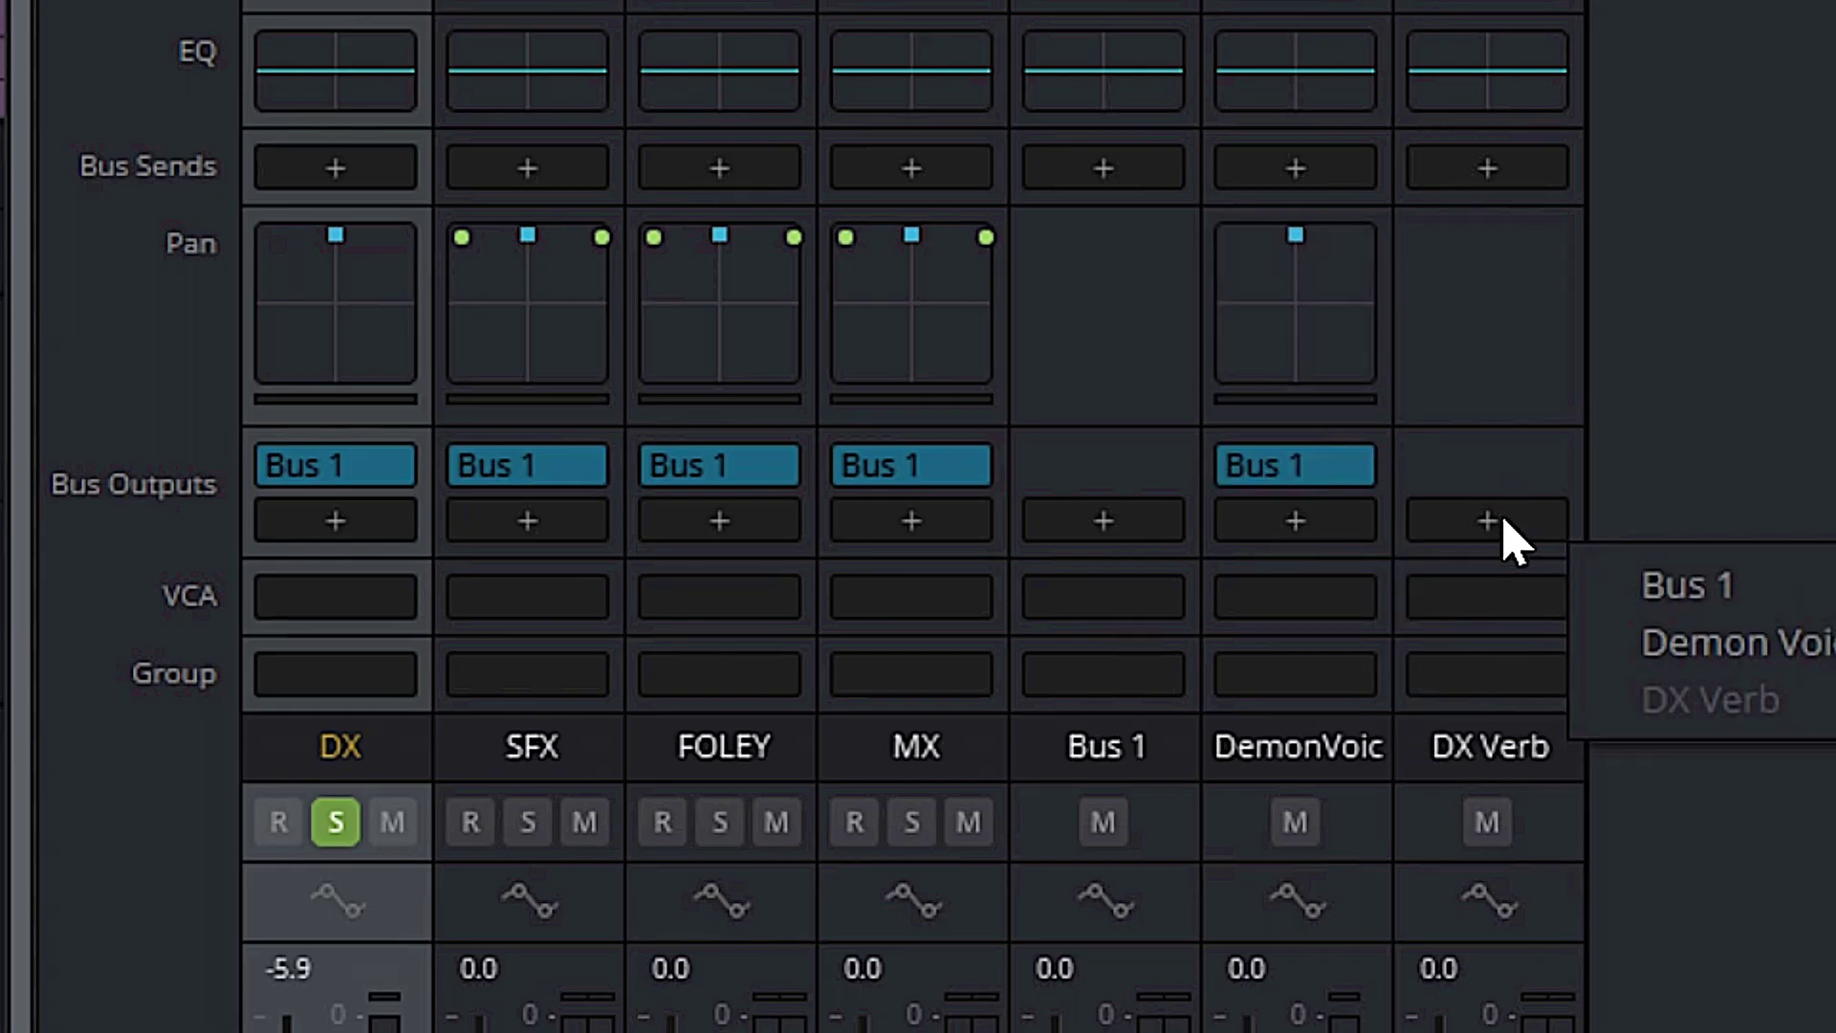
click(1764, 588)
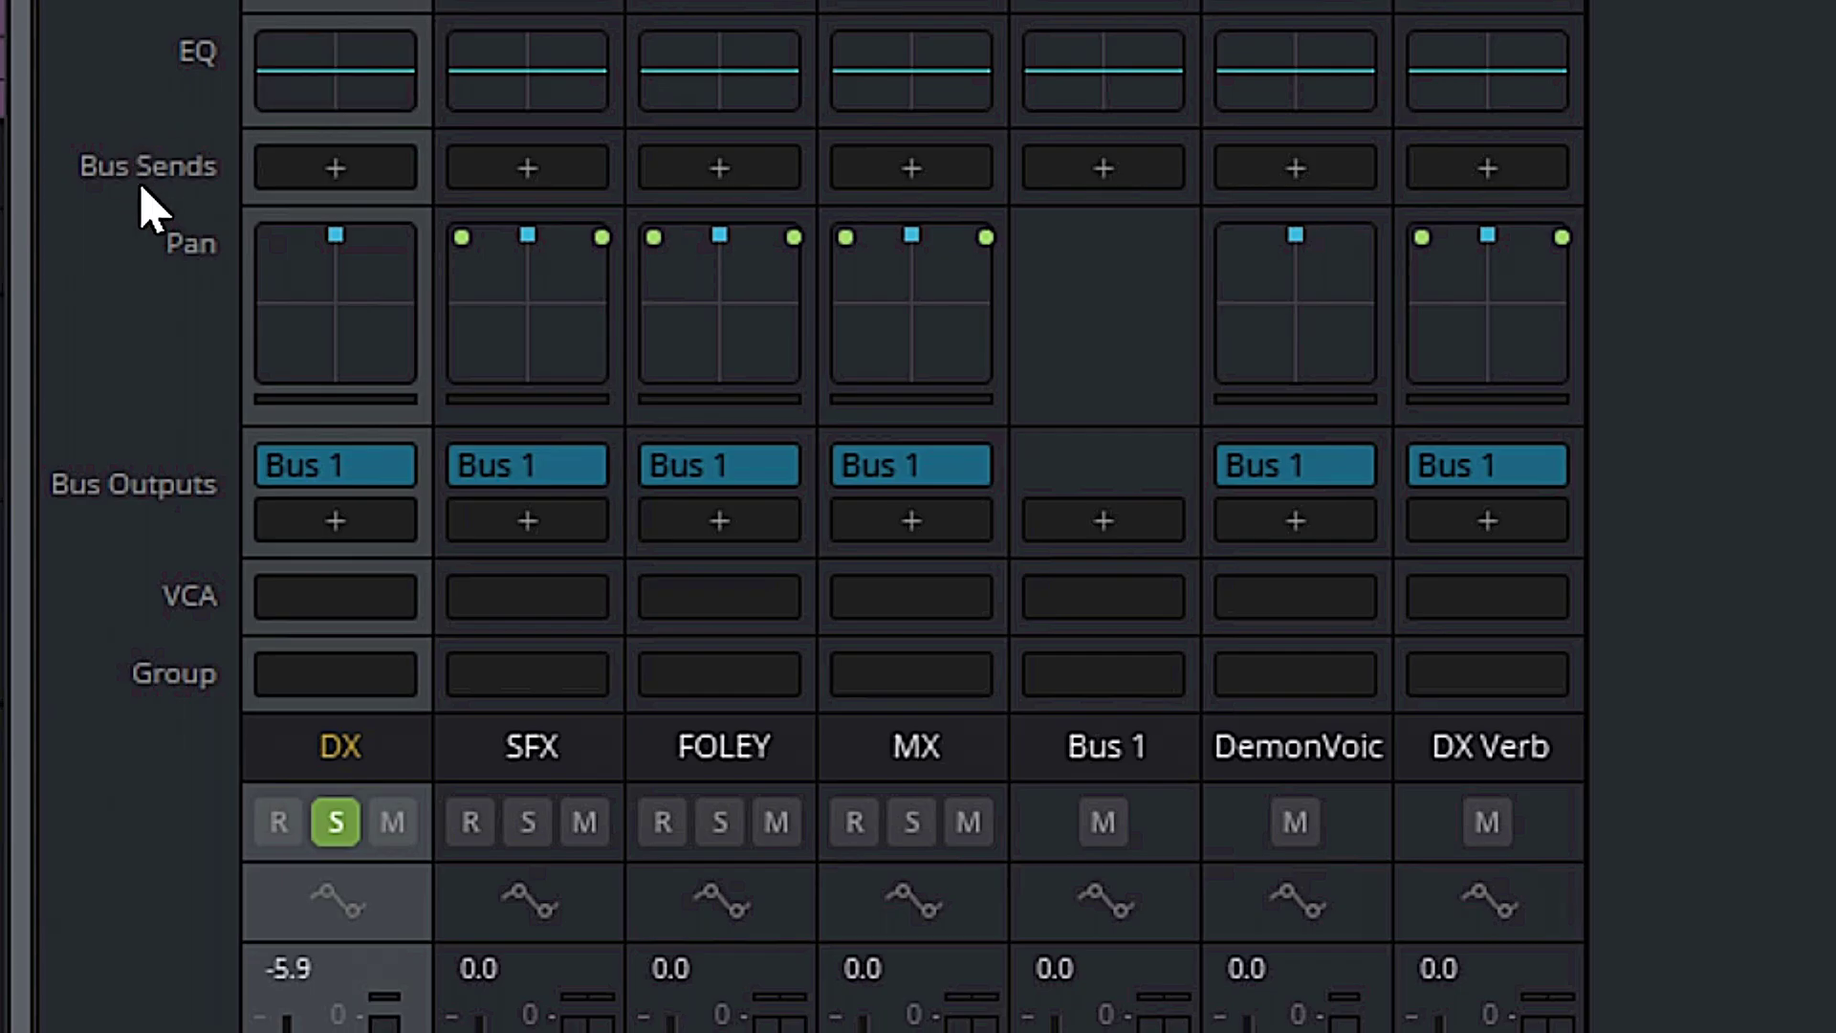
Add bus sends from the DX track to the Demon Voice and DX Verb buses.
click(346, 174)
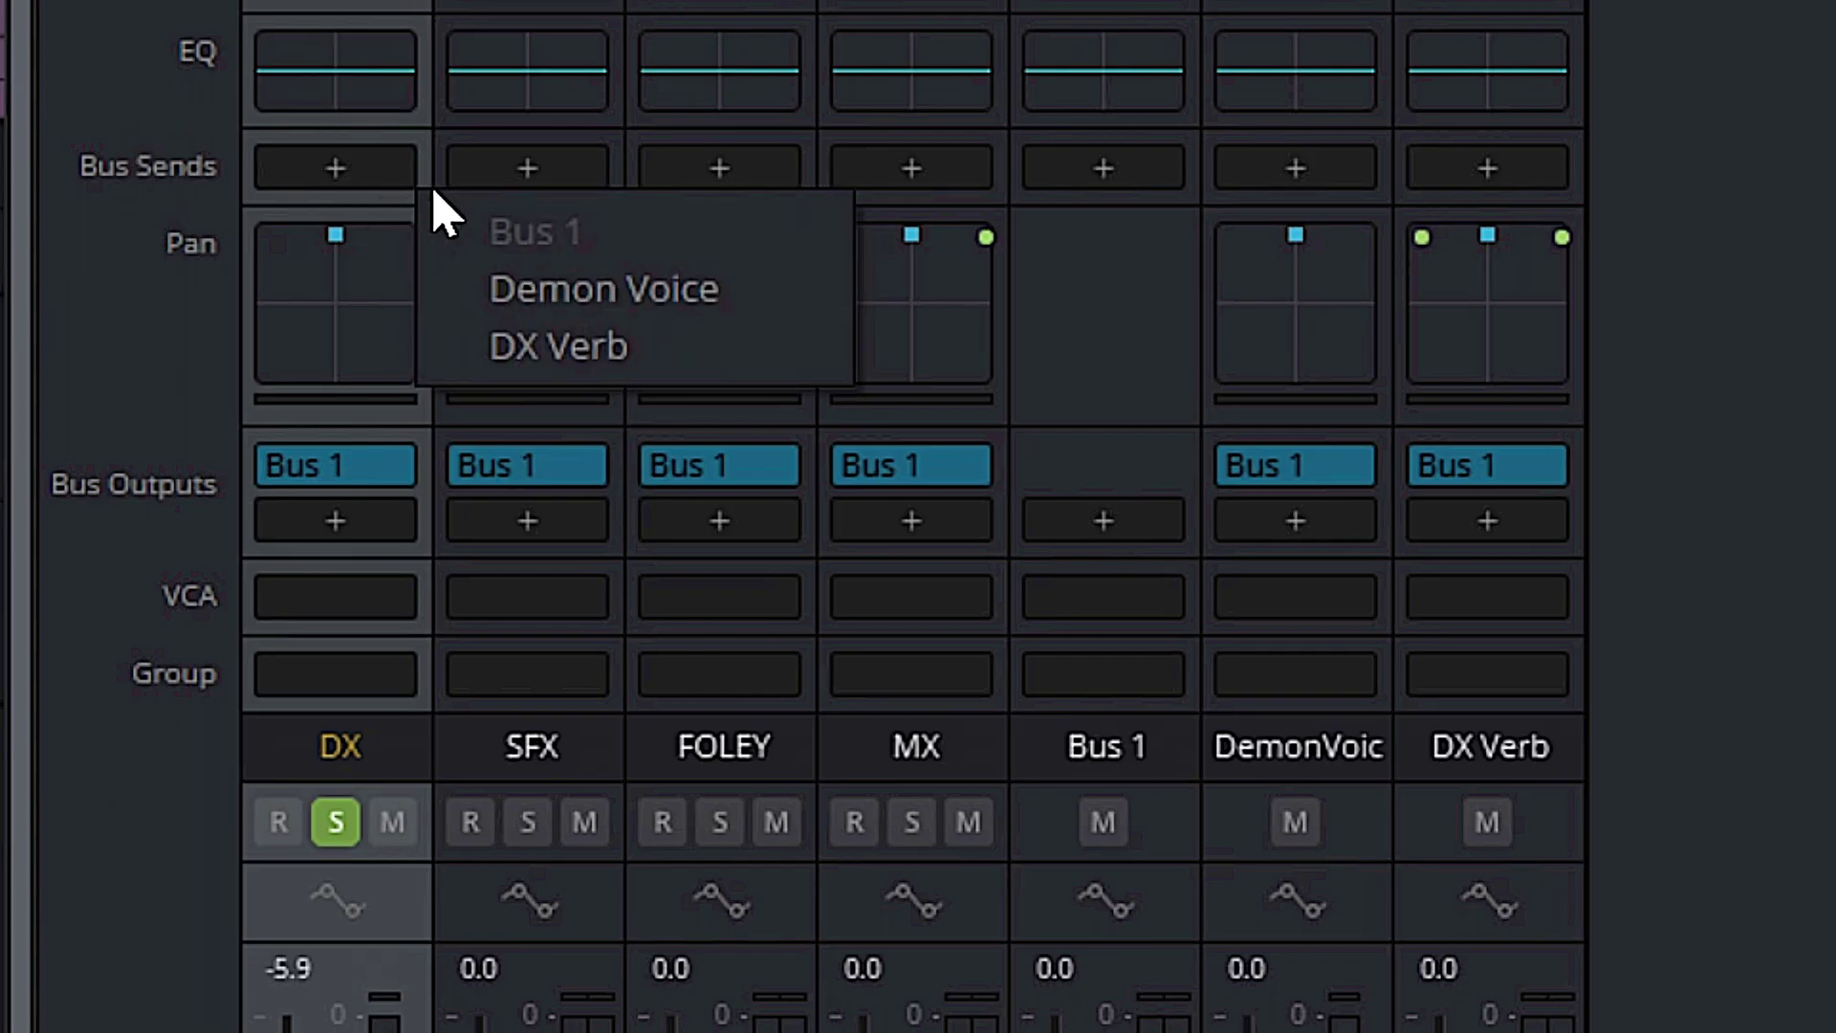
click(608, 289)
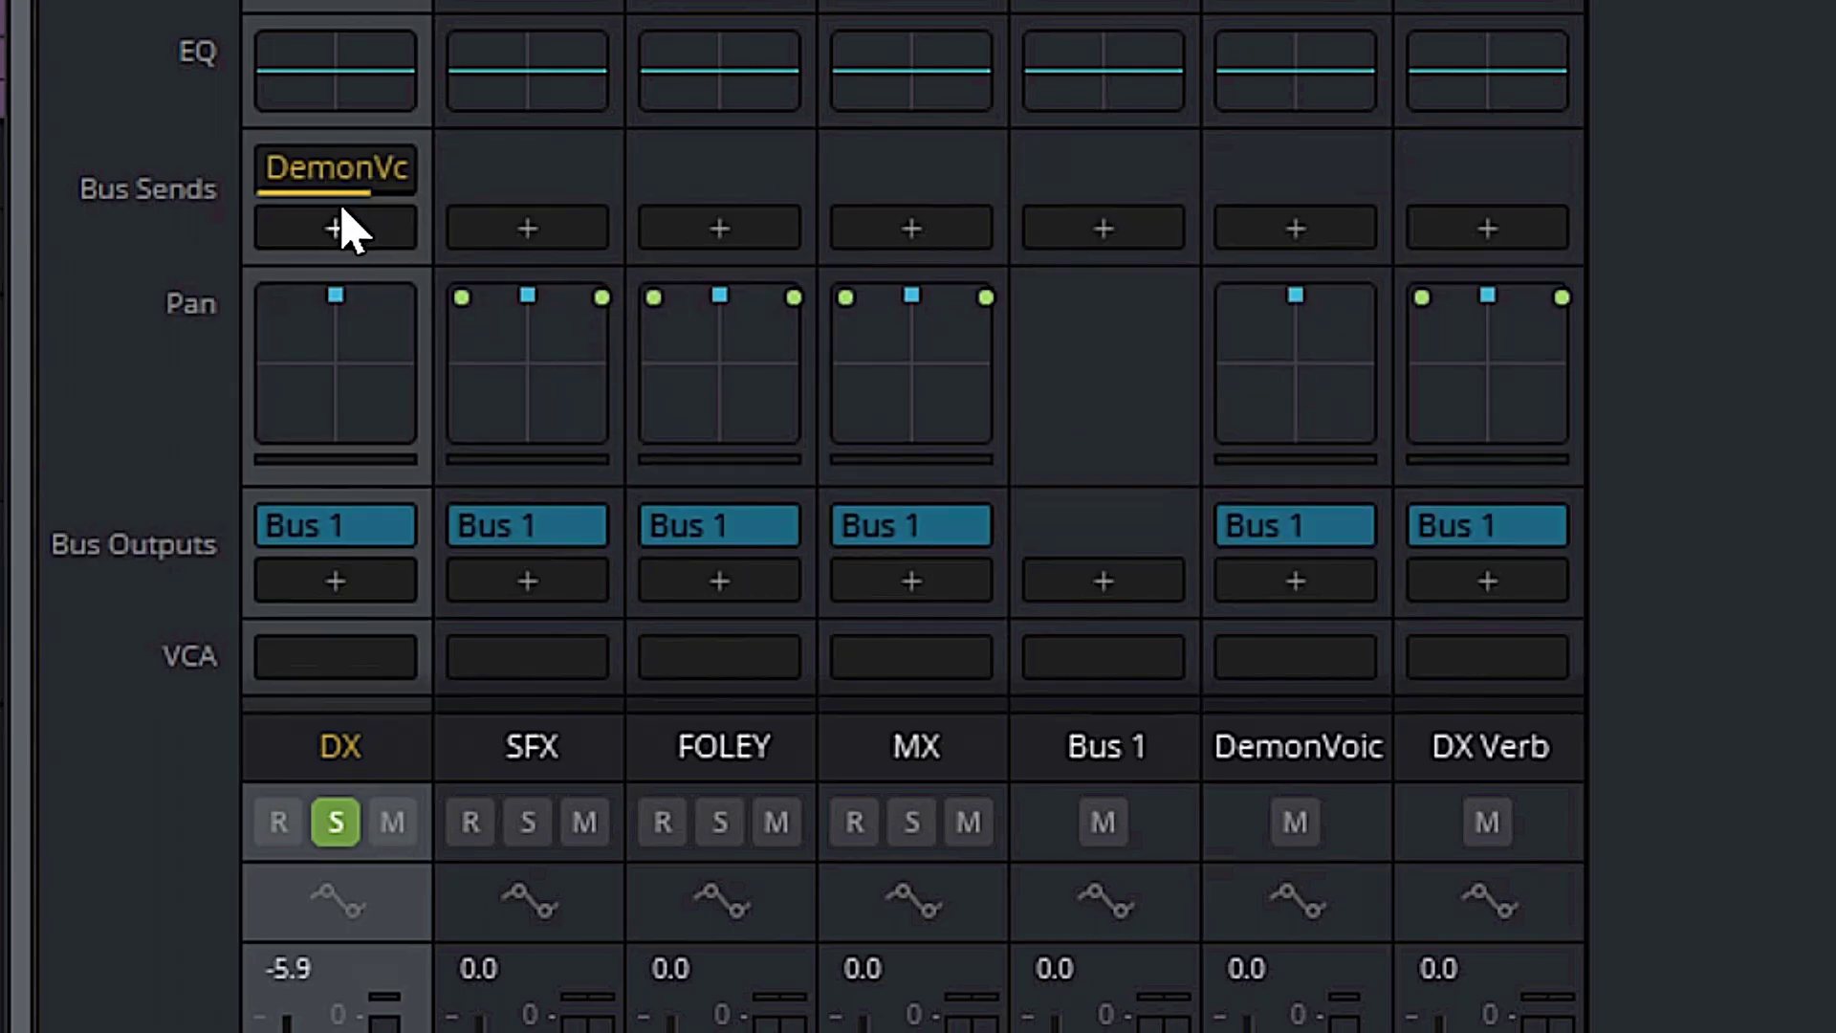
click(332, 234)
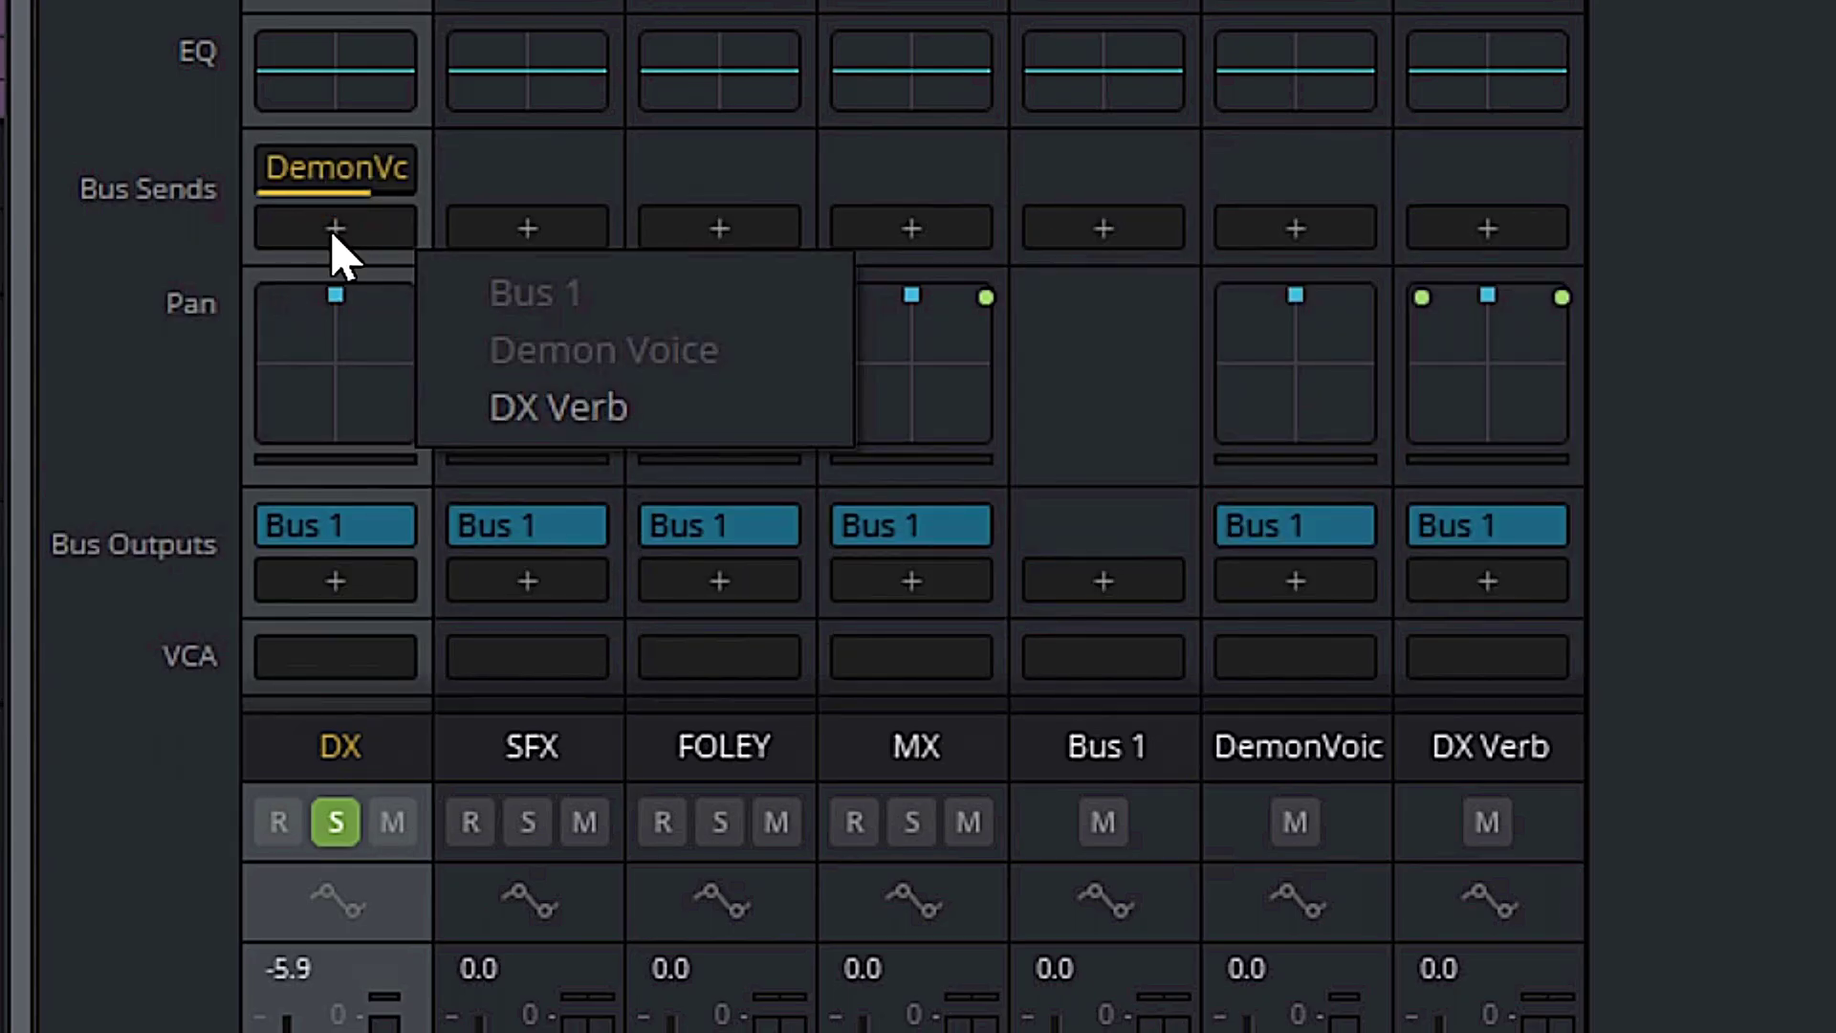
click(562, 409)
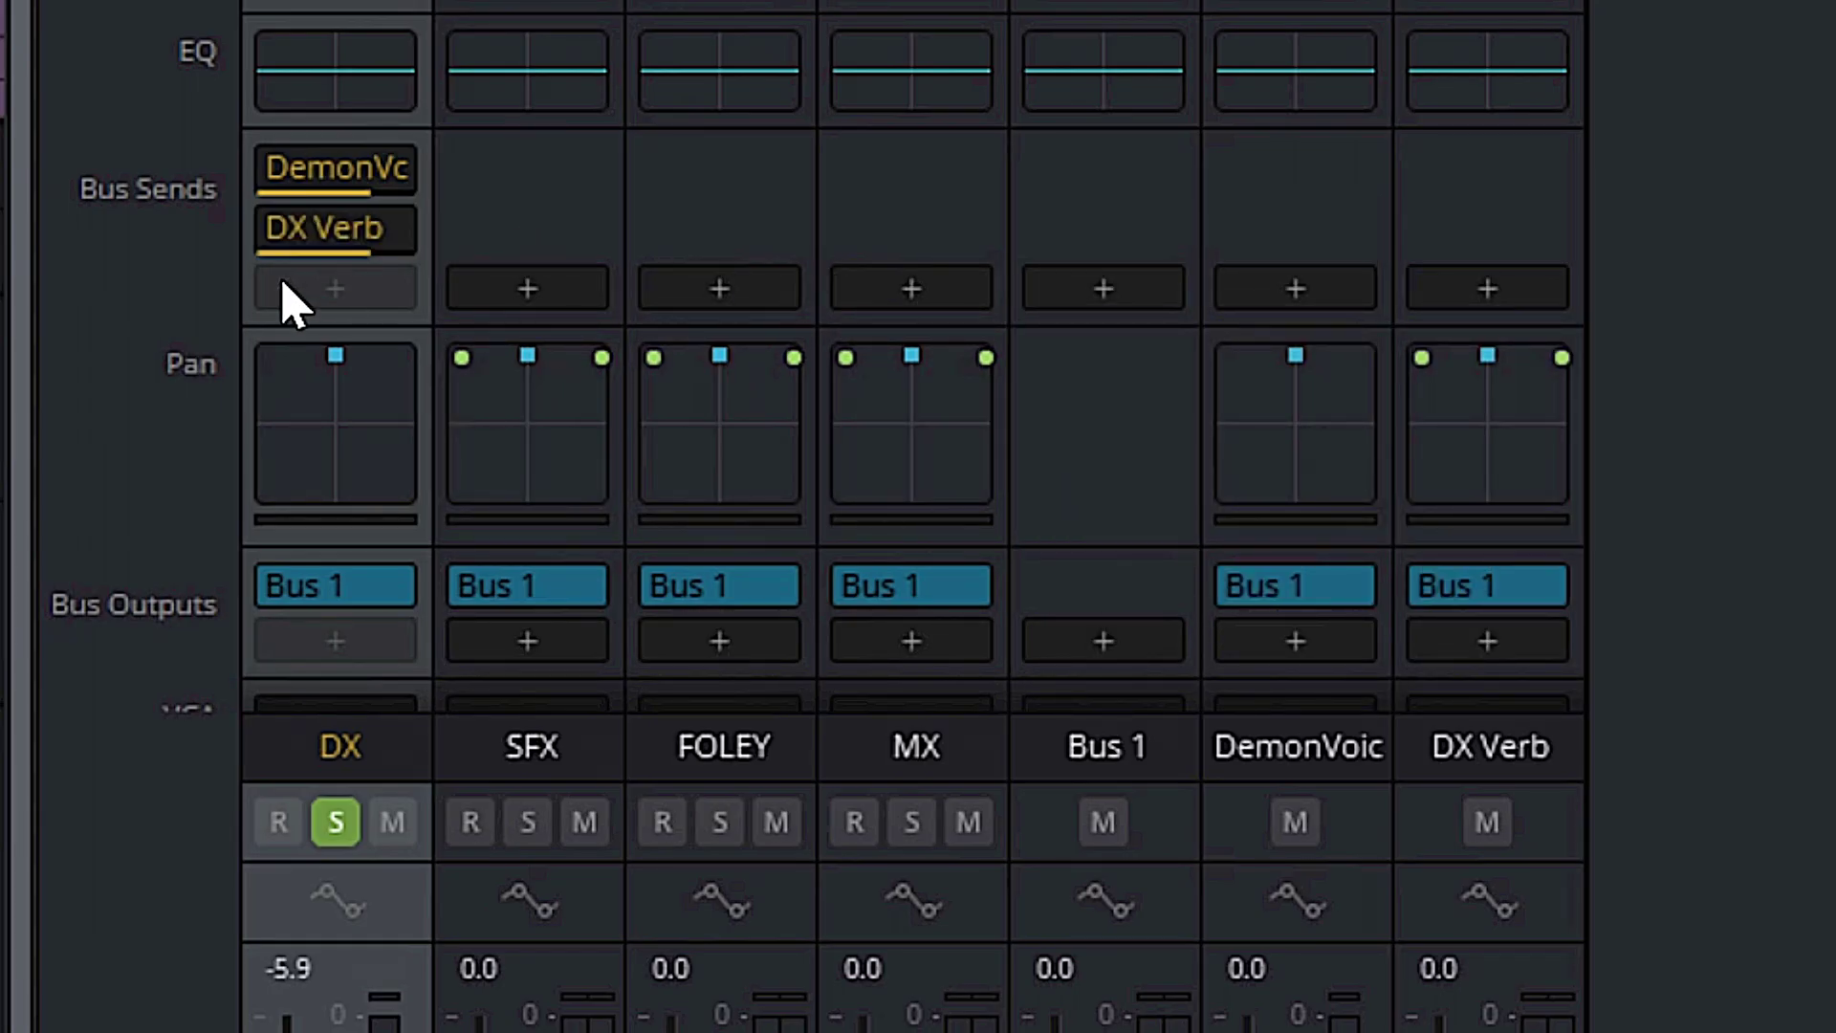
Set the DX track's send levels to -5.9 for both Demon Voice and DX Verb, and close the send settings.
mouse_move(397, 254)
mouse_move(352, 191)
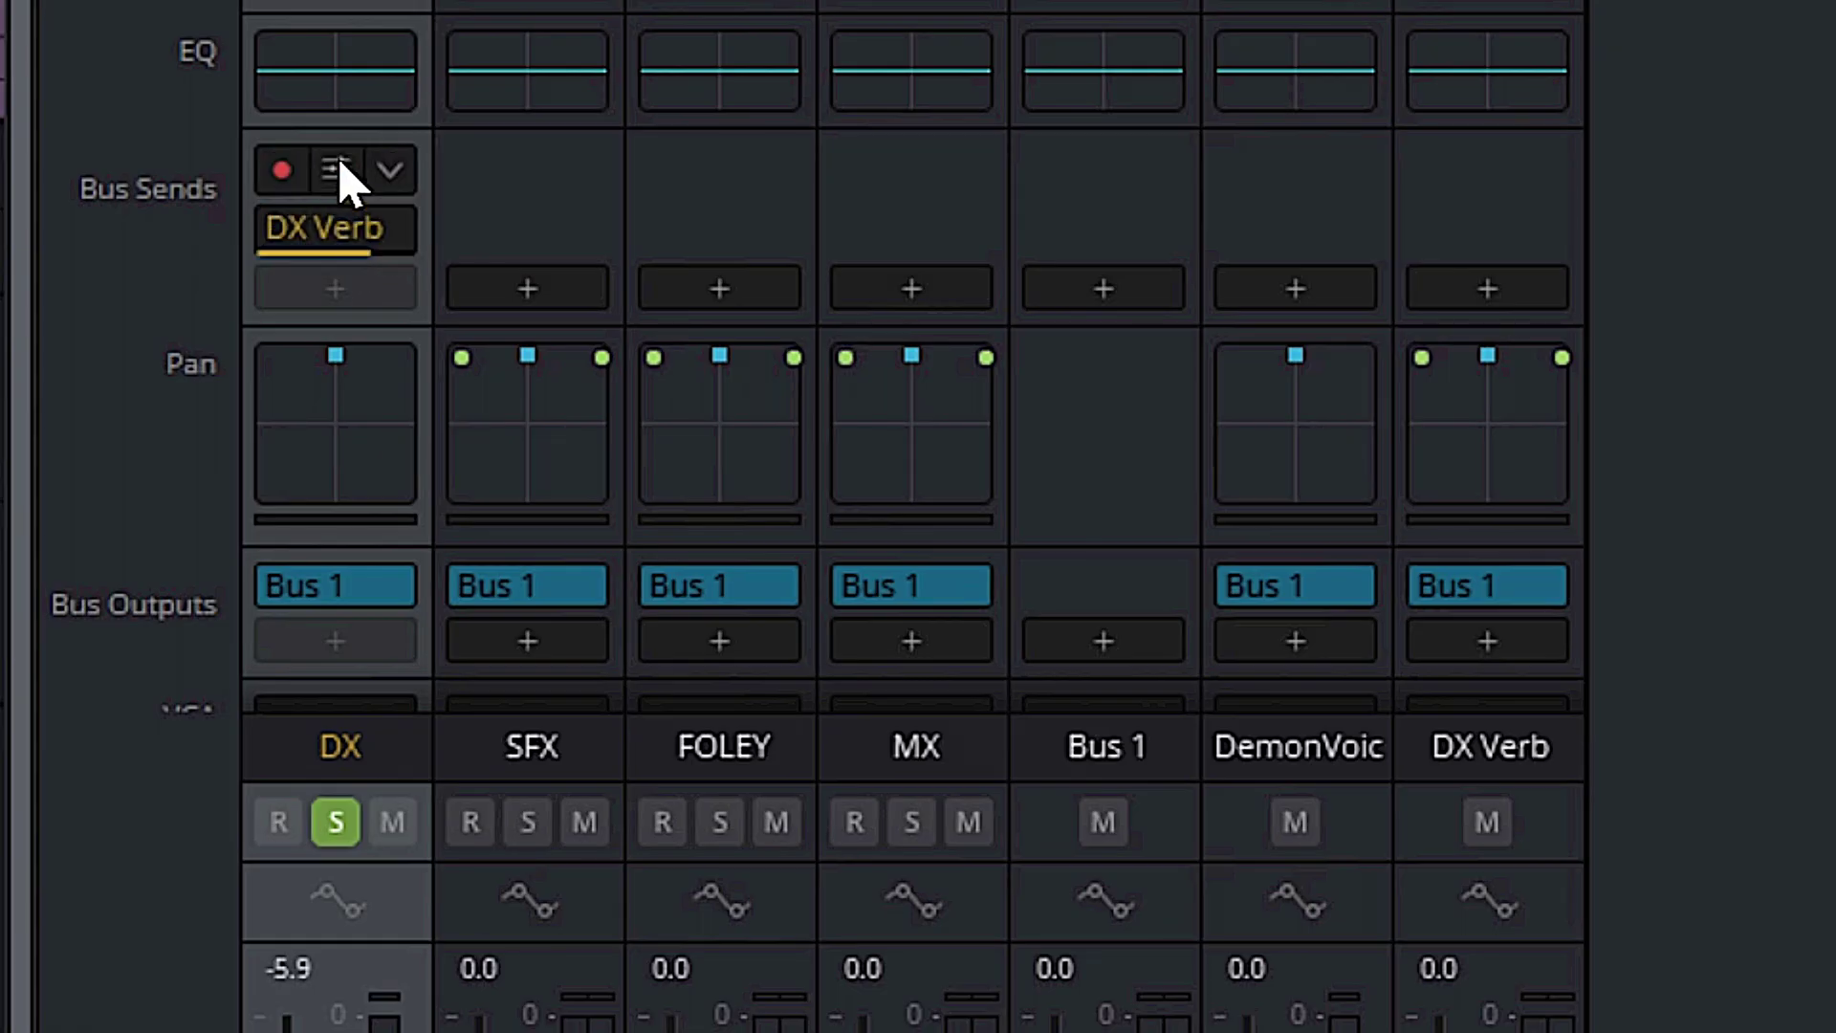
click(337, 171)
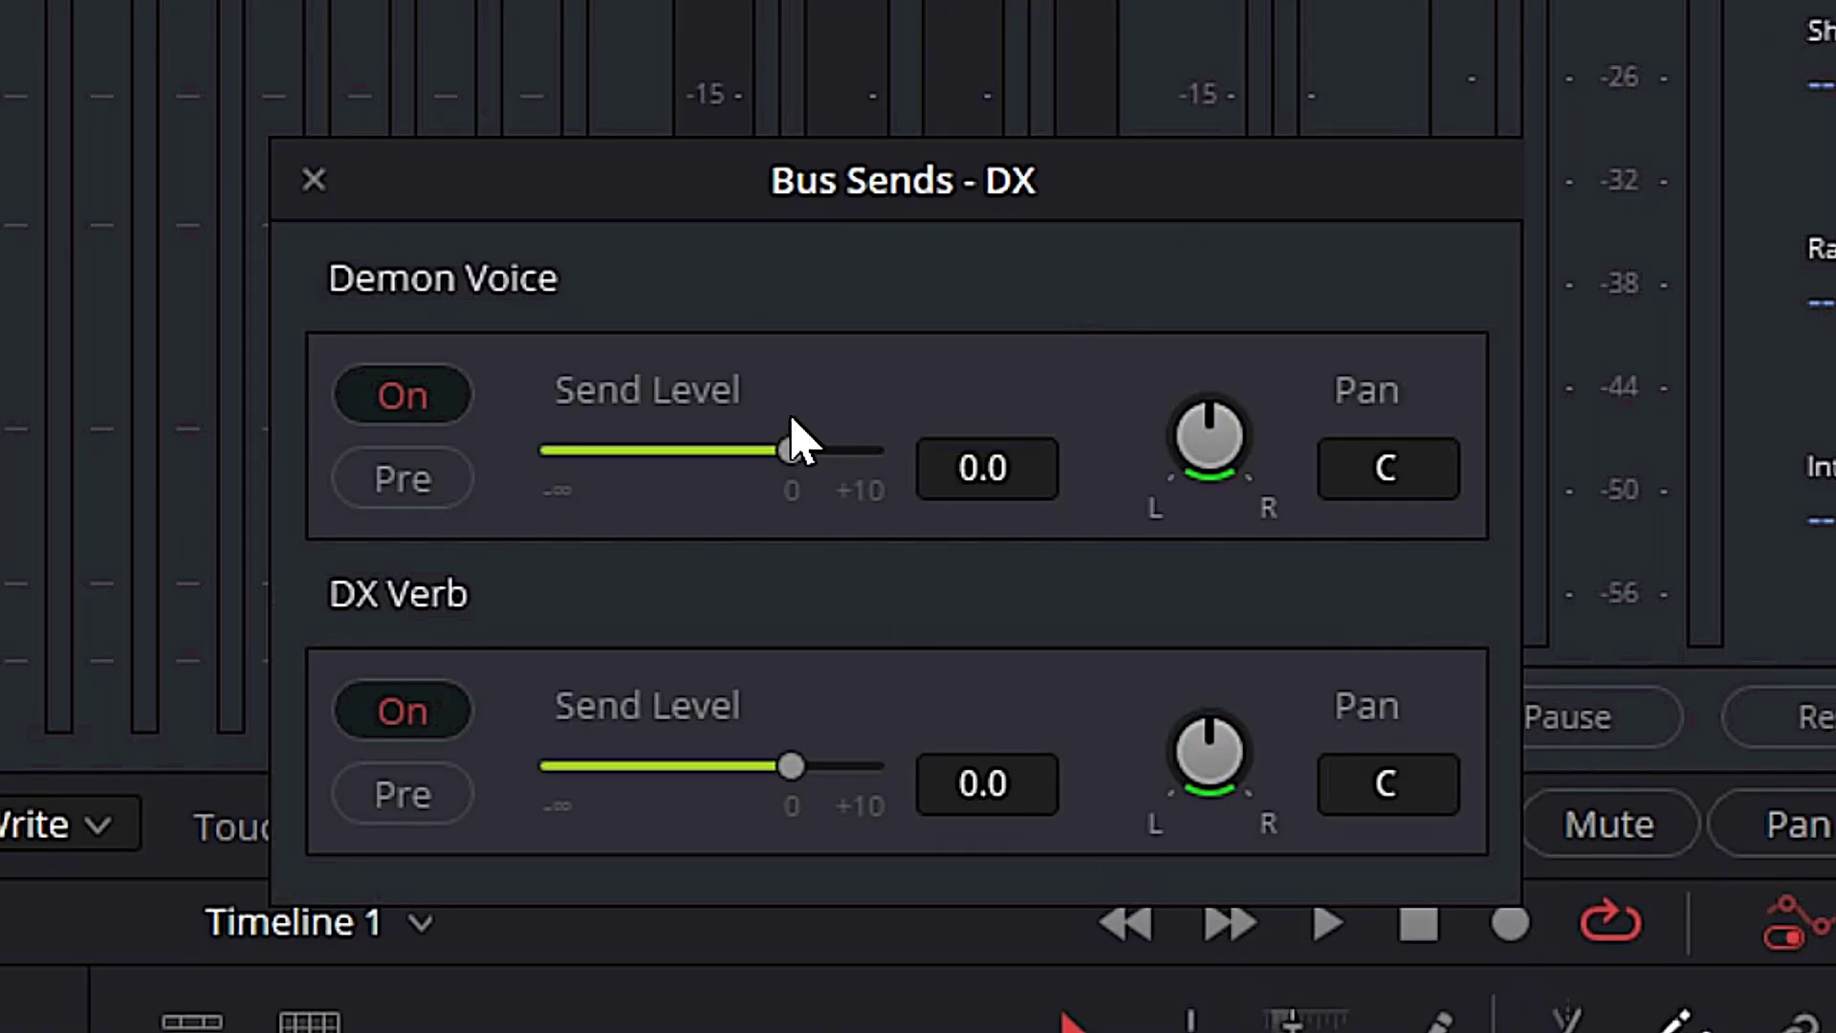
click(995, 483)
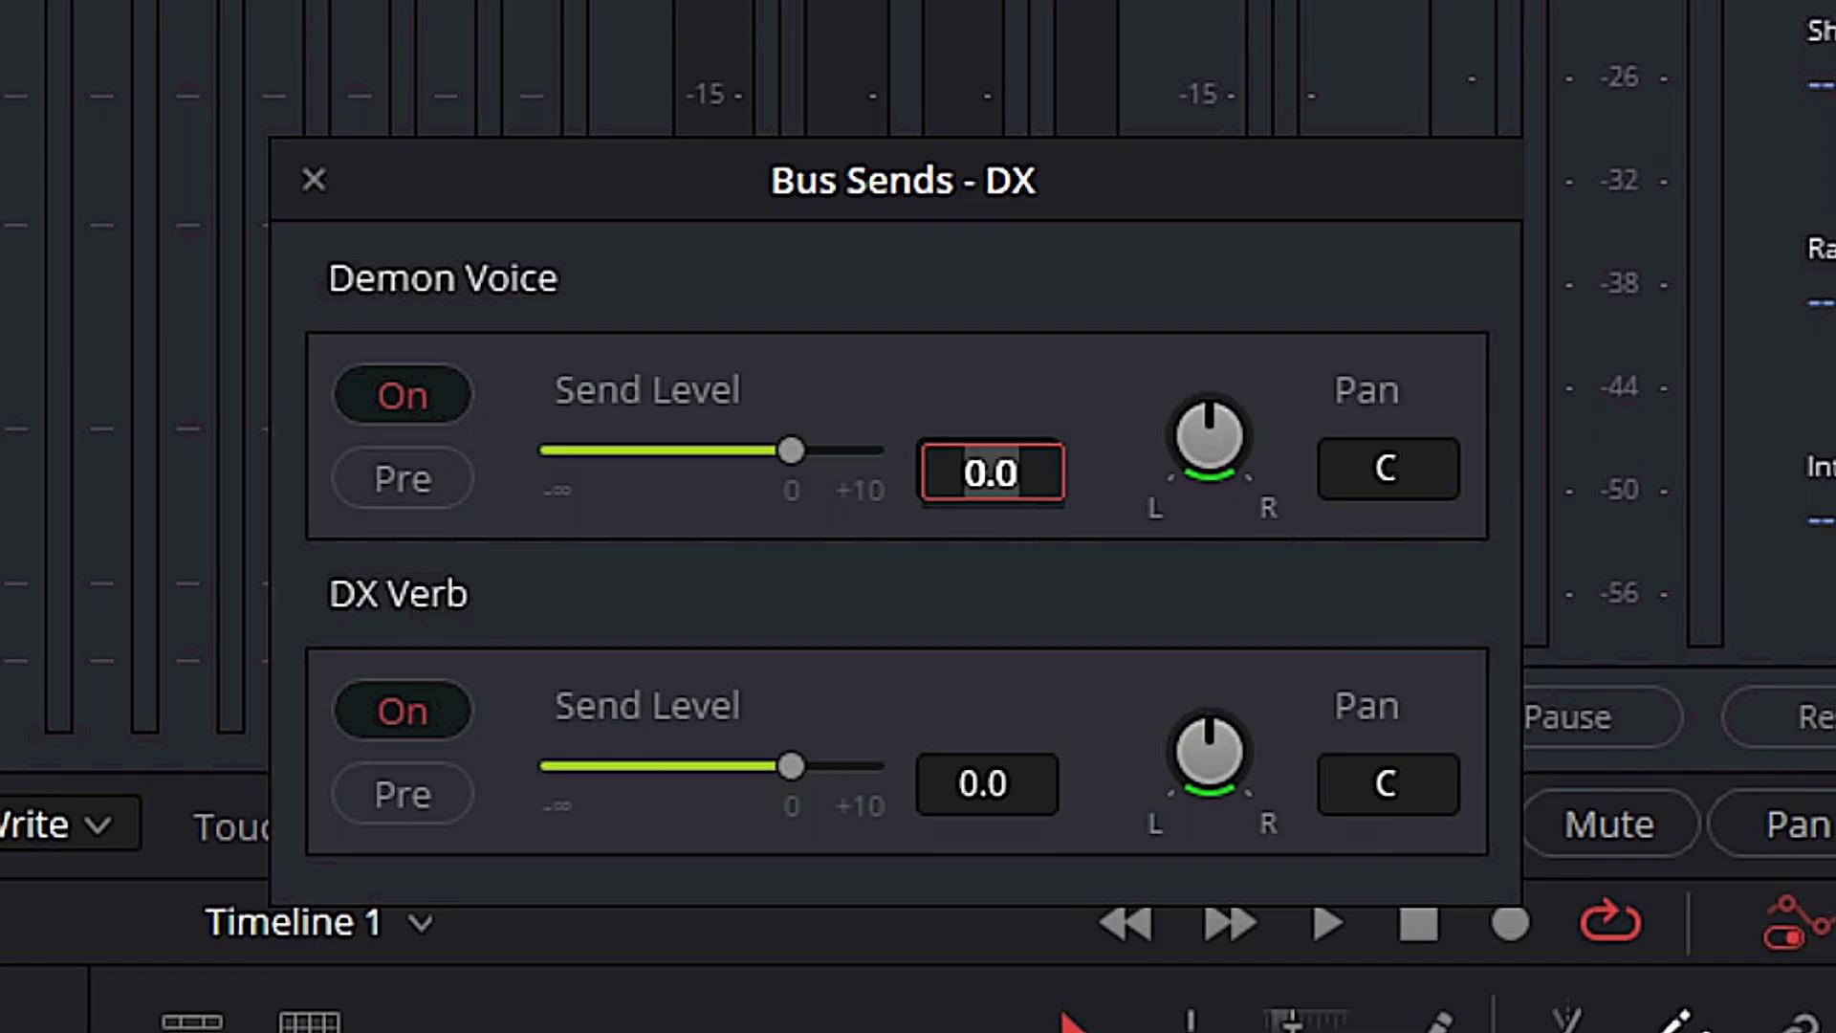
key(Return)
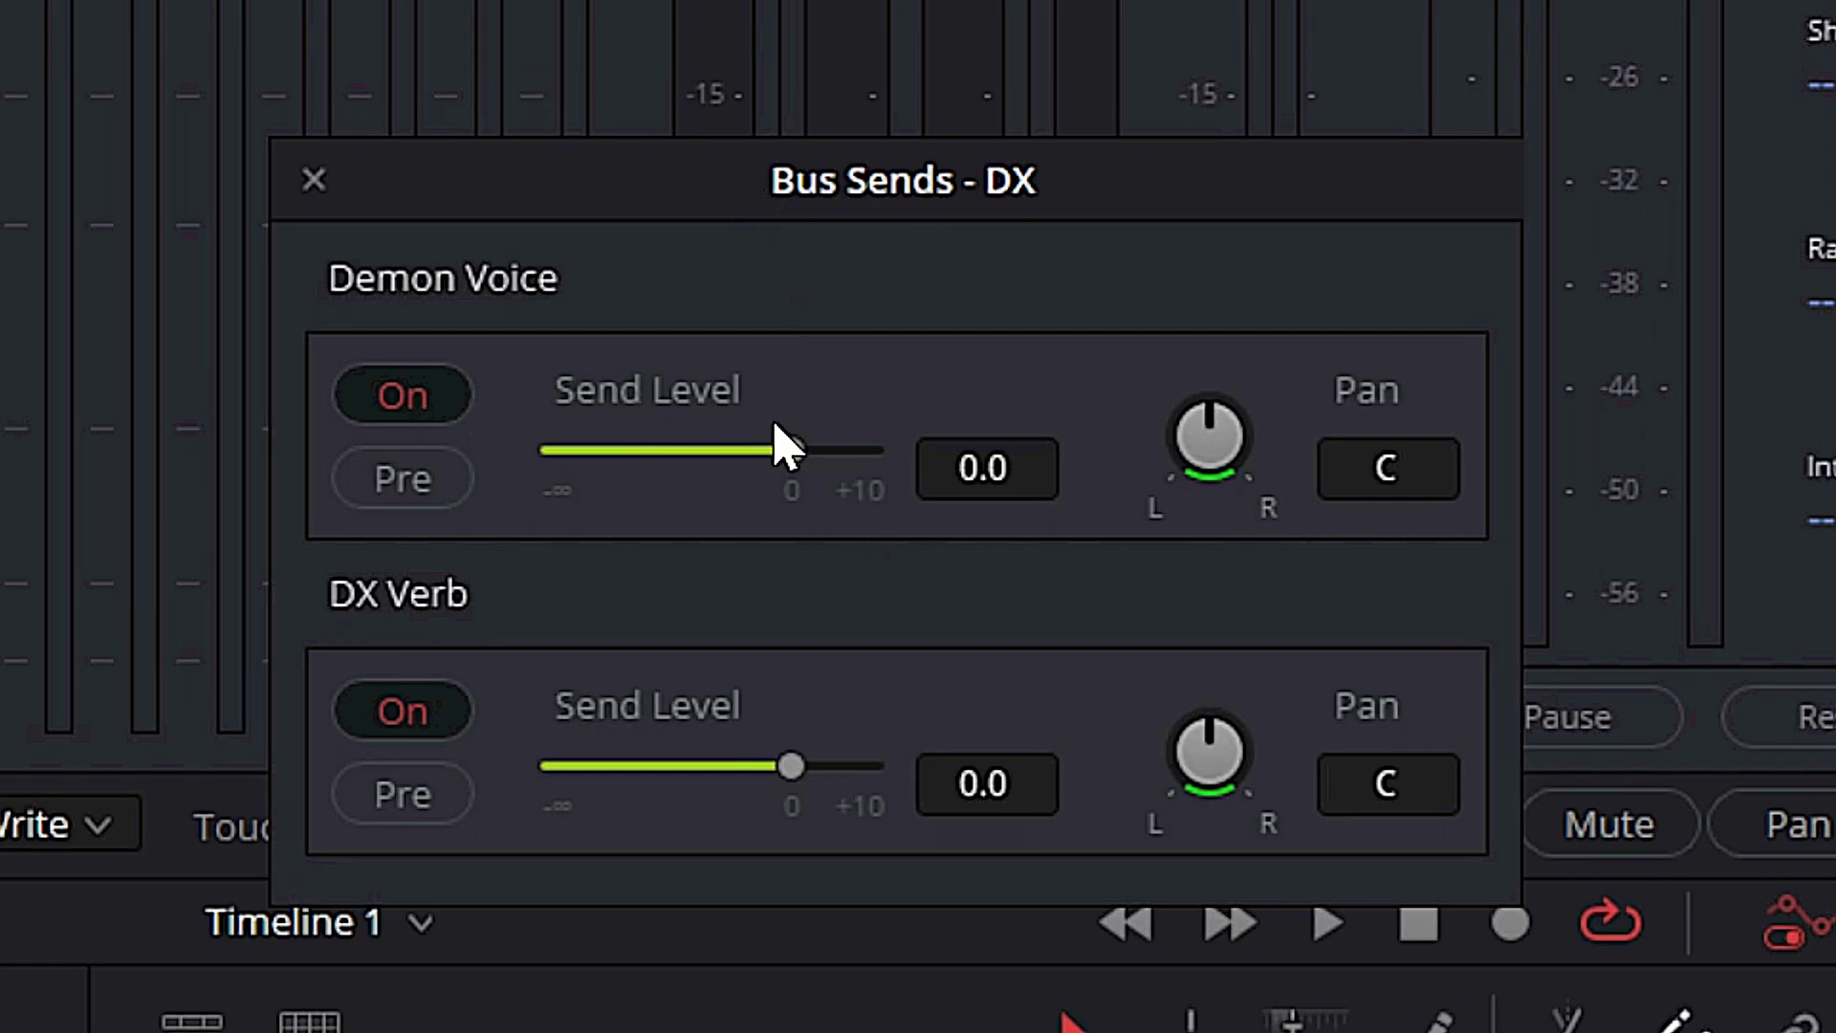
click(1000, 469)
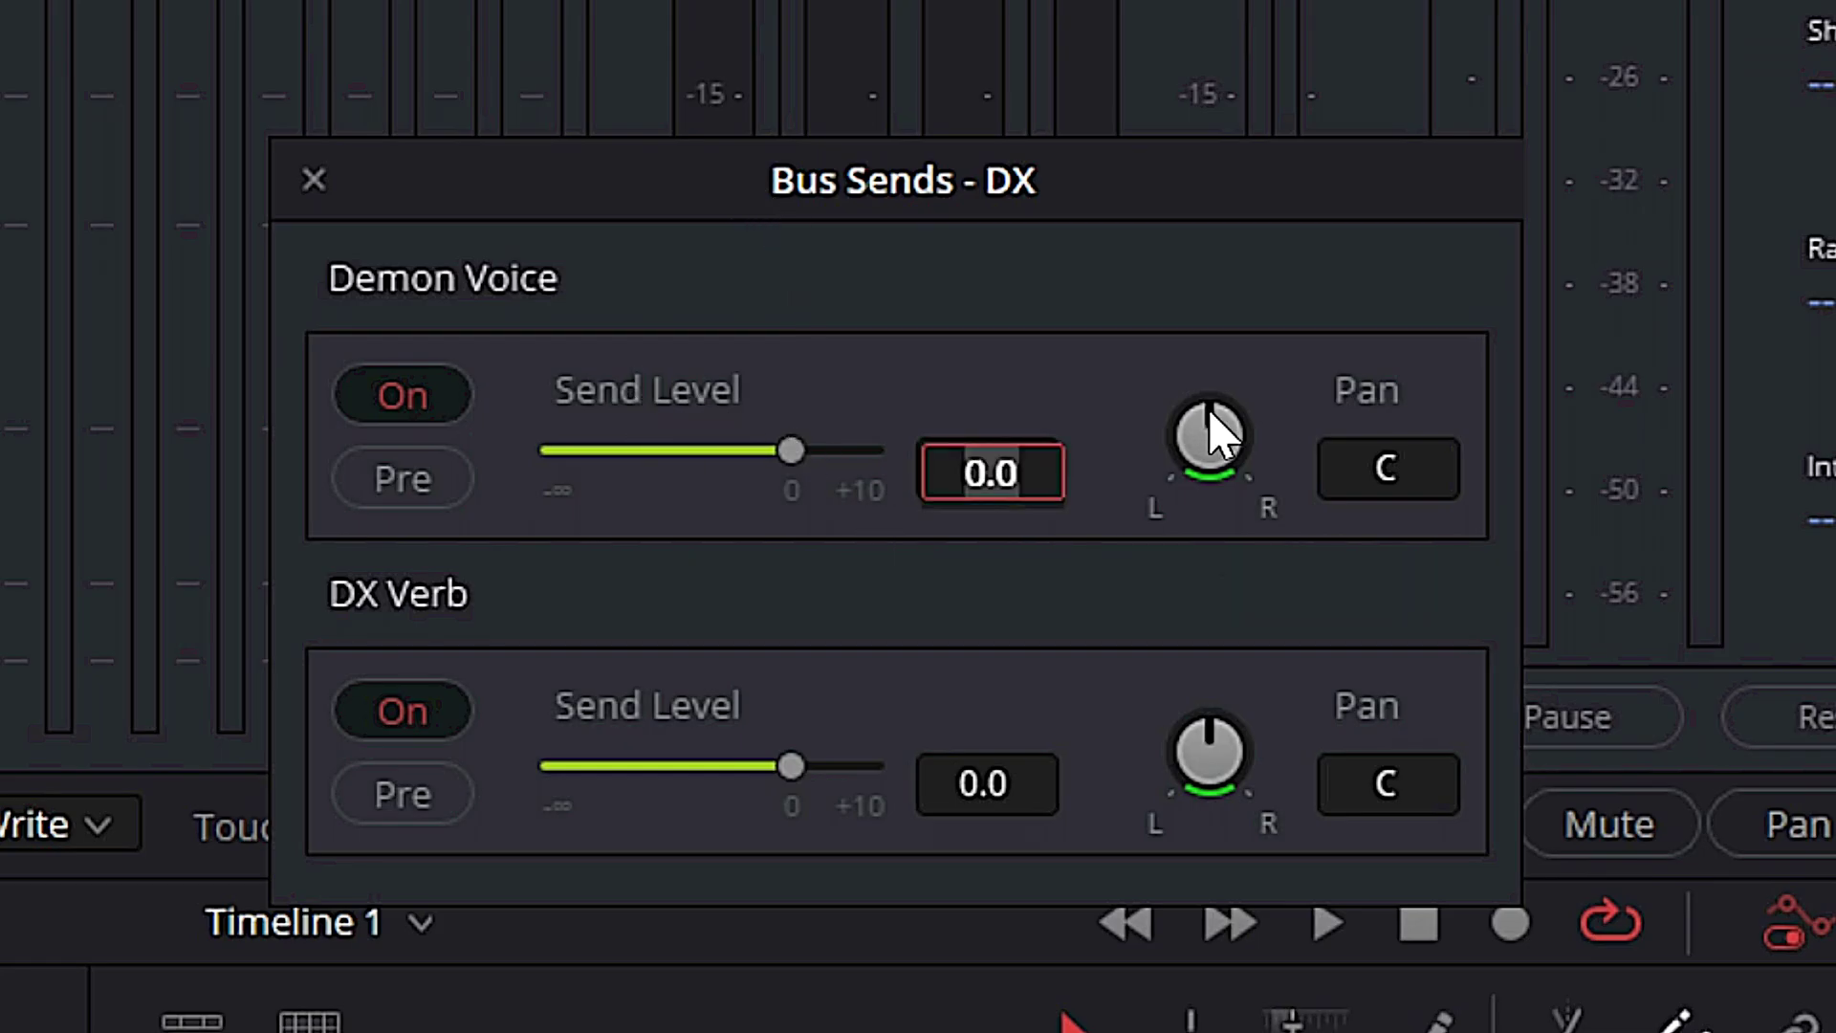
text(-5.9)
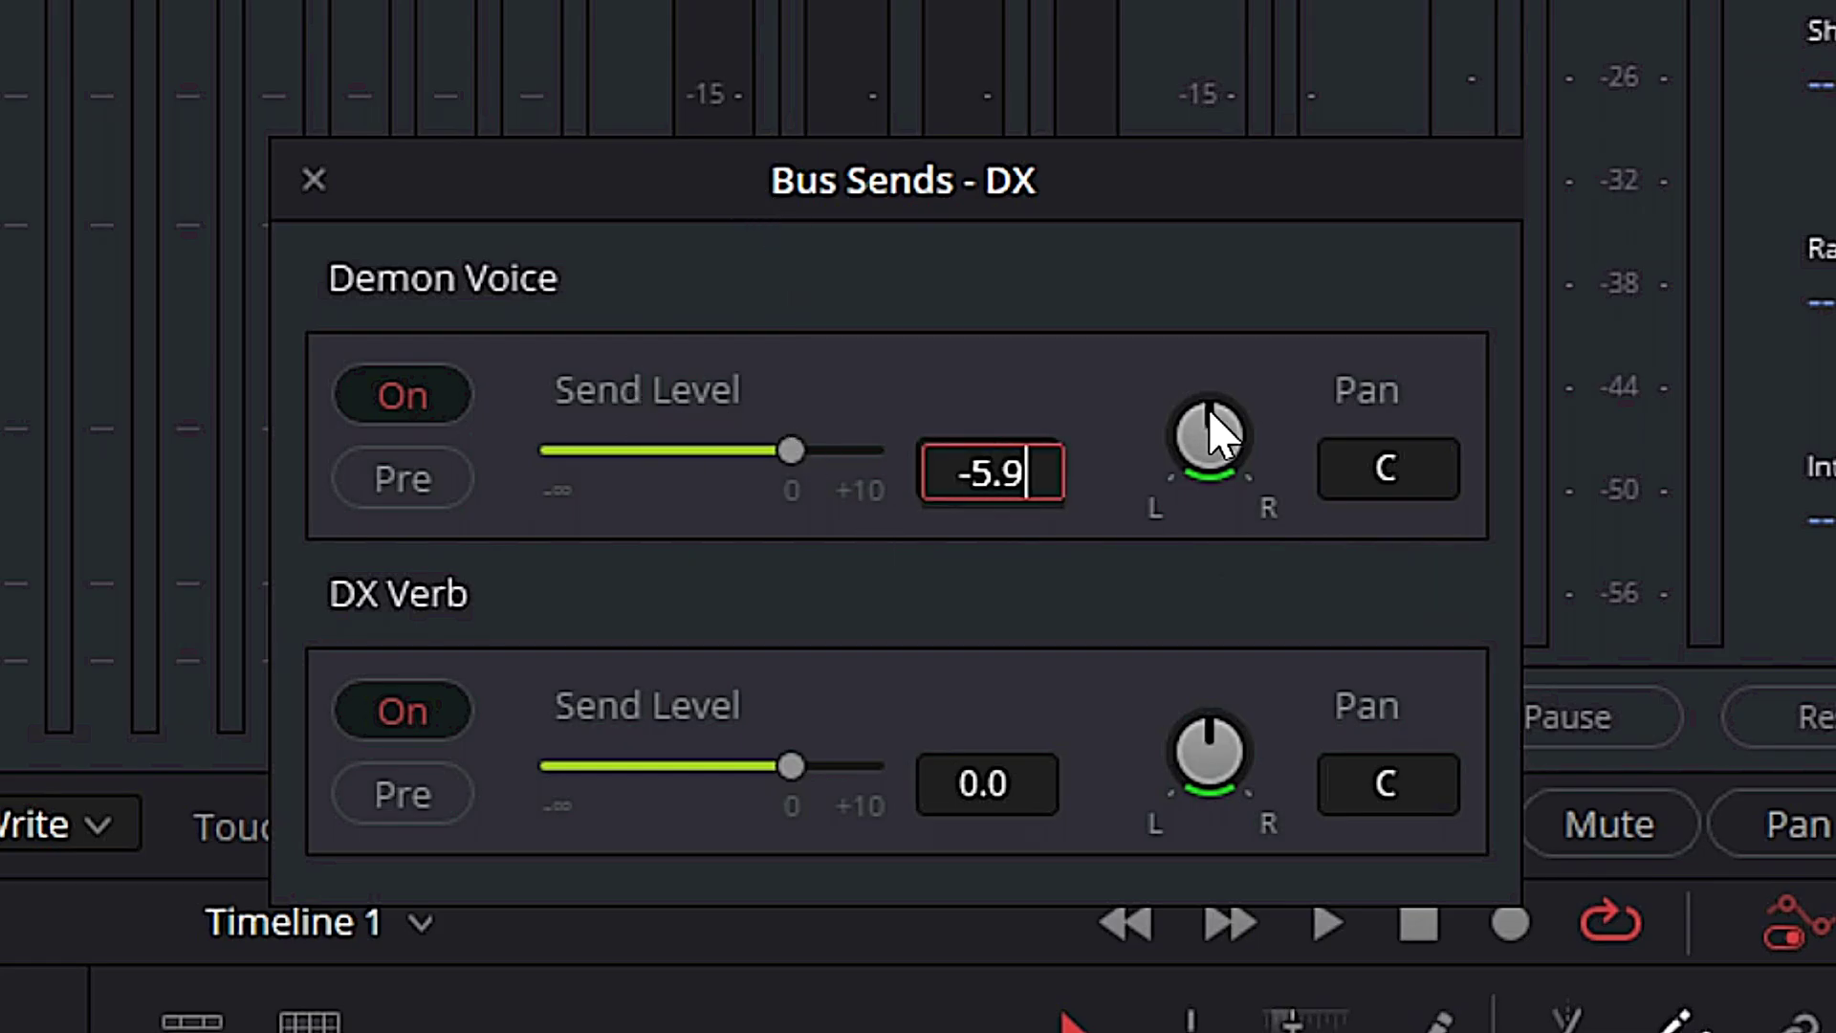
key(Tab)
text(-)
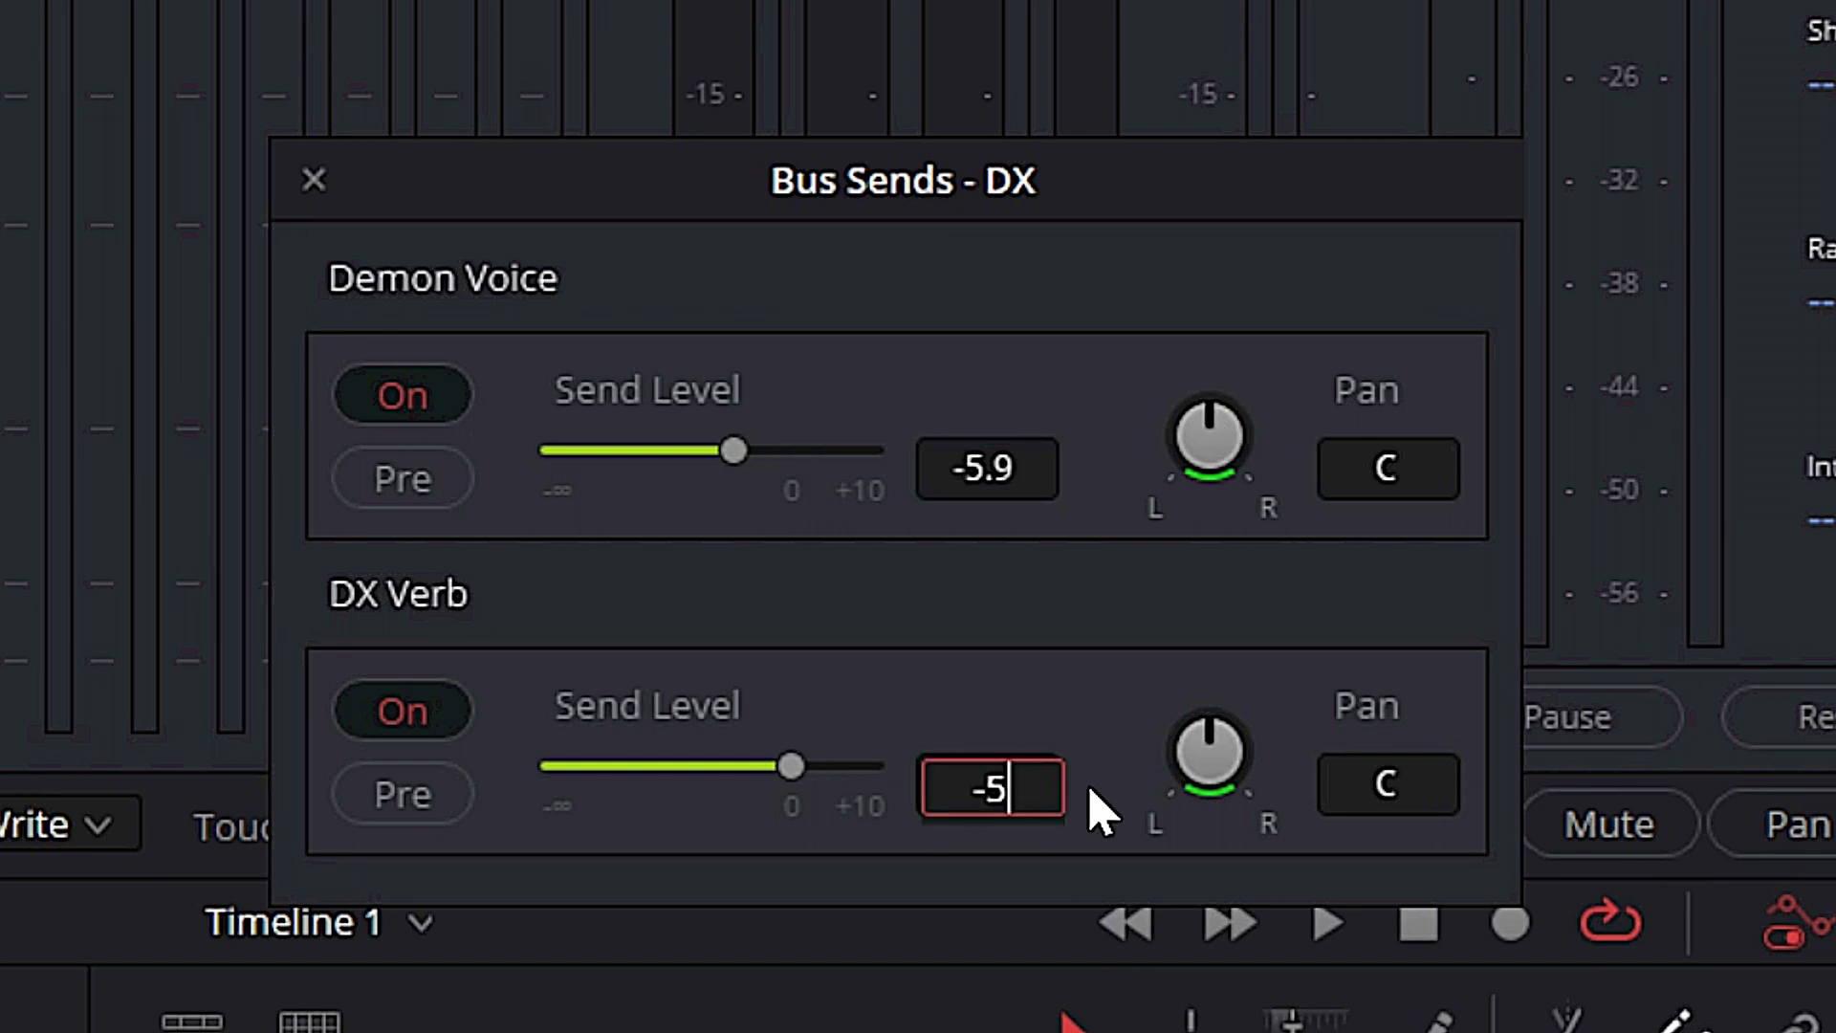
text(5.9)
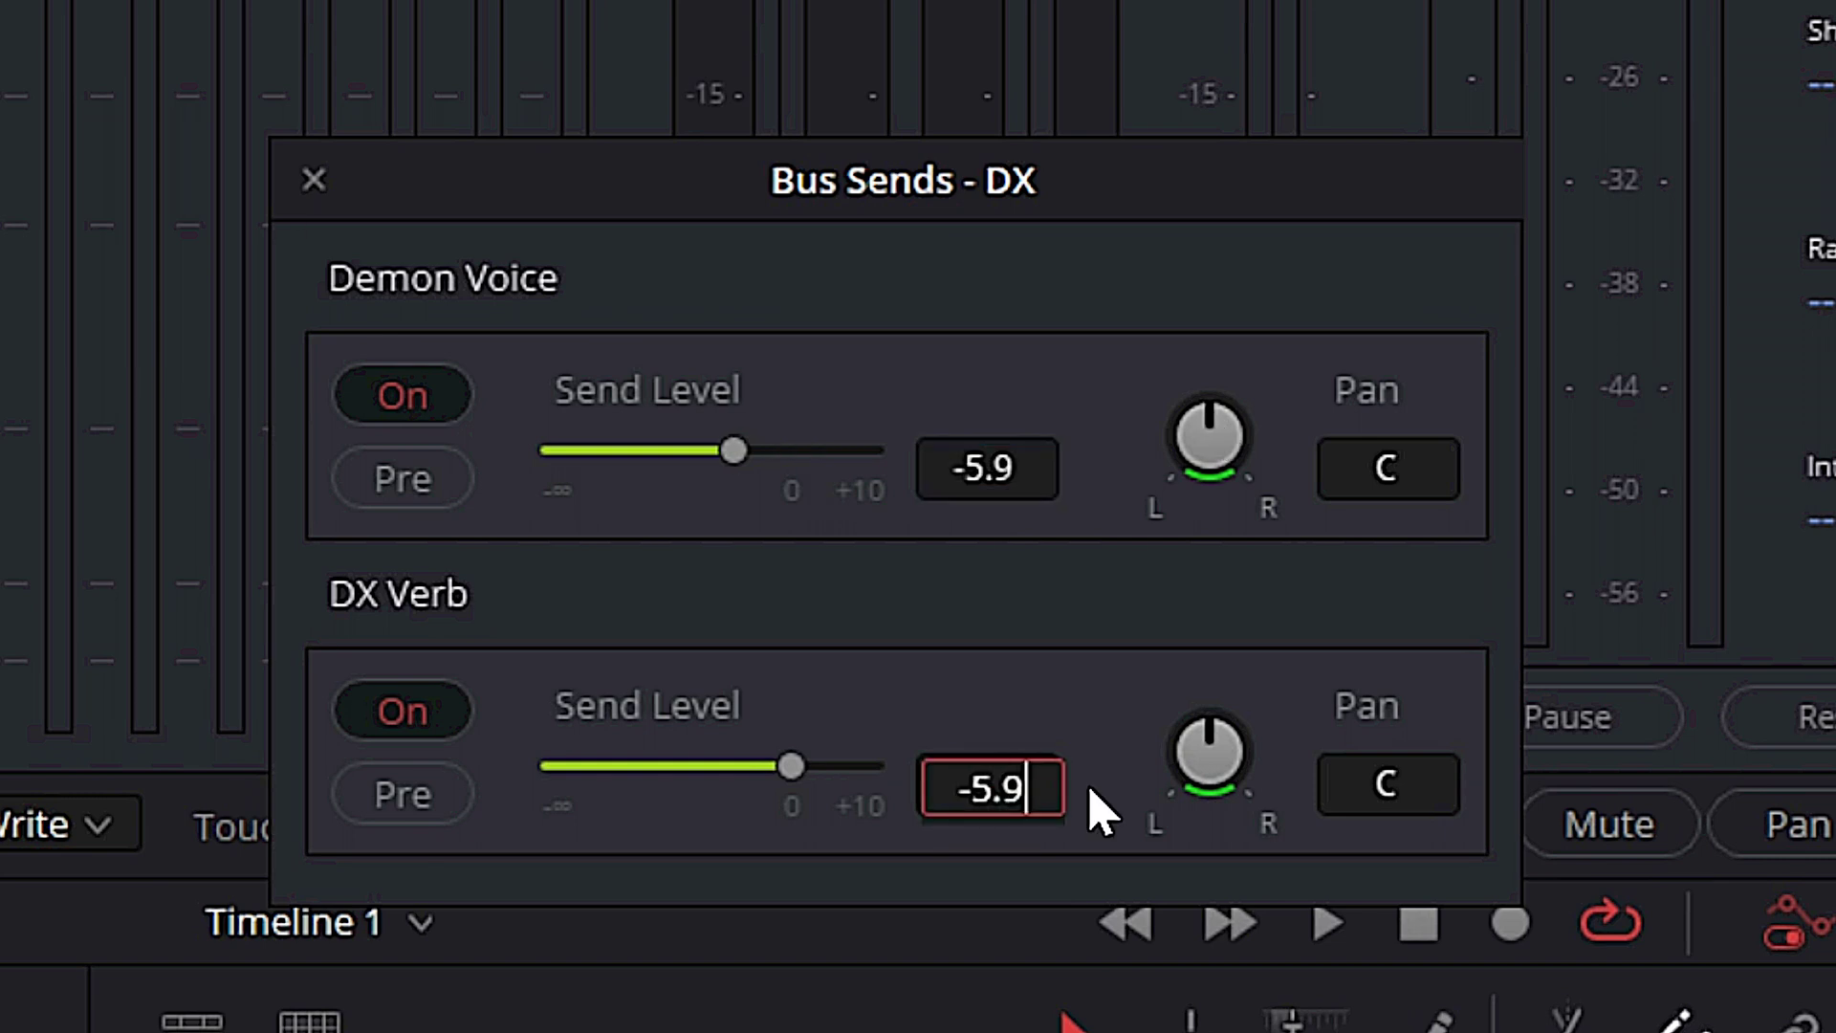
key(Return)
click(314, 182)
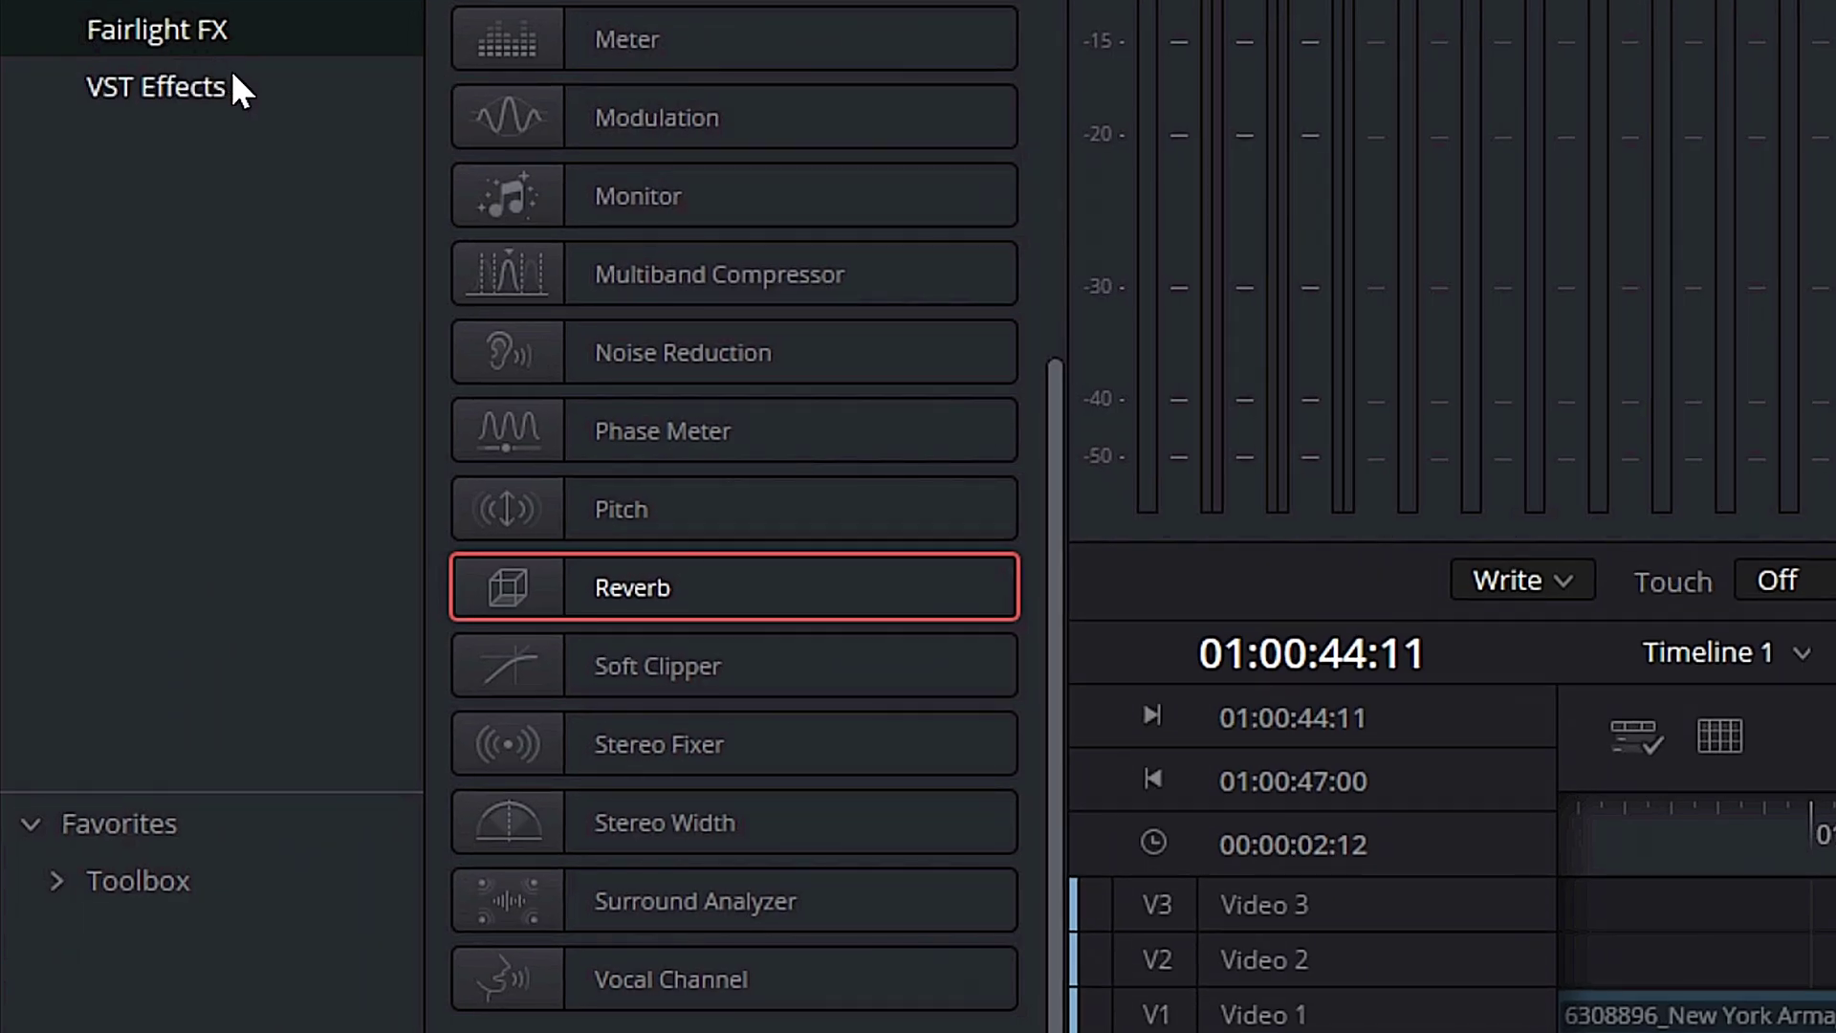
Add the Pitch effect to the Demon Voice bus and set it to -12 semitones and 100 cents.
drag(612, 512, 1096, 503)
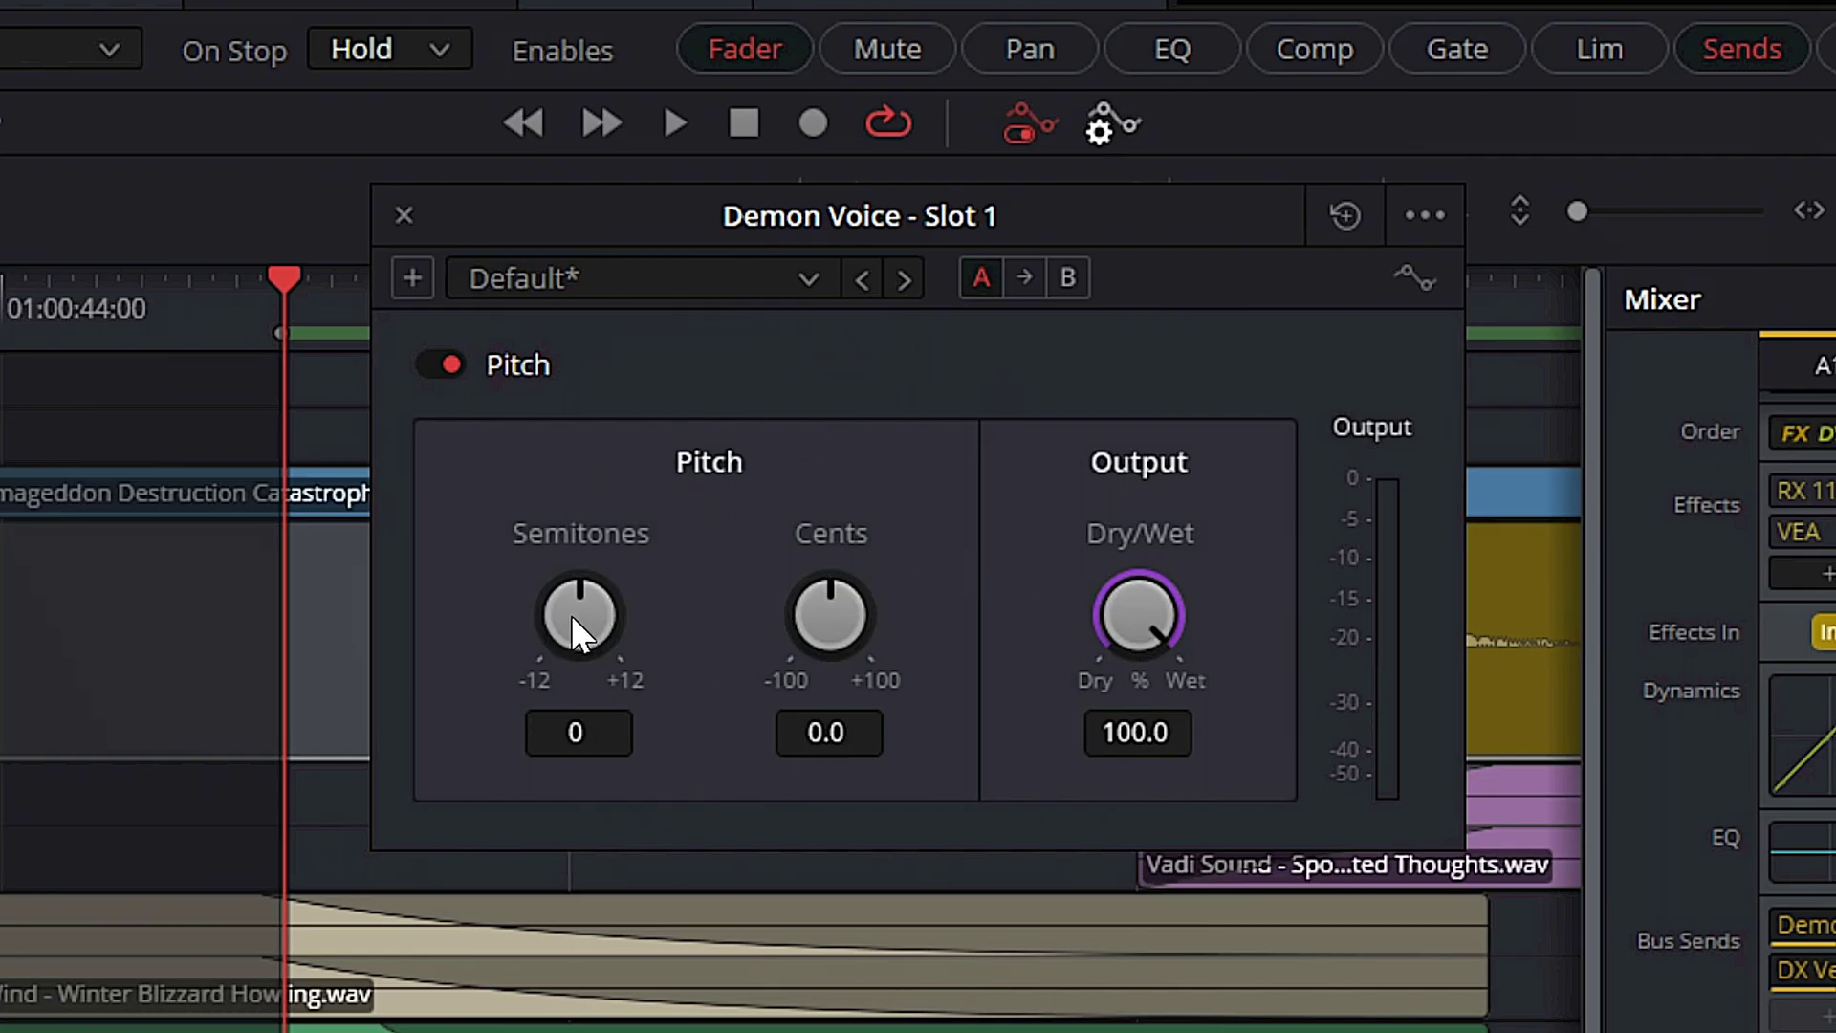
drag(571, 613, 143, 617)
drag(813, 611, 1353, 770)
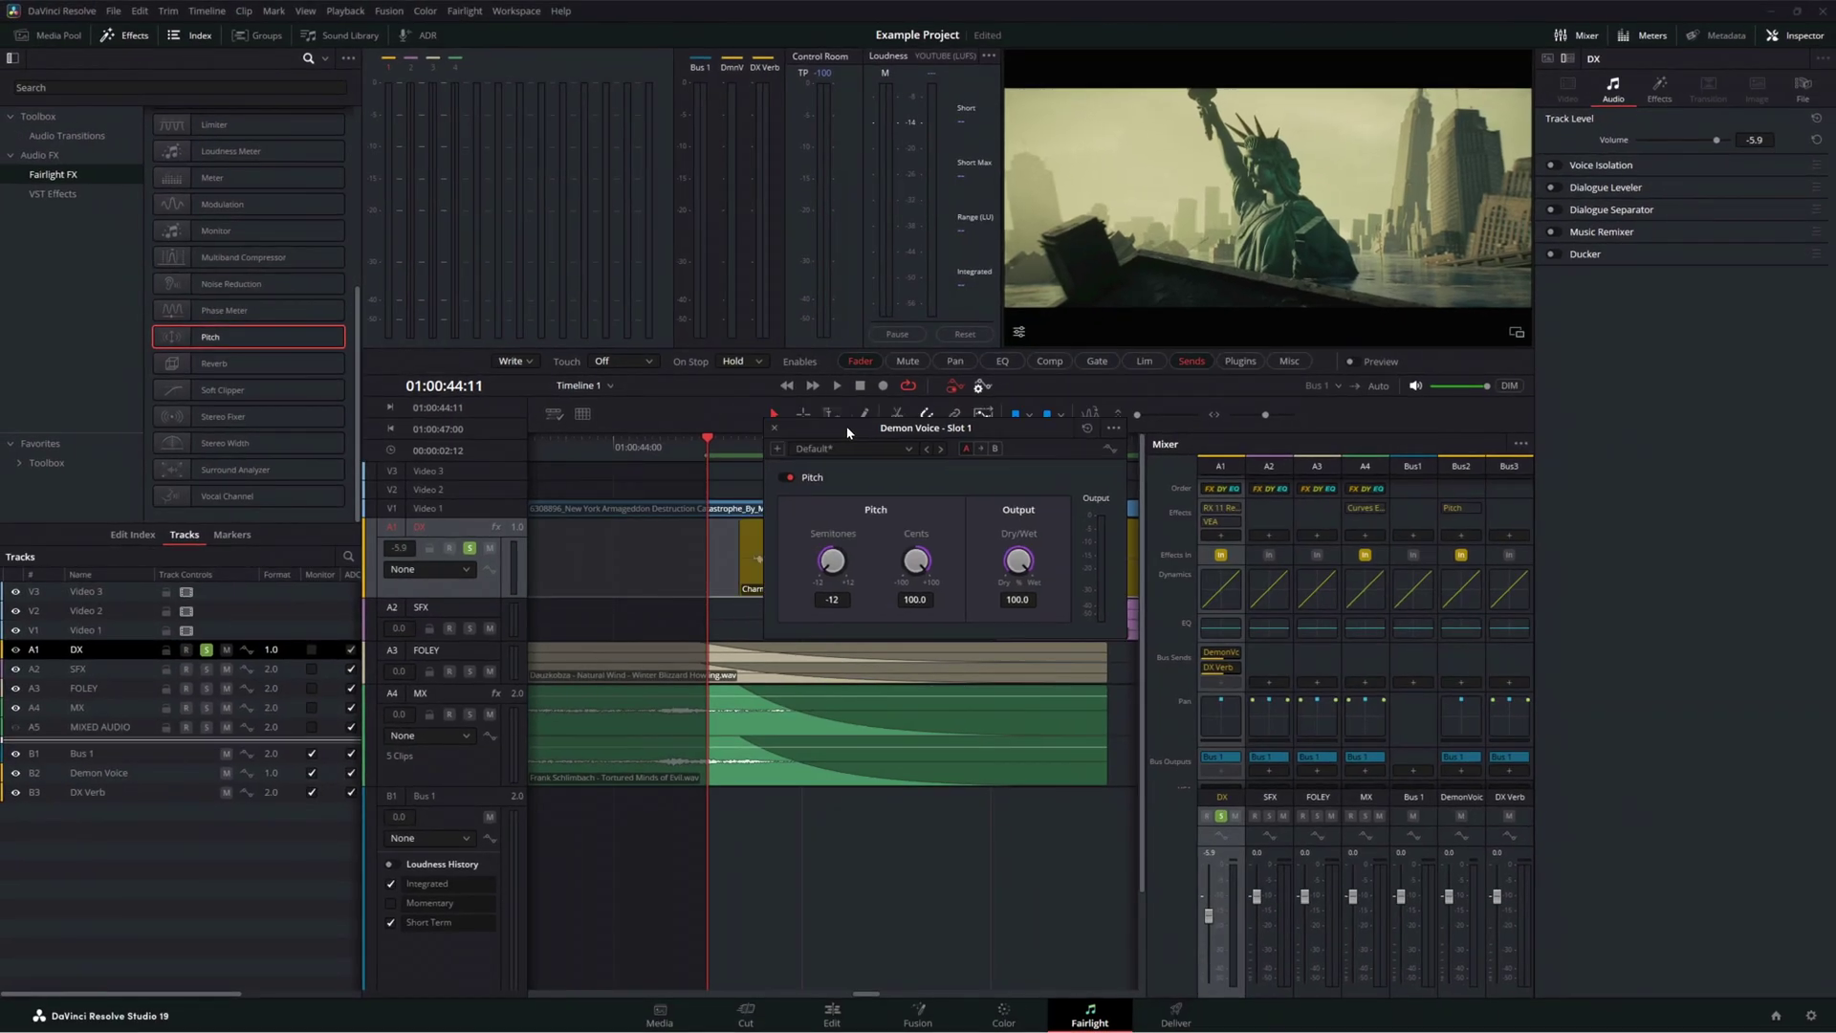
drag(846, 427, 1257, 265)
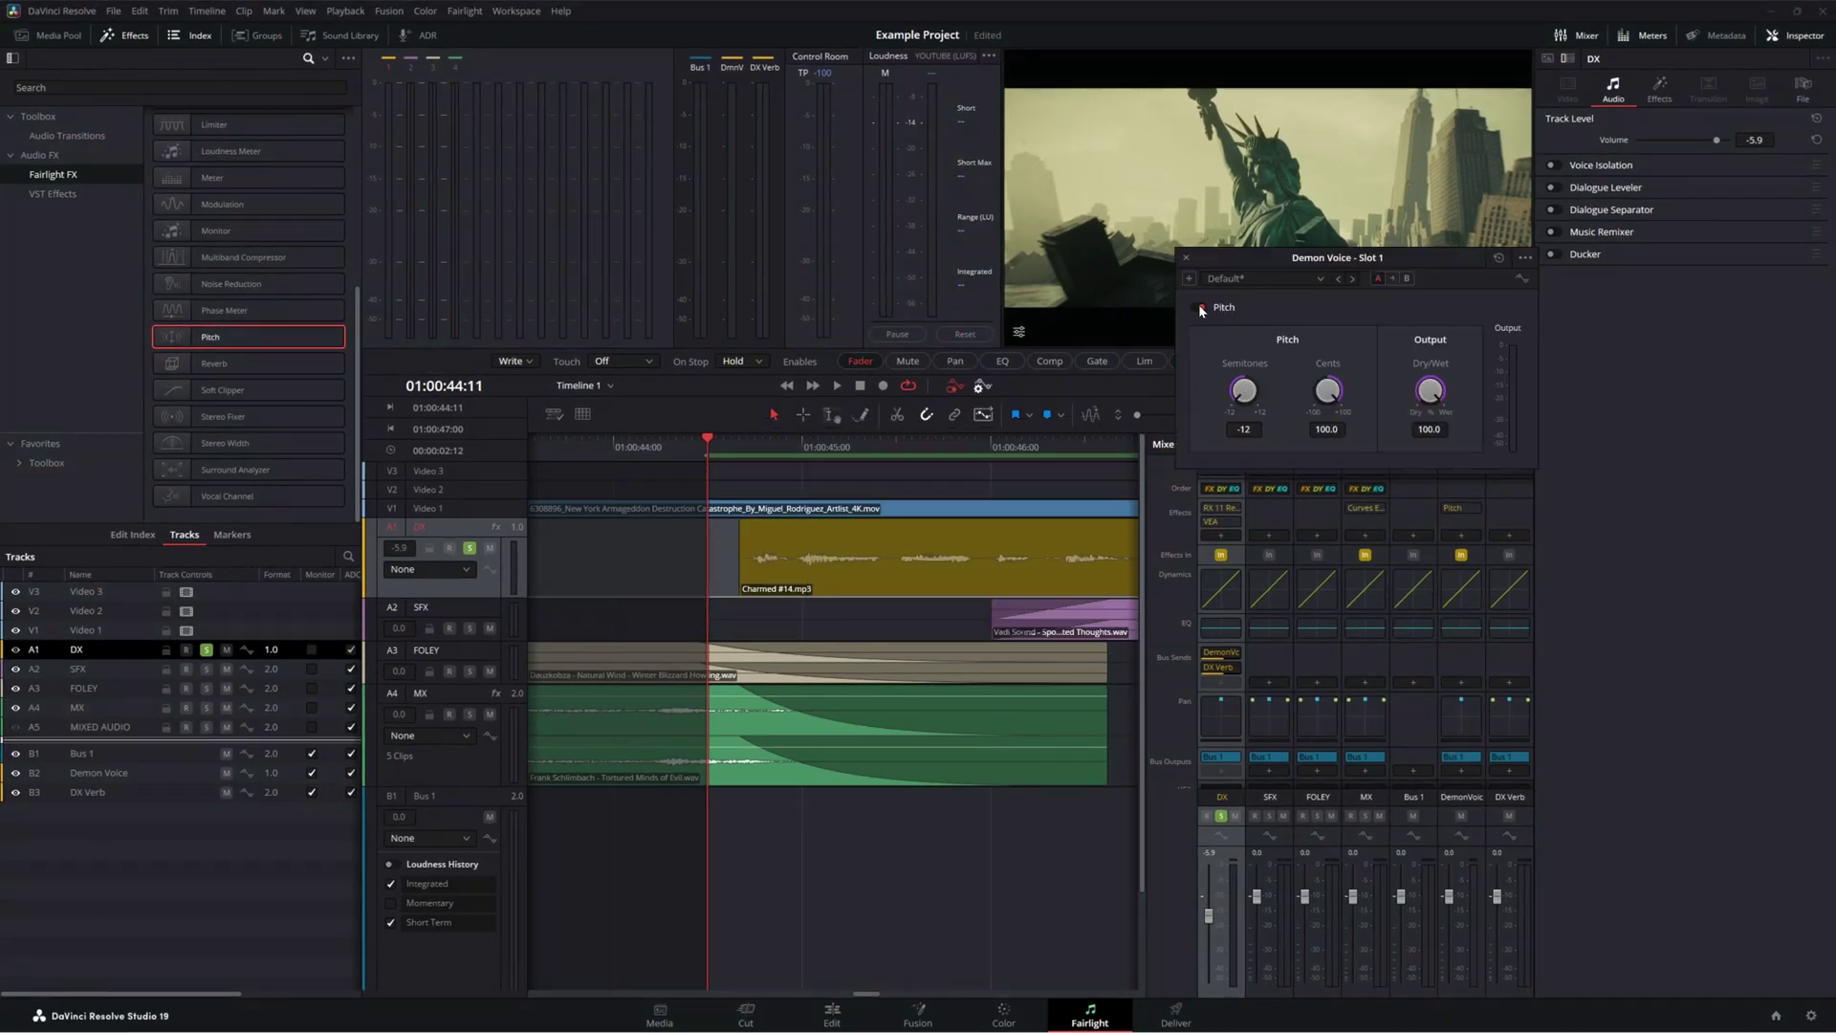
Play the looped dialogue and toggle the Pitch effect off and on to compare the voice.
key(space)
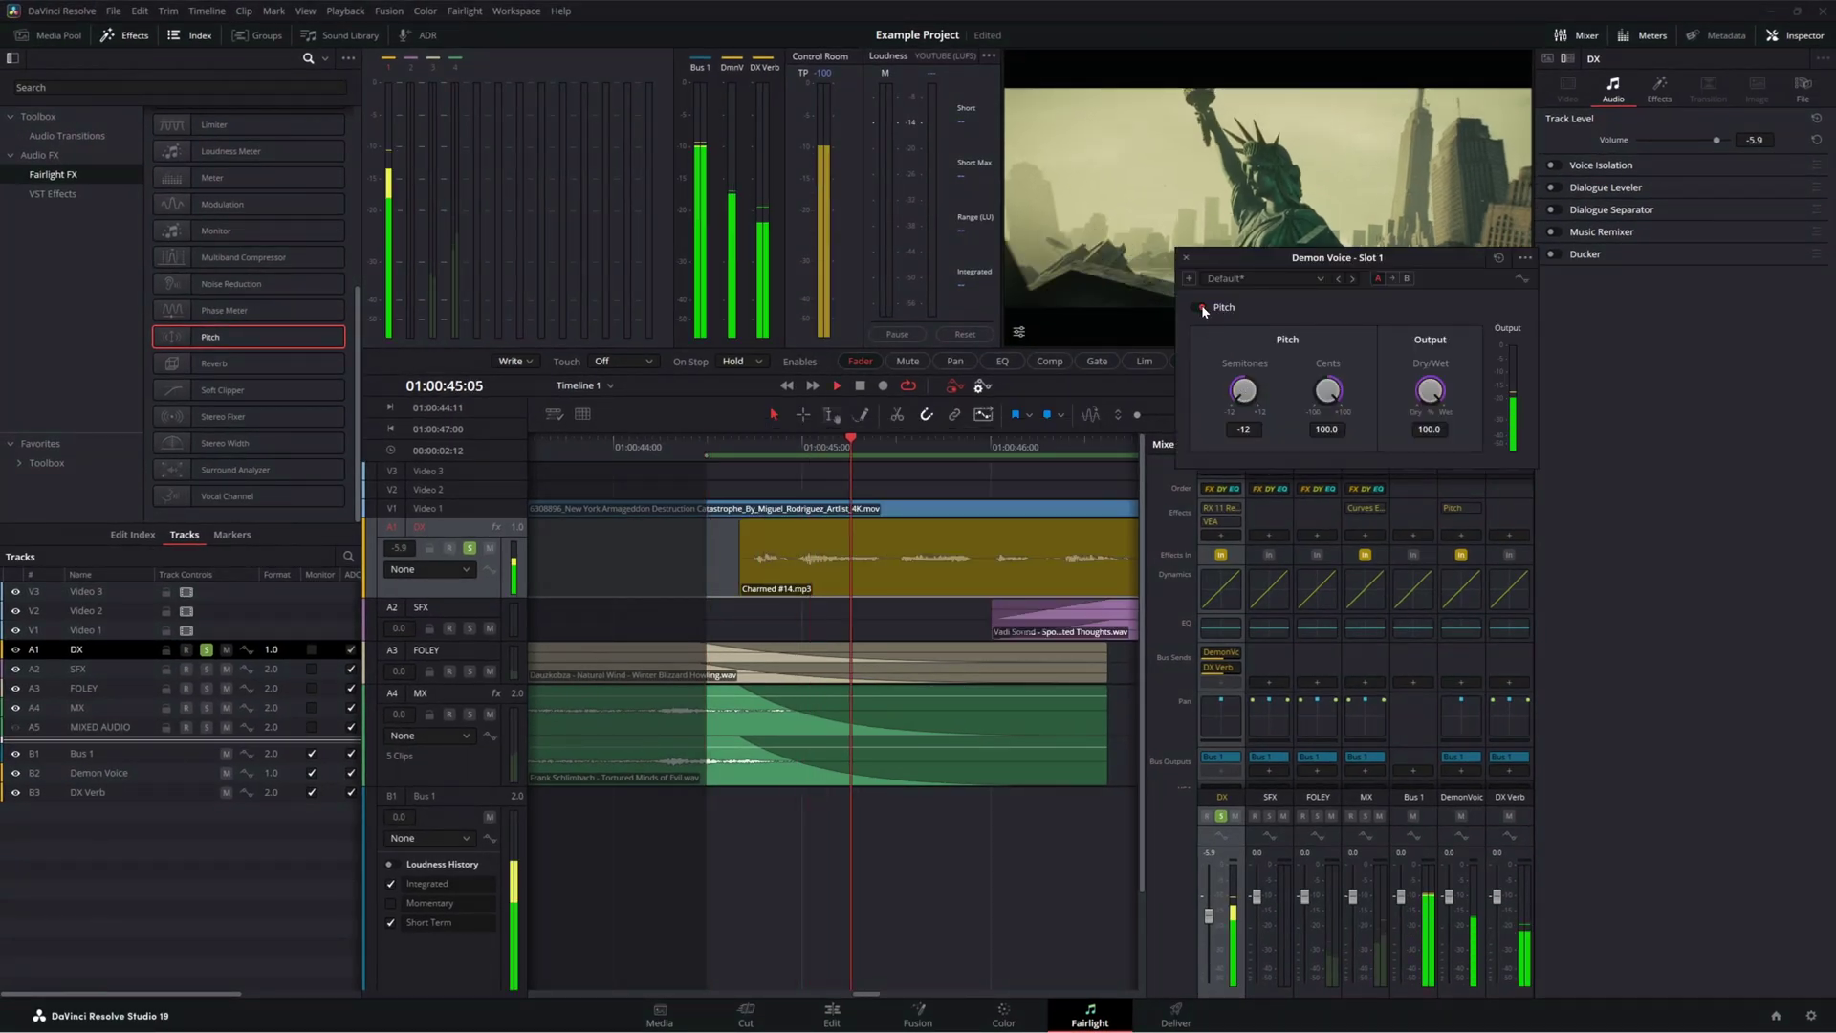
click(1201, 304)
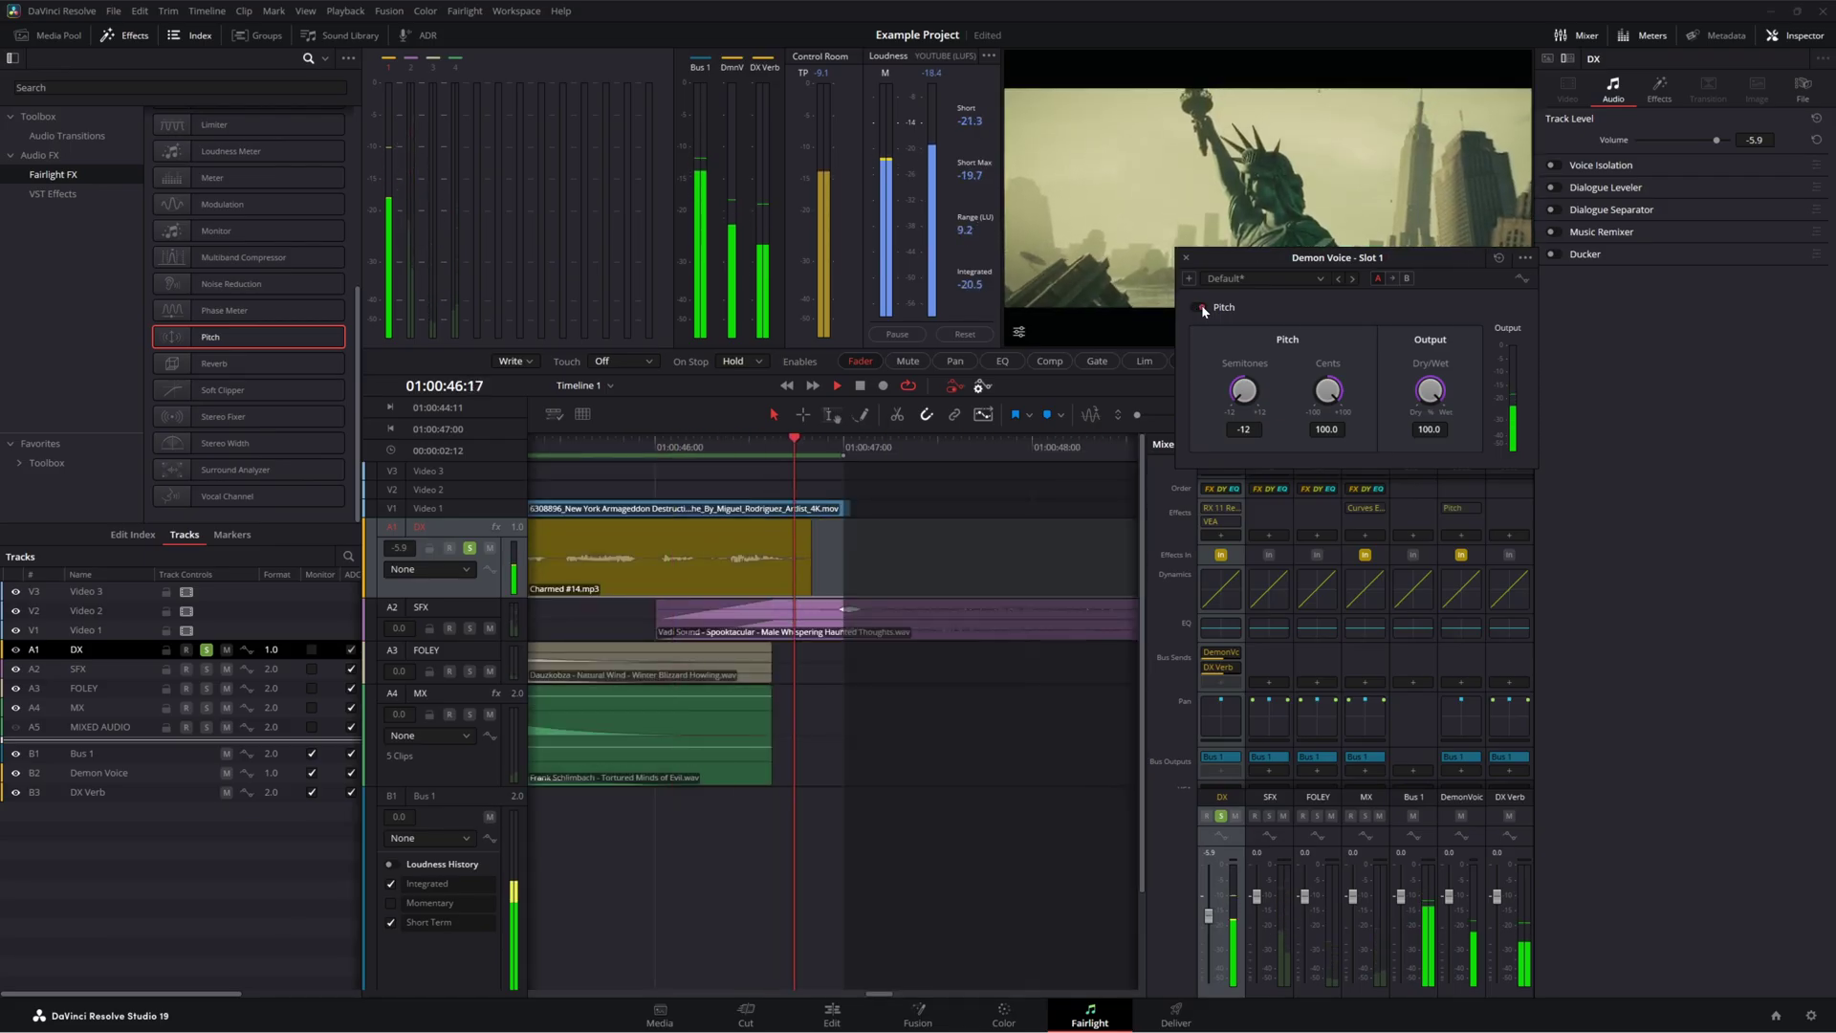
click(1201, 306)
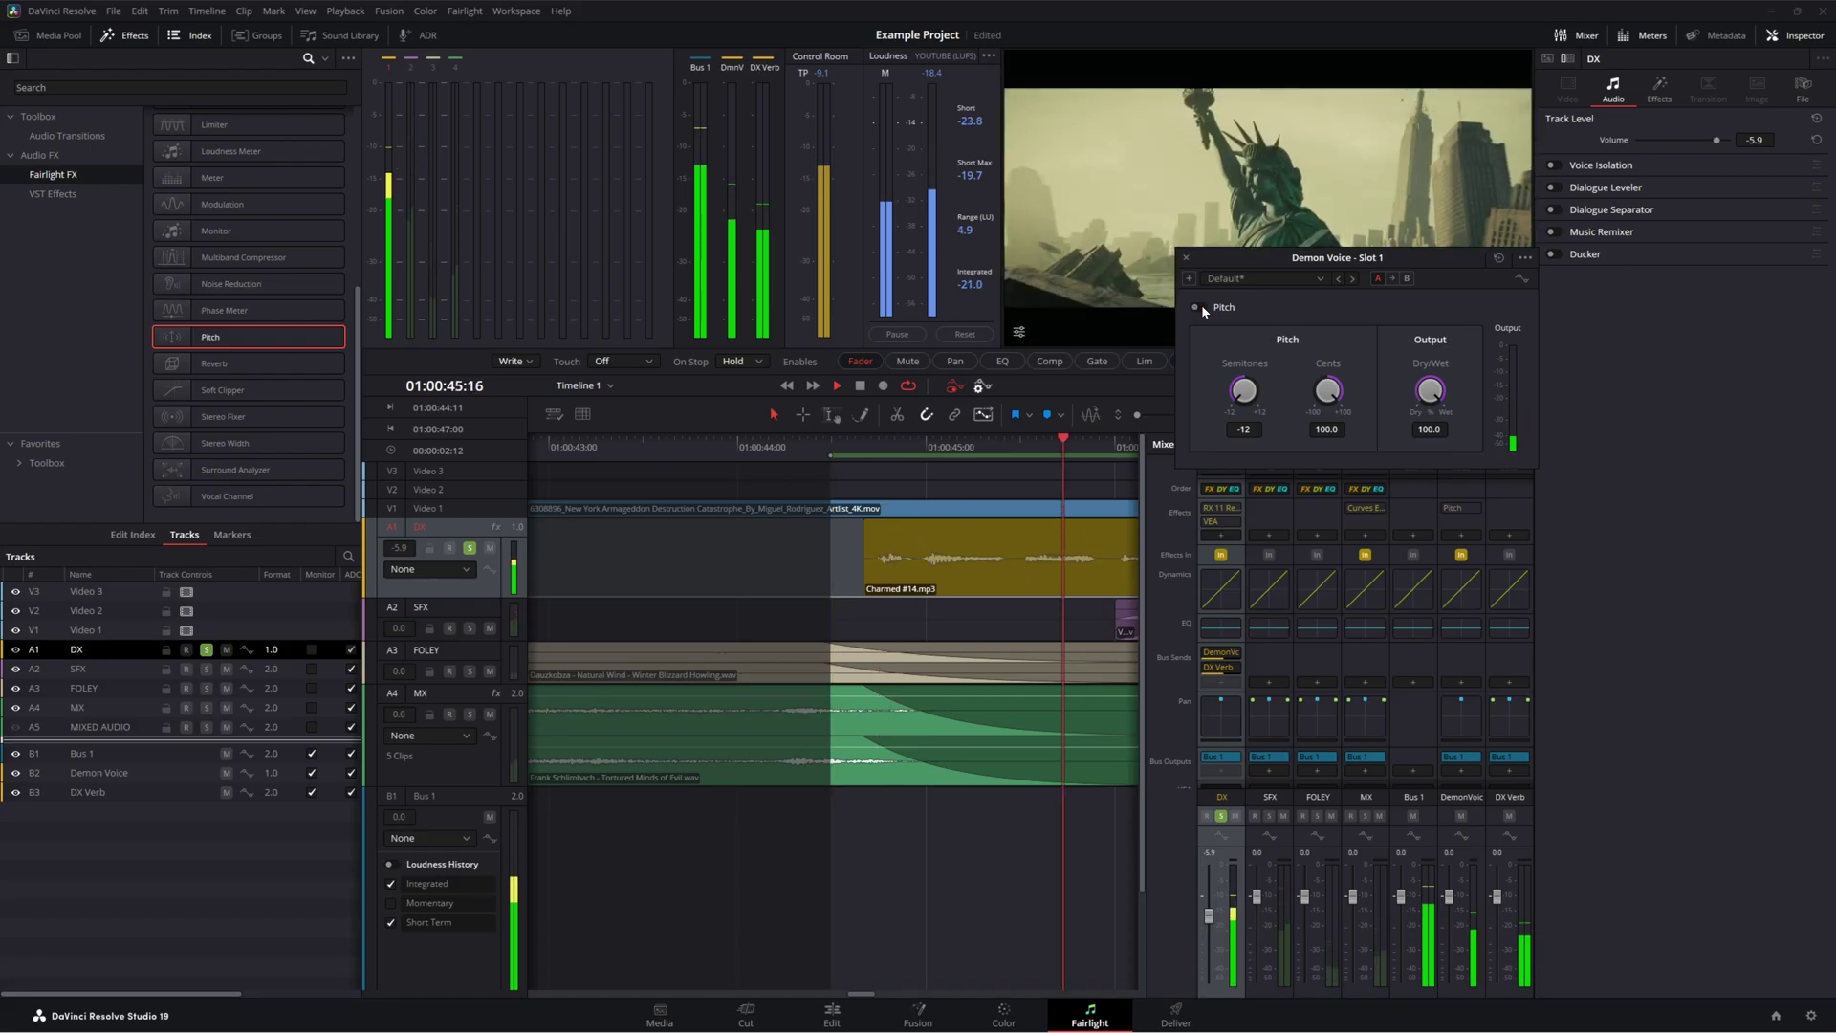
click(1201, 306)
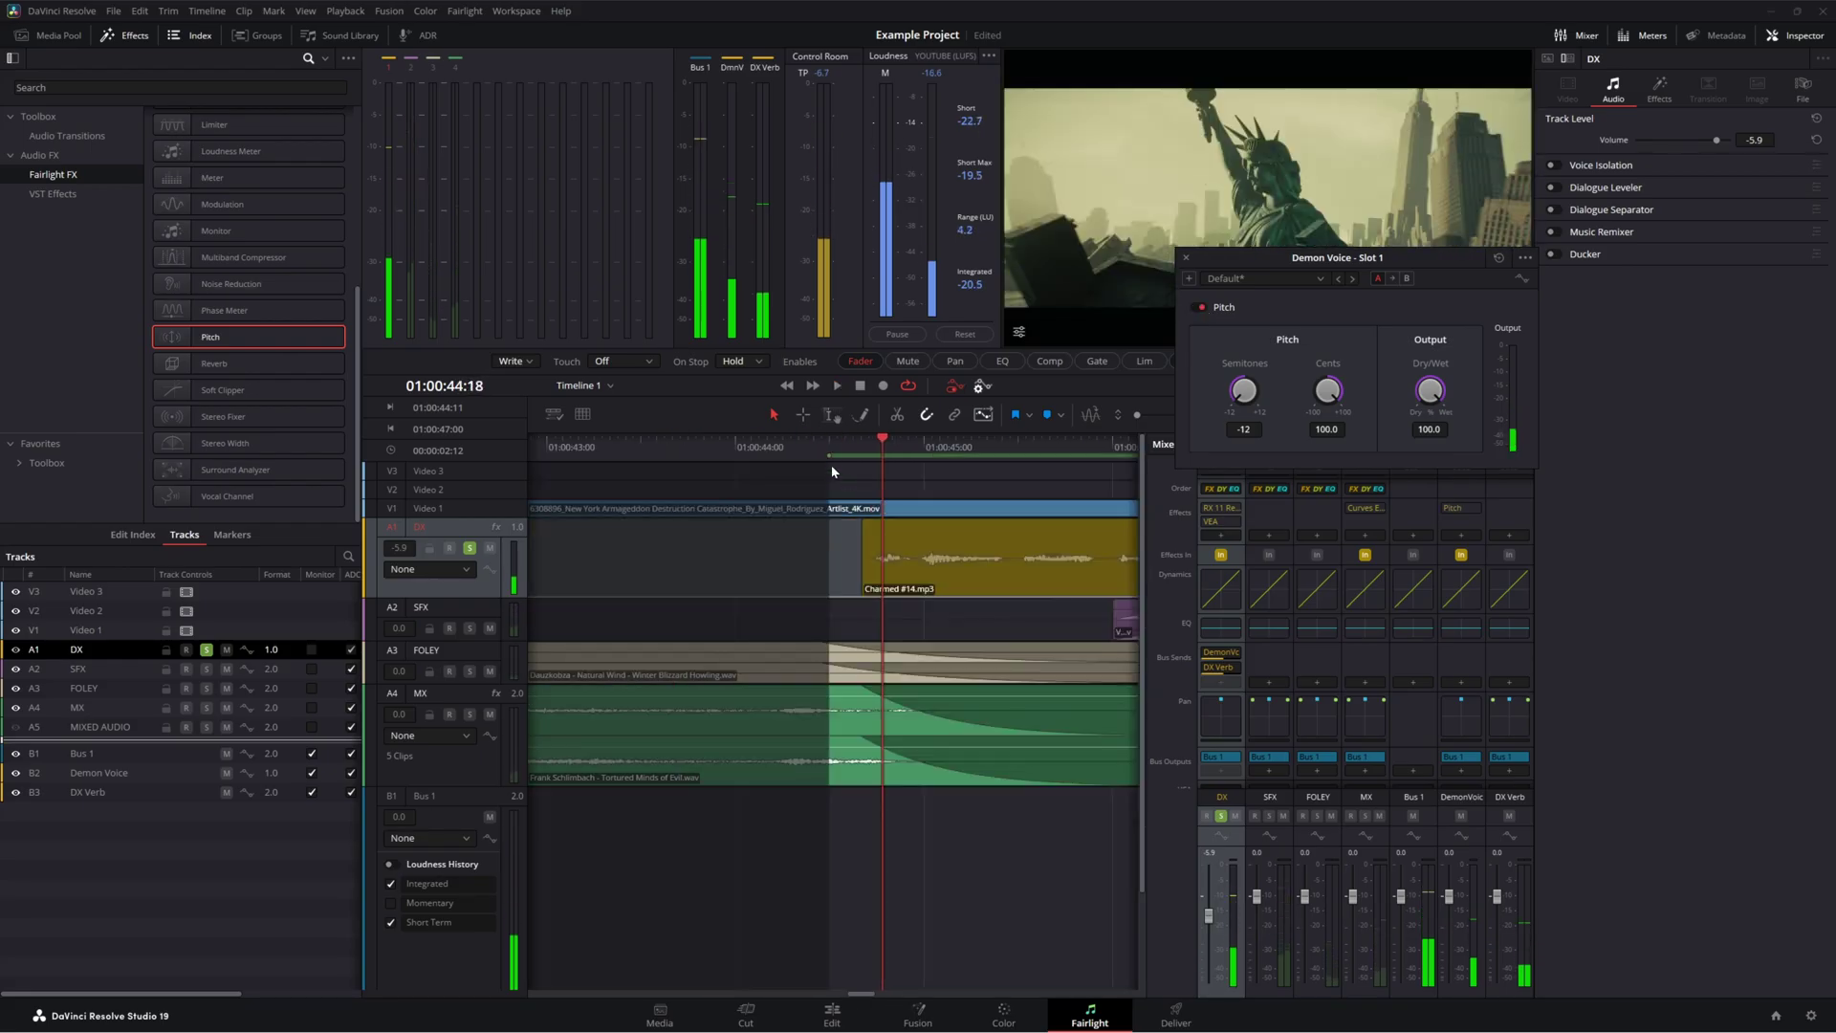
Extend the loop range's start back to 01:00:44:04, audition the pitched voice and close the Pitch settings.
drag(828, 455, 768, 457)
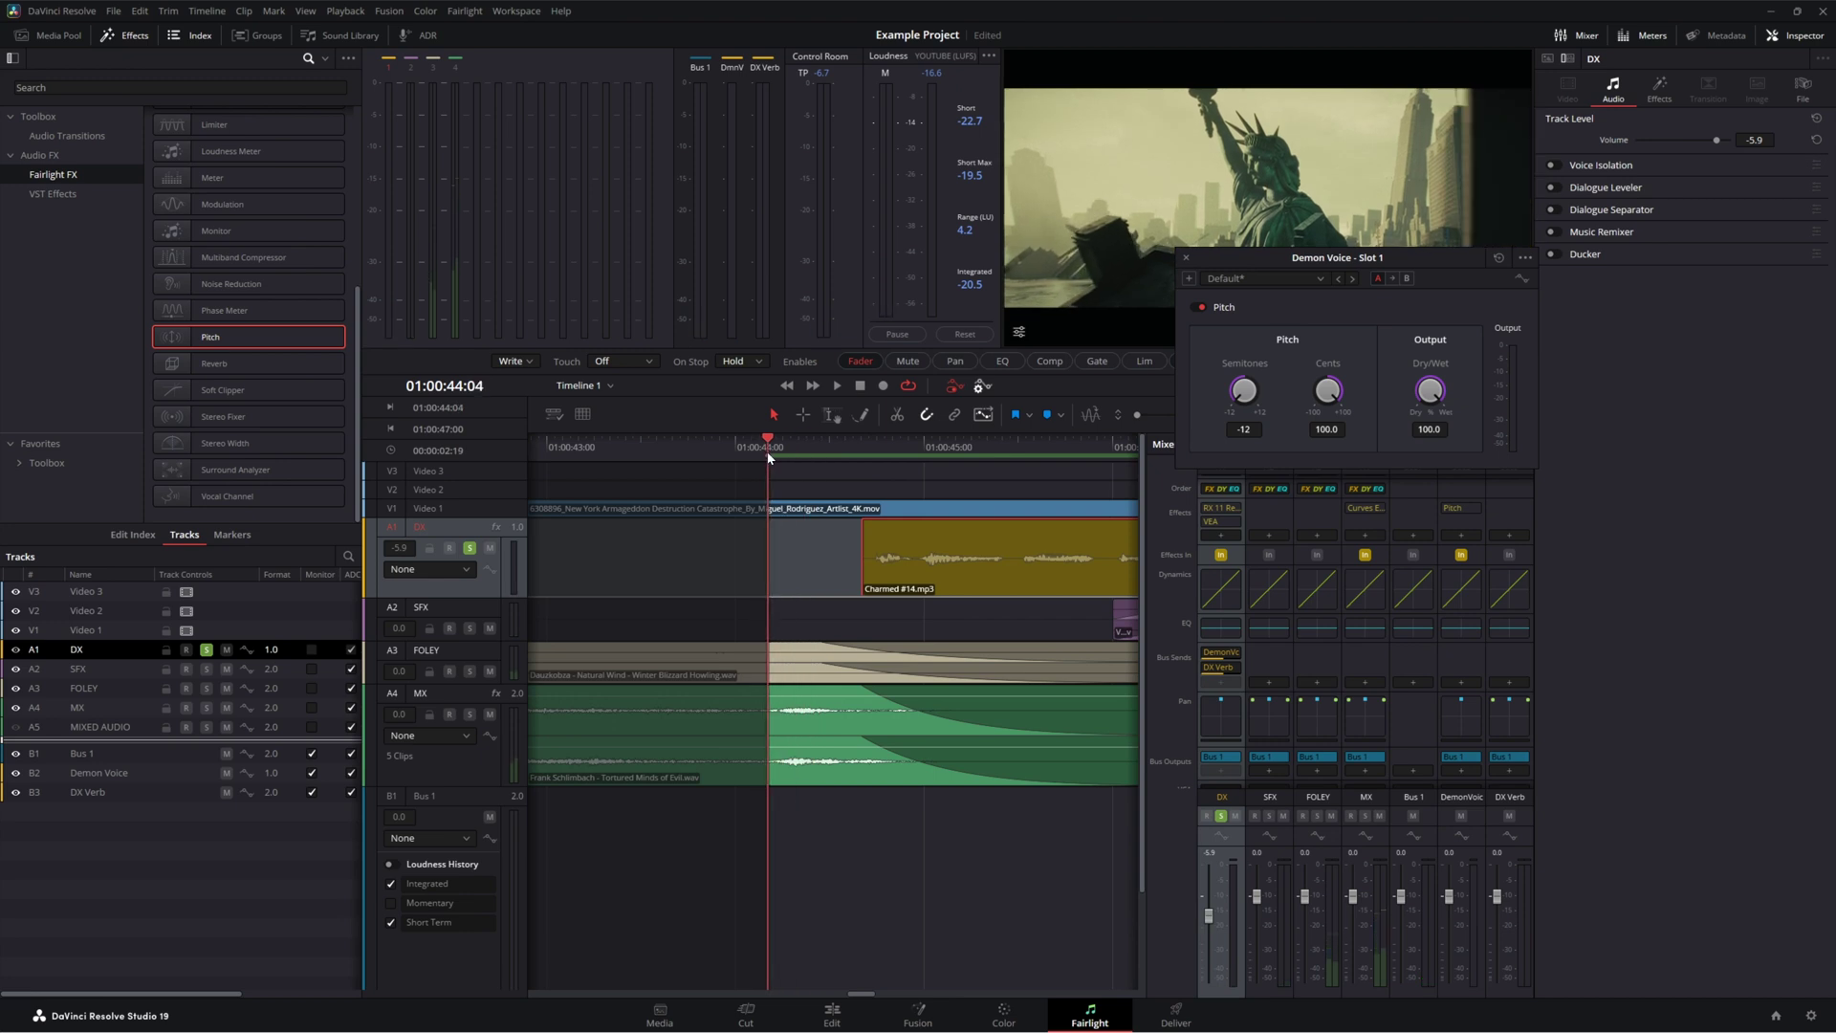
click(732, 447)
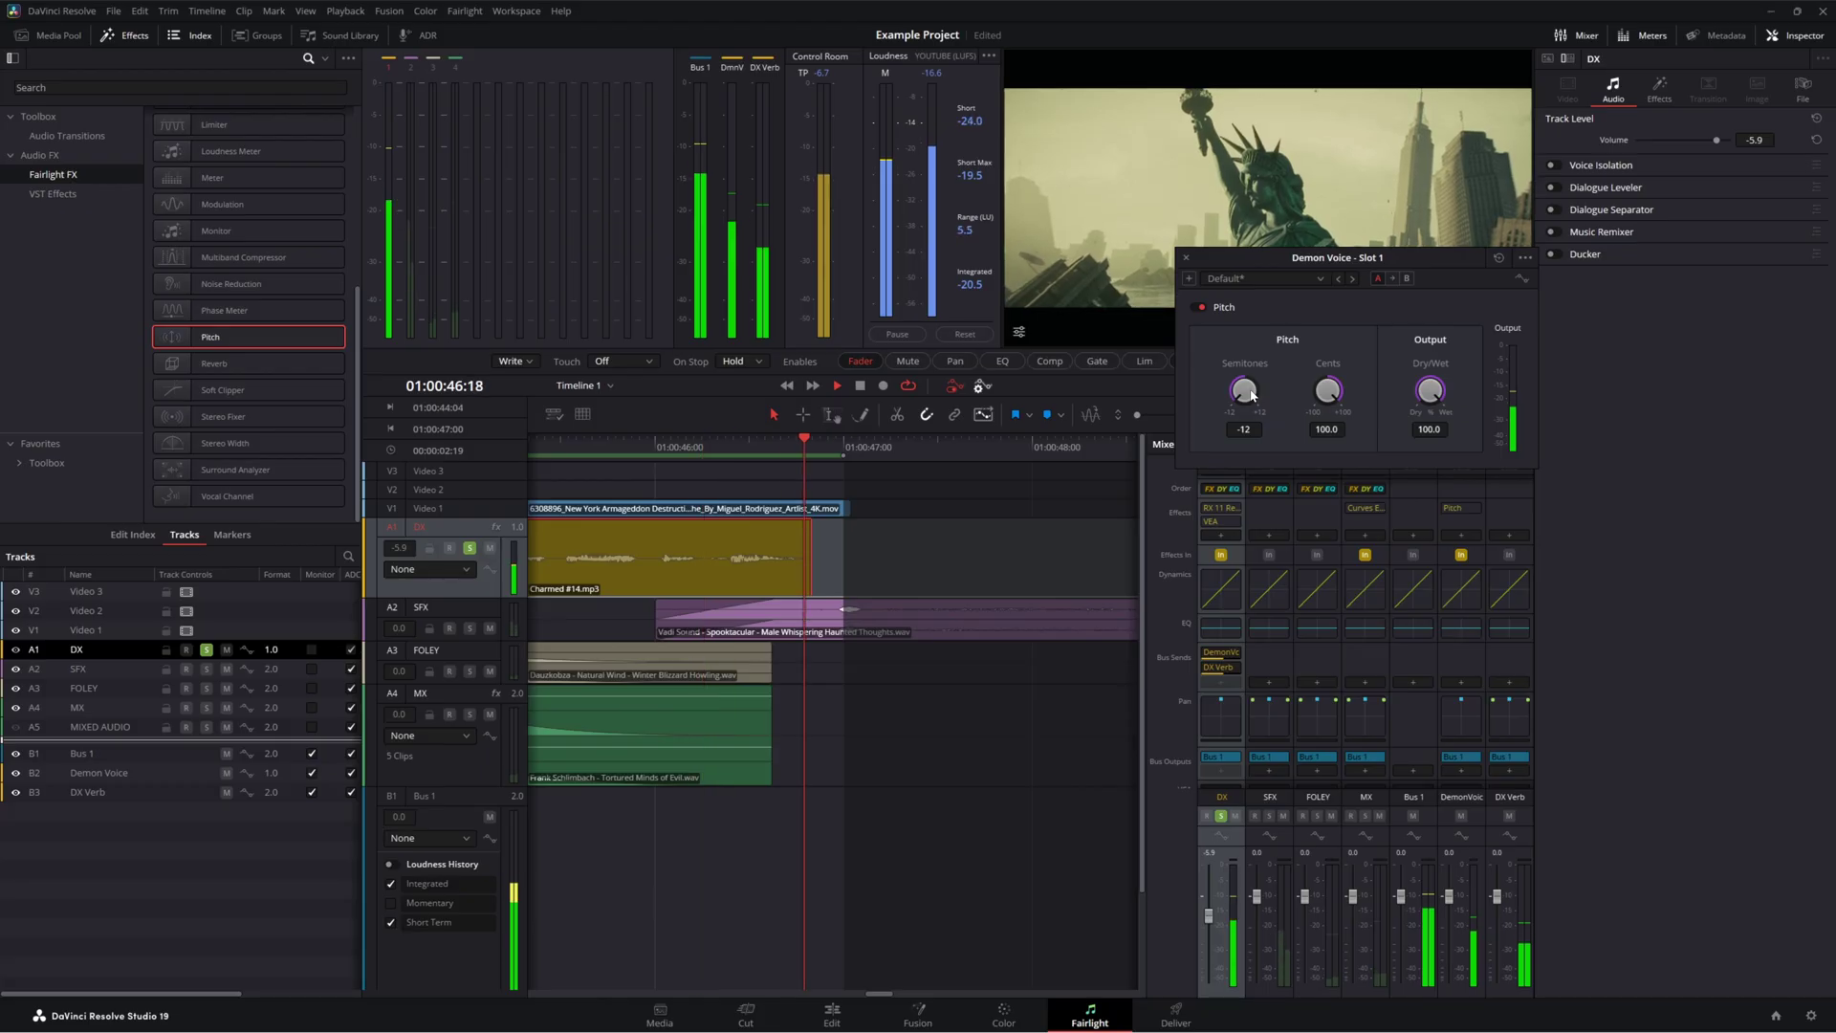
key(space)
drag(1198, 255, 1045, 228)
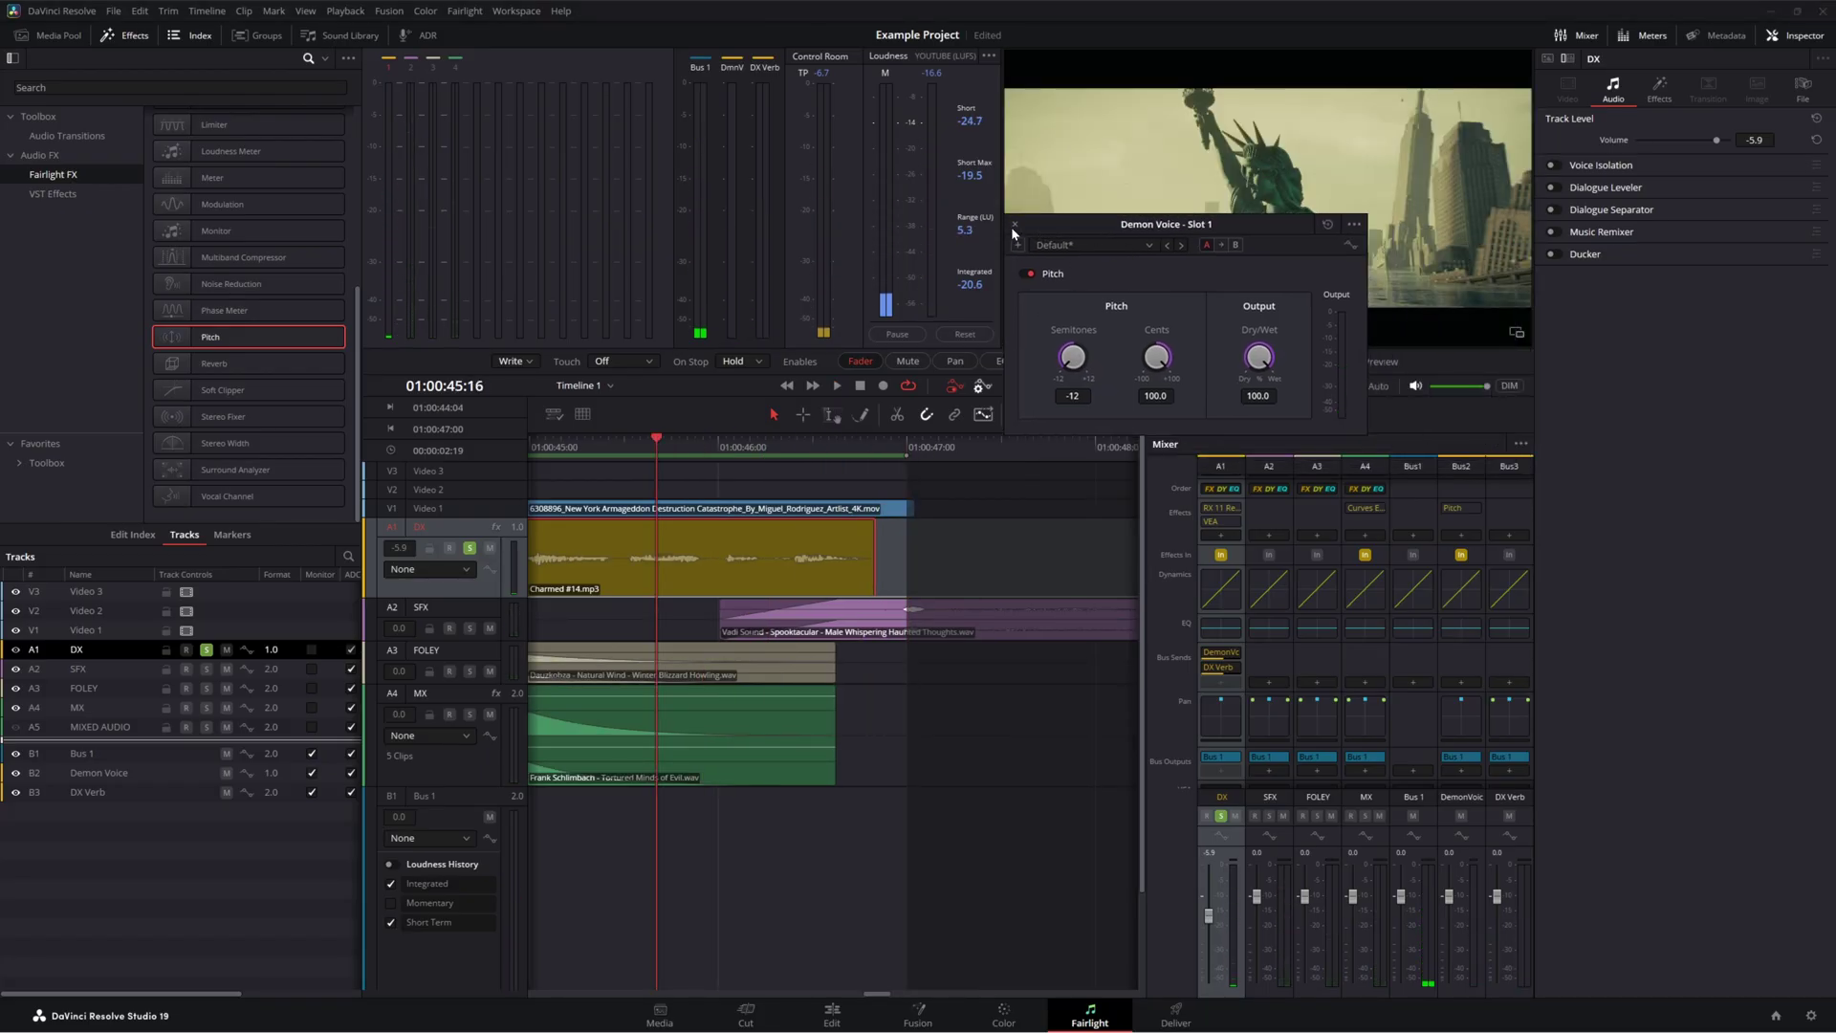
click(1016, 225)
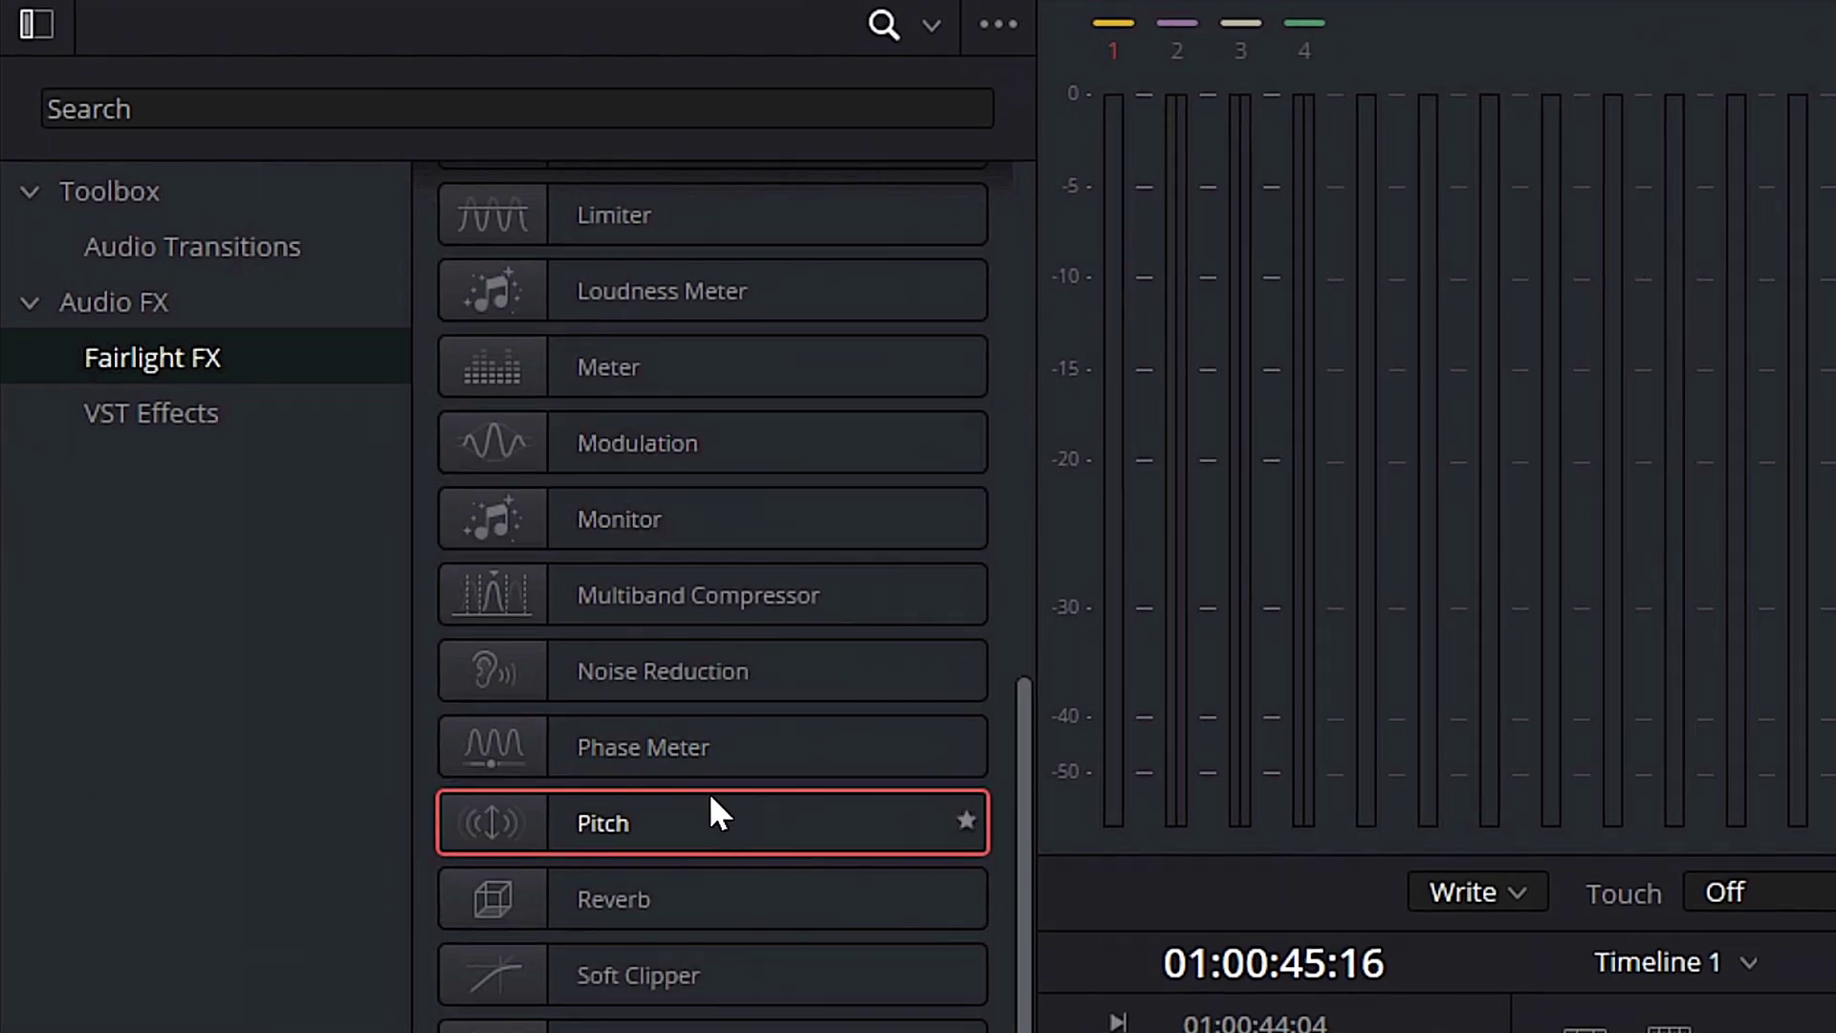
Add the Distortion effect to the Demon Voice bus with the Crunchy preset and play back the result.
scroll(710, 797, up, 10)
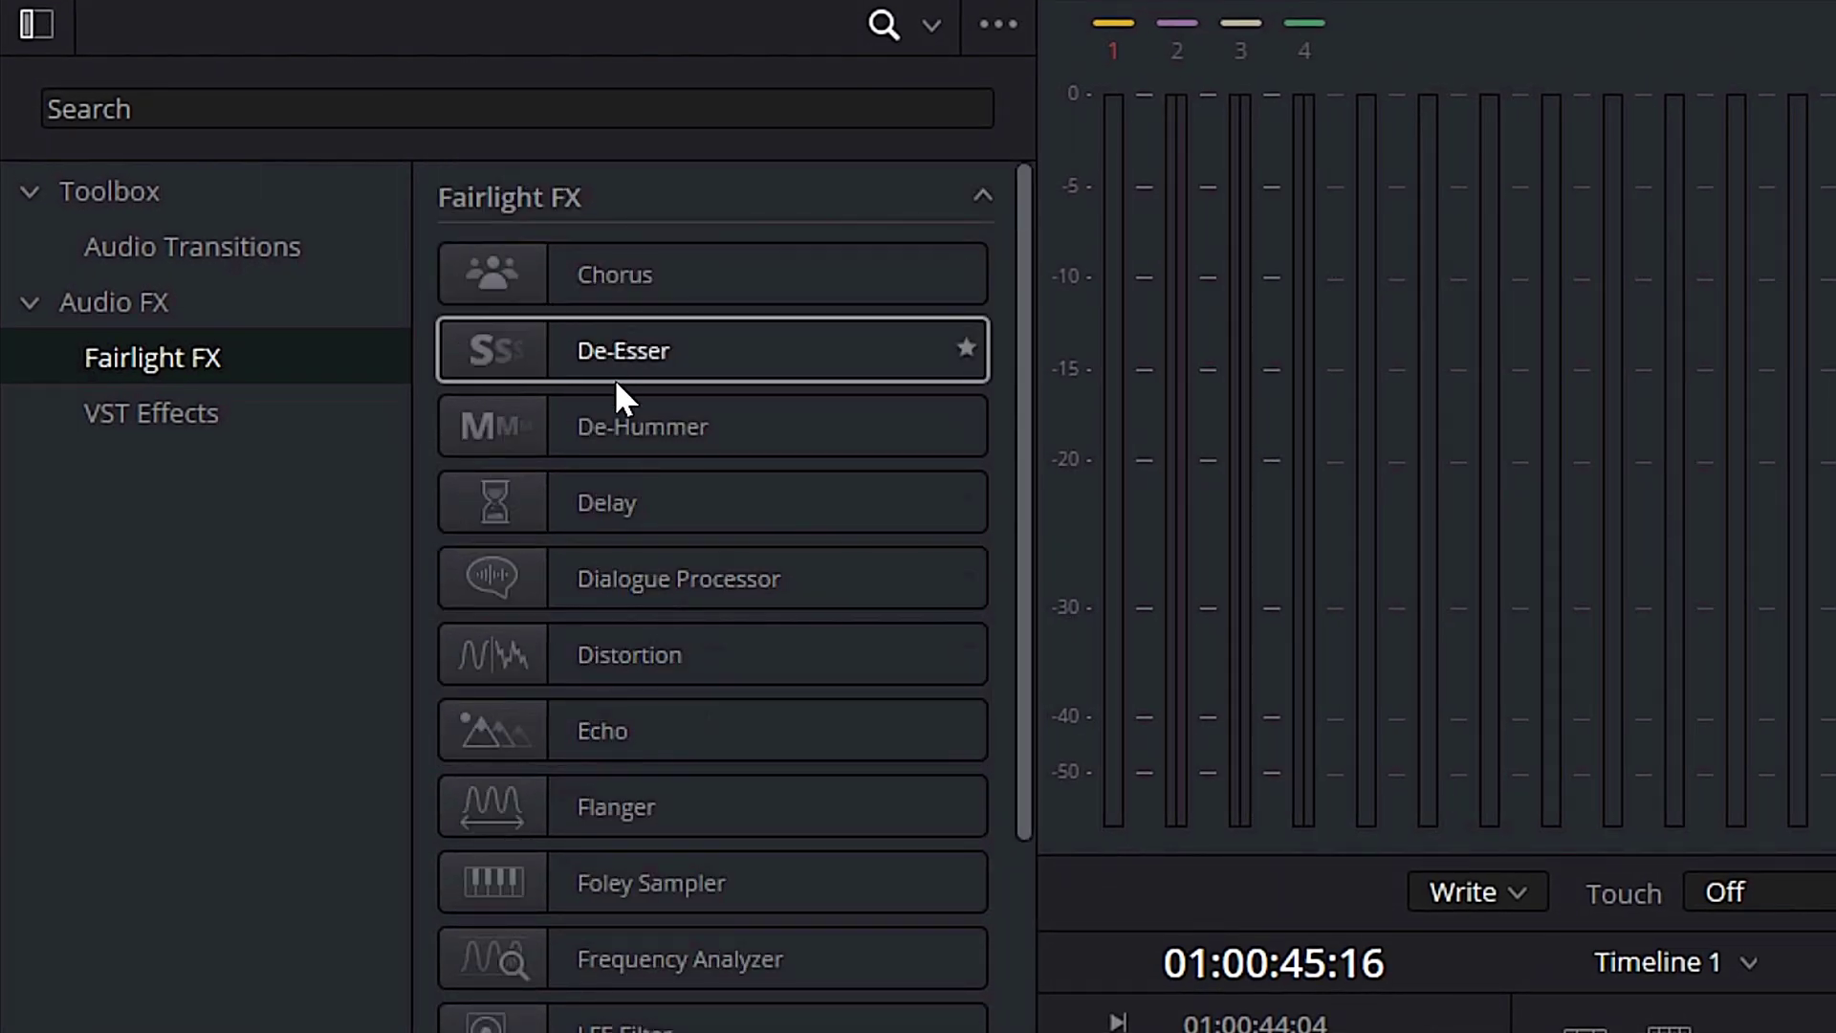
click(624, 654)
drag(624, 654, 760, 466)
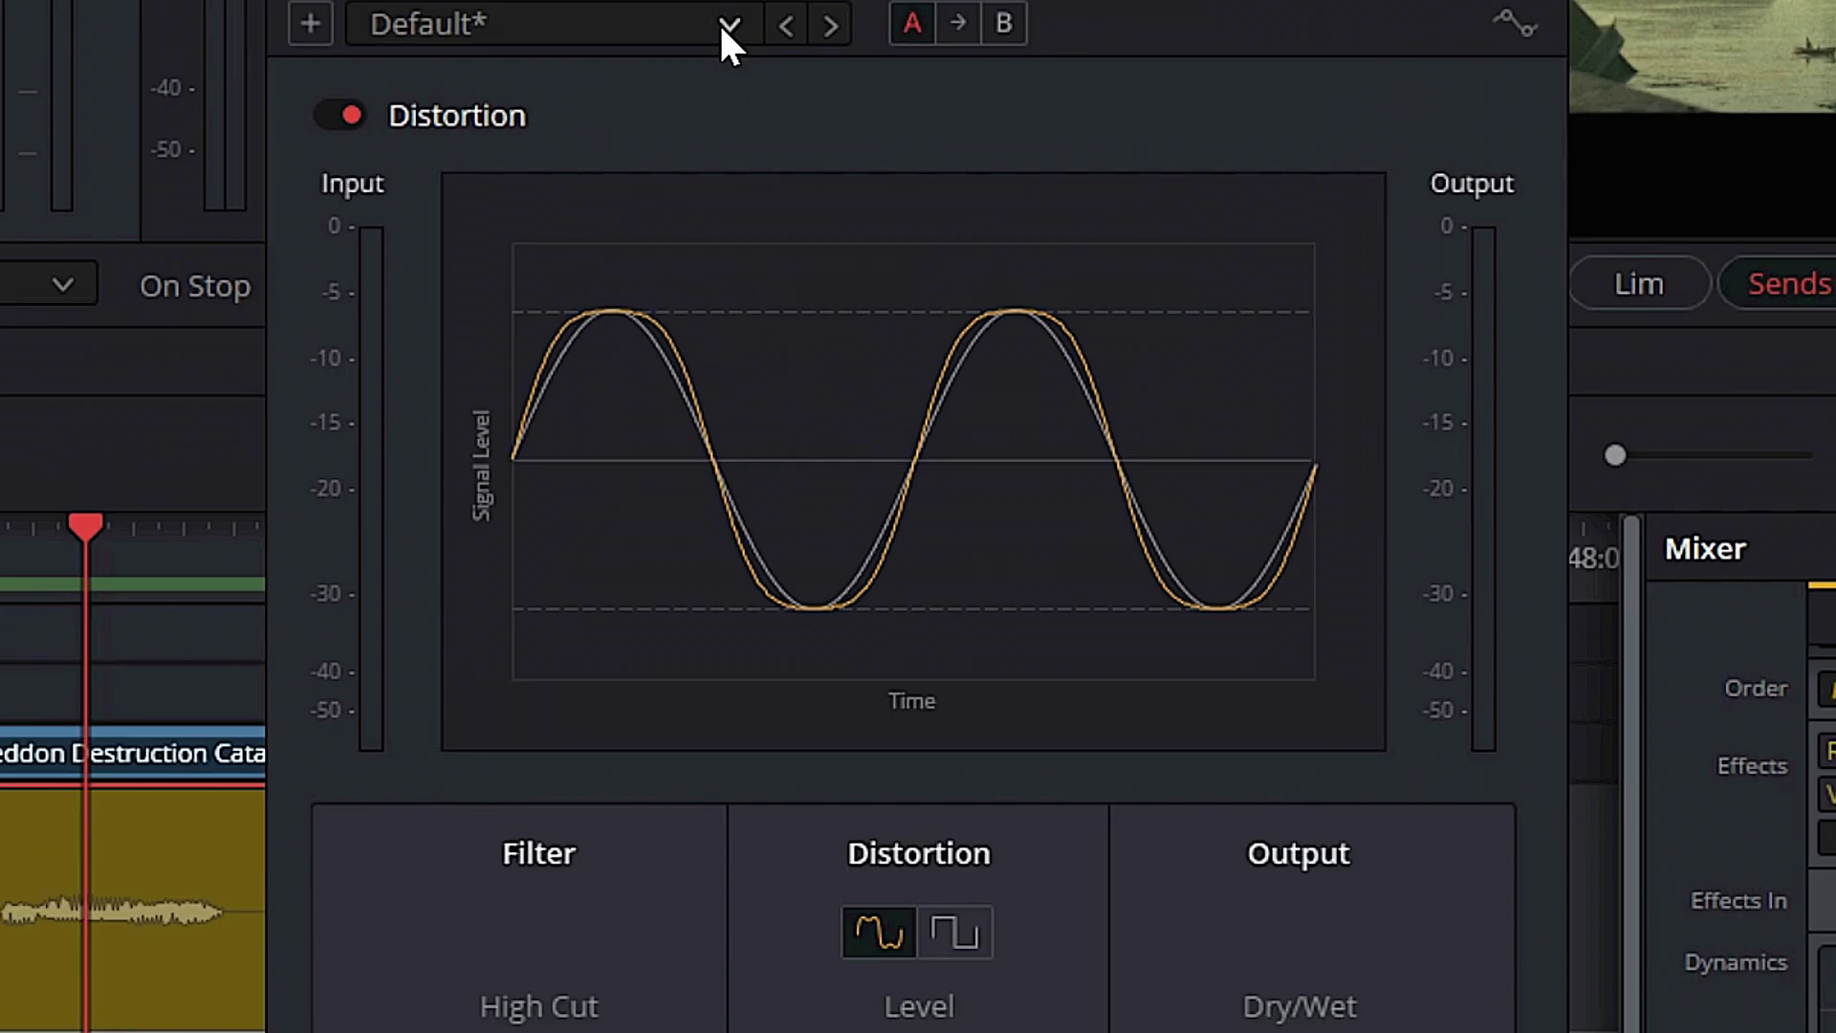
click(801, 60)
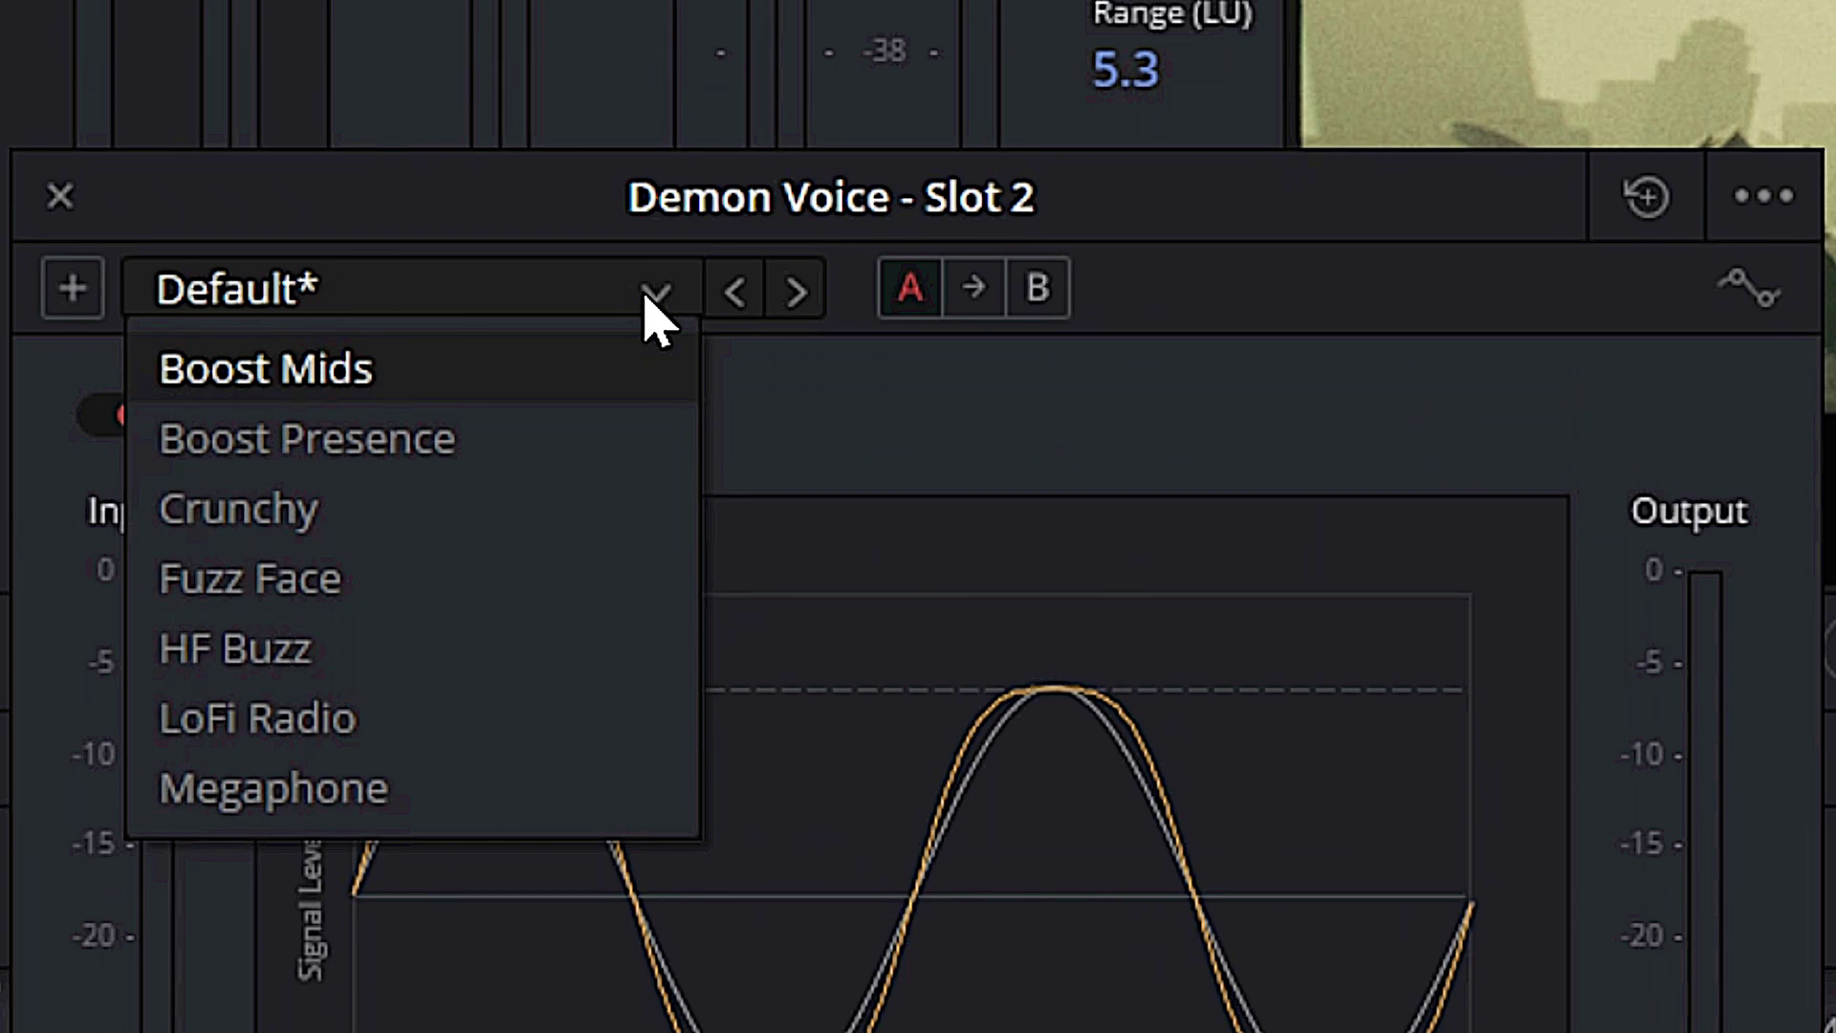
click(273, 521)
click(61, 199)
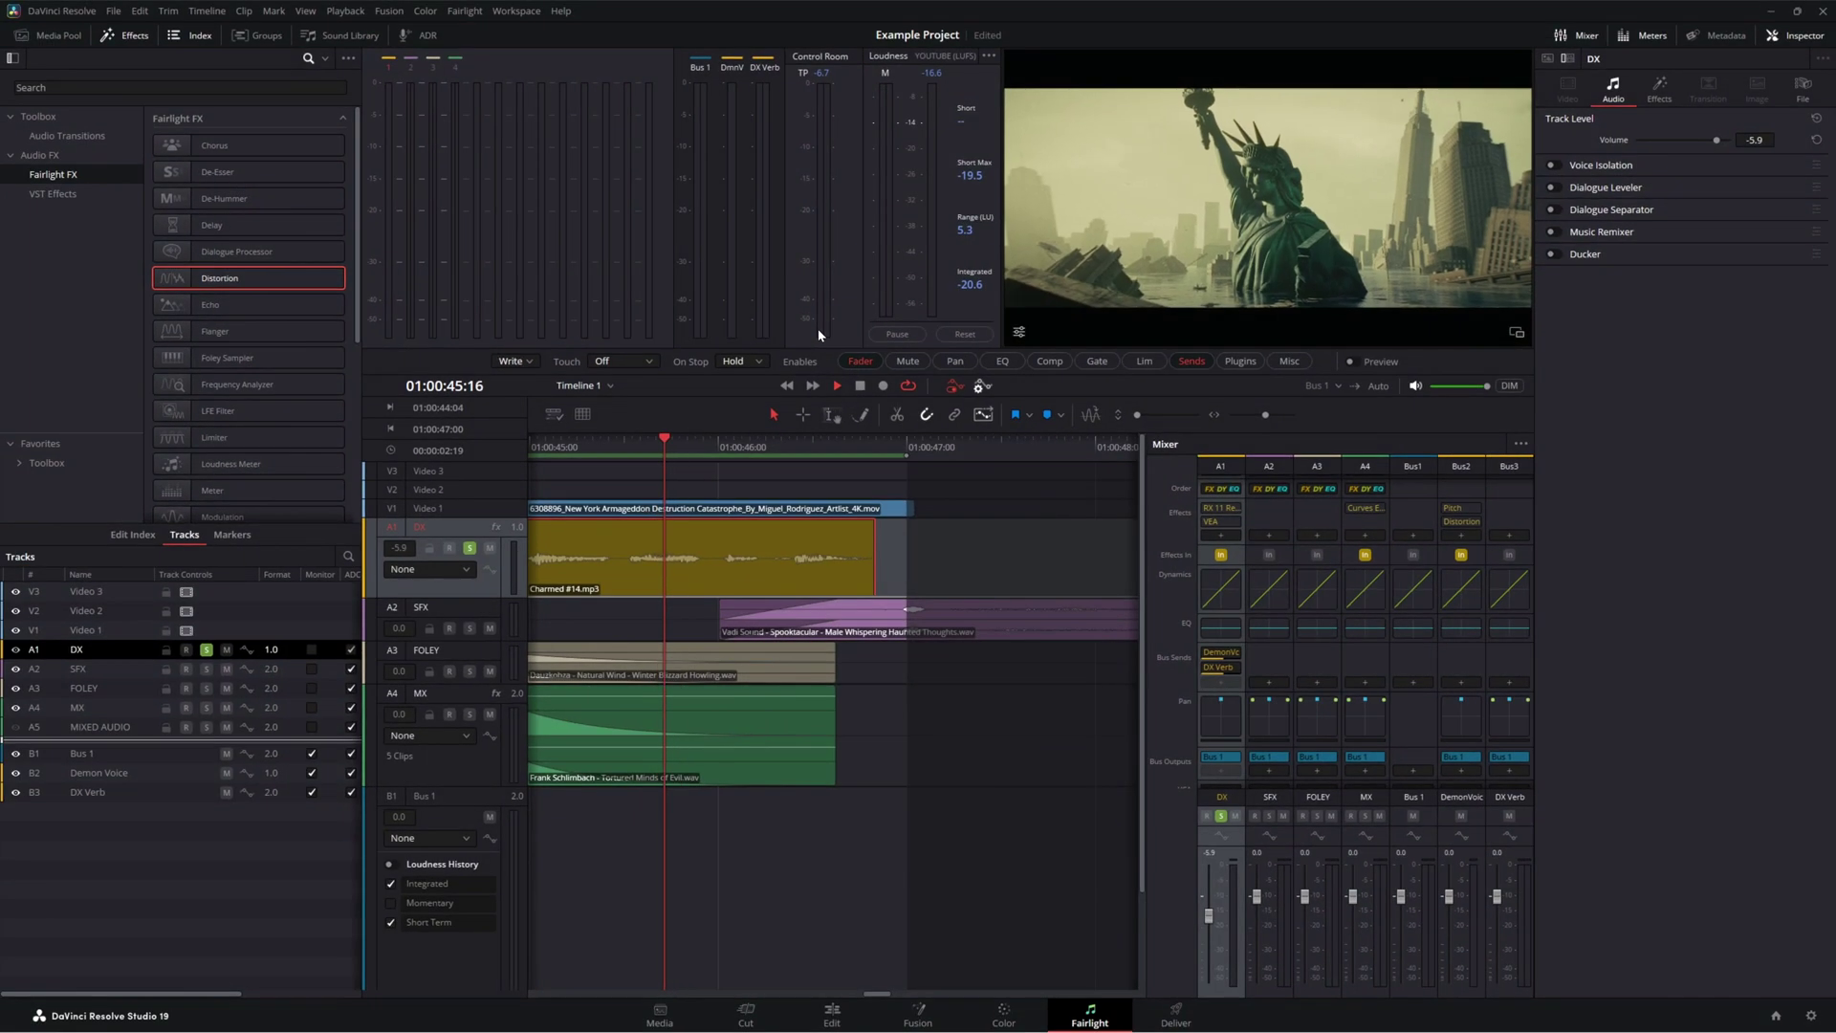
key(space)
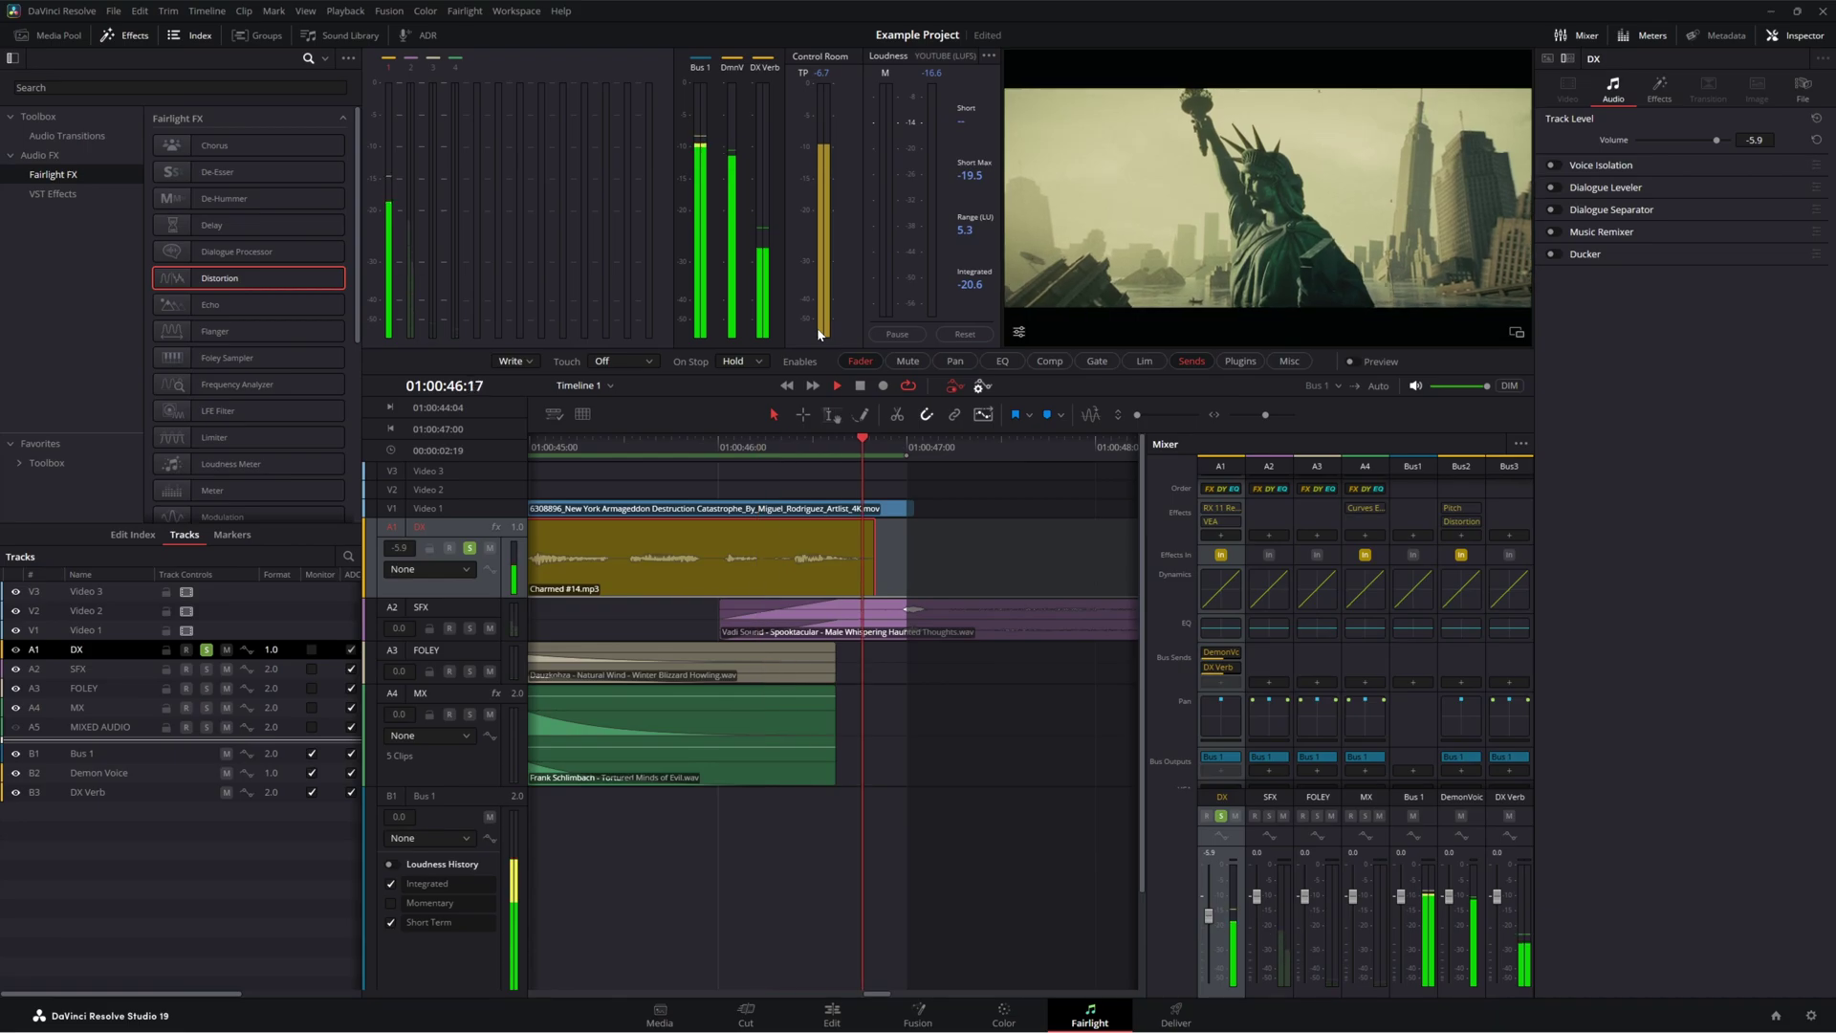
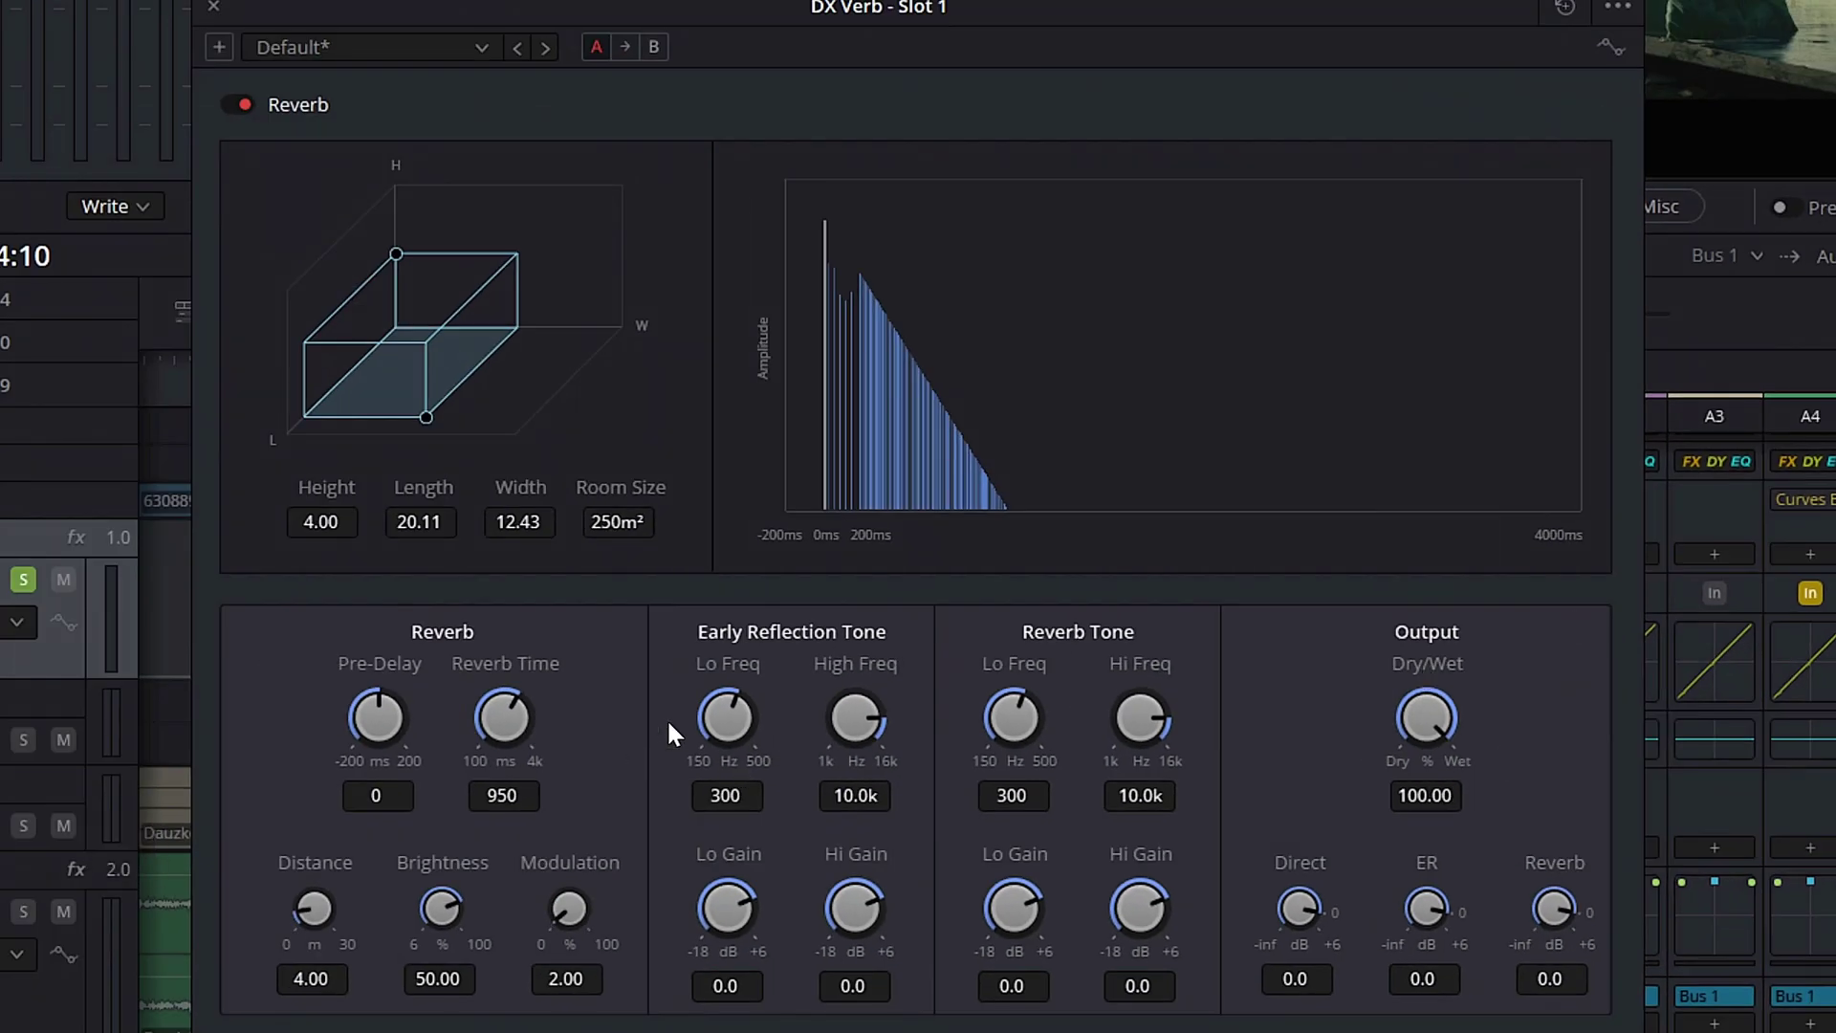
Enlarge the DX Verb reverb's room to its full height, length and width, and apply the Cathedral preset.
drag(396, 255, 398, 184)
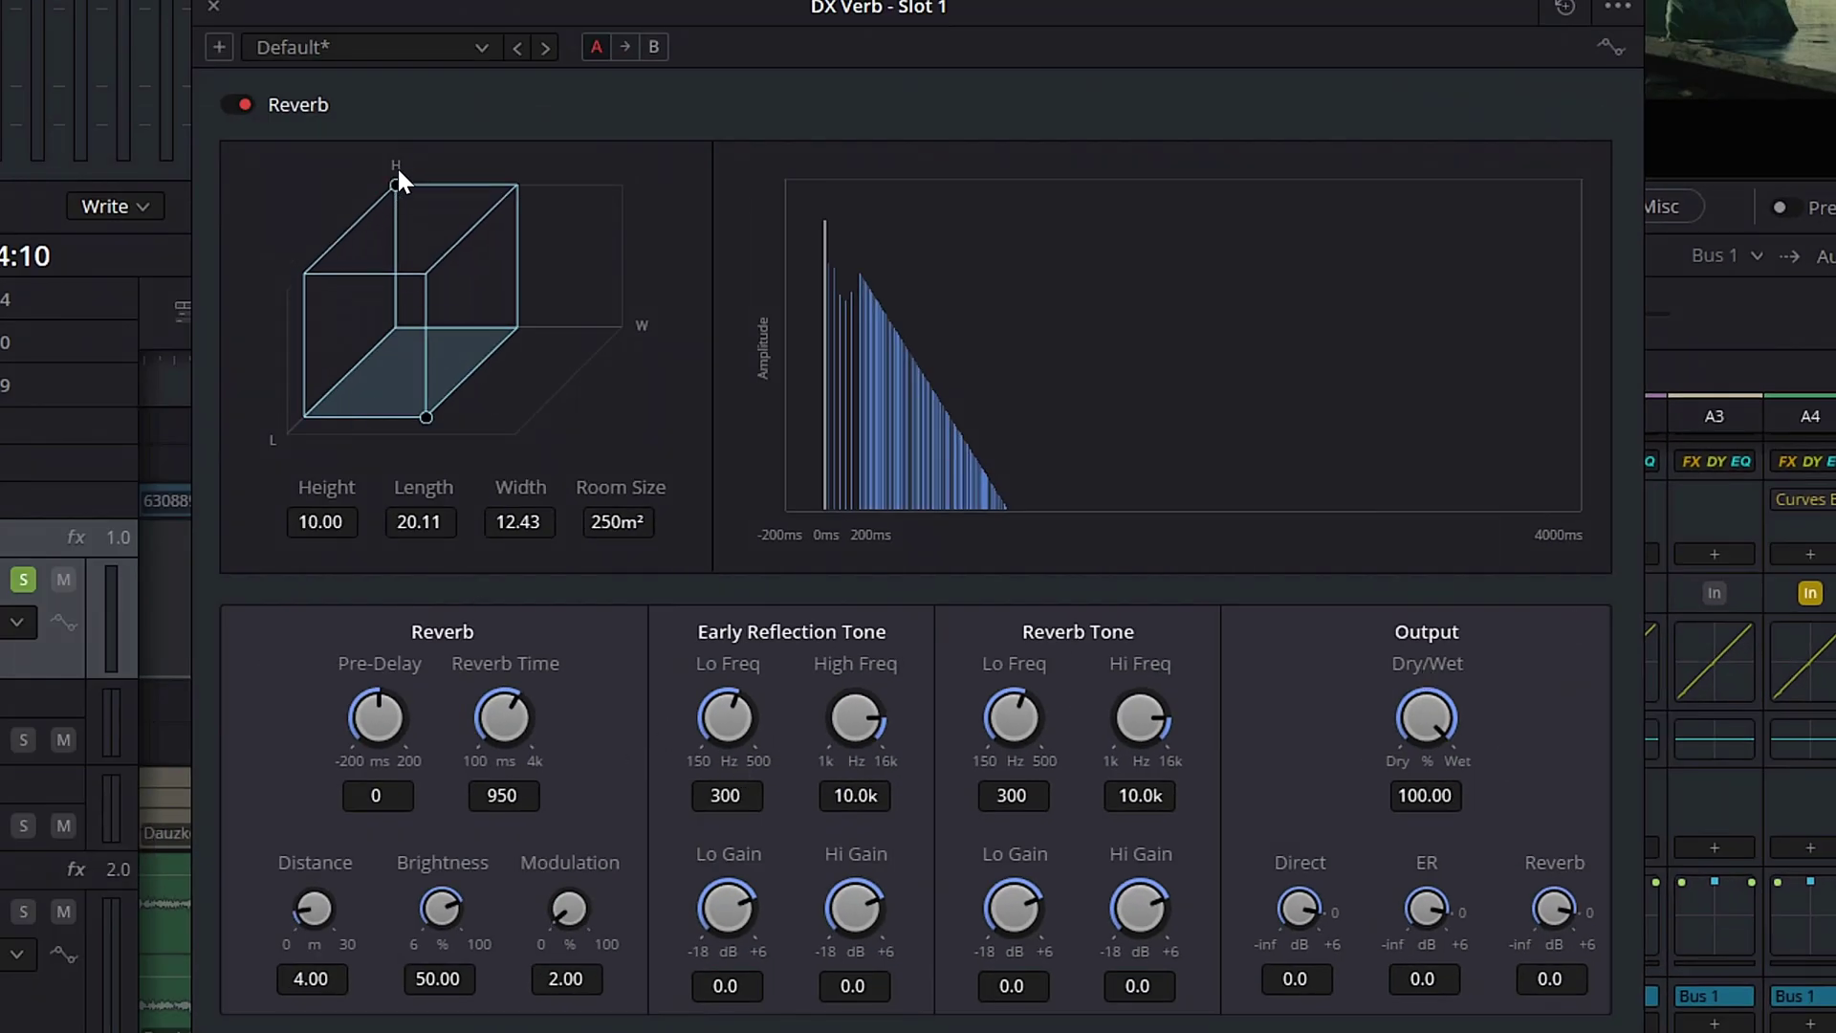
drag(434, 413, 650, 449)
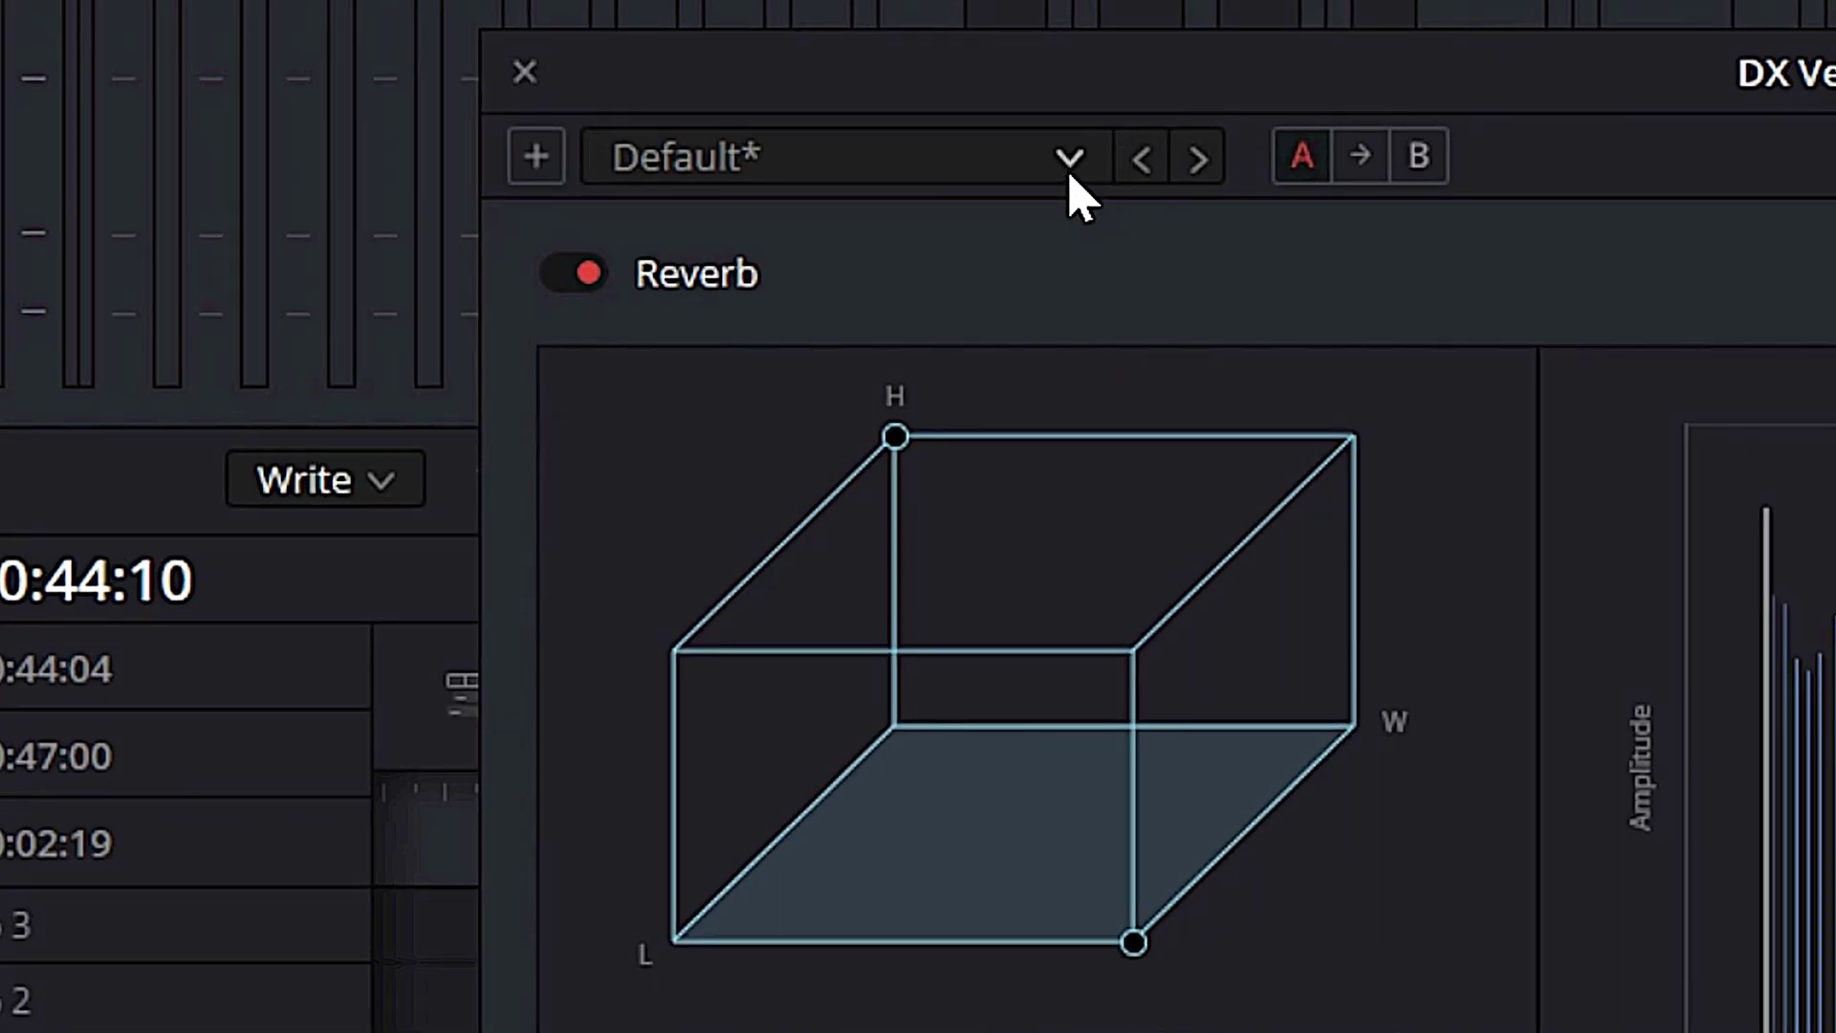
click(1071, 160)
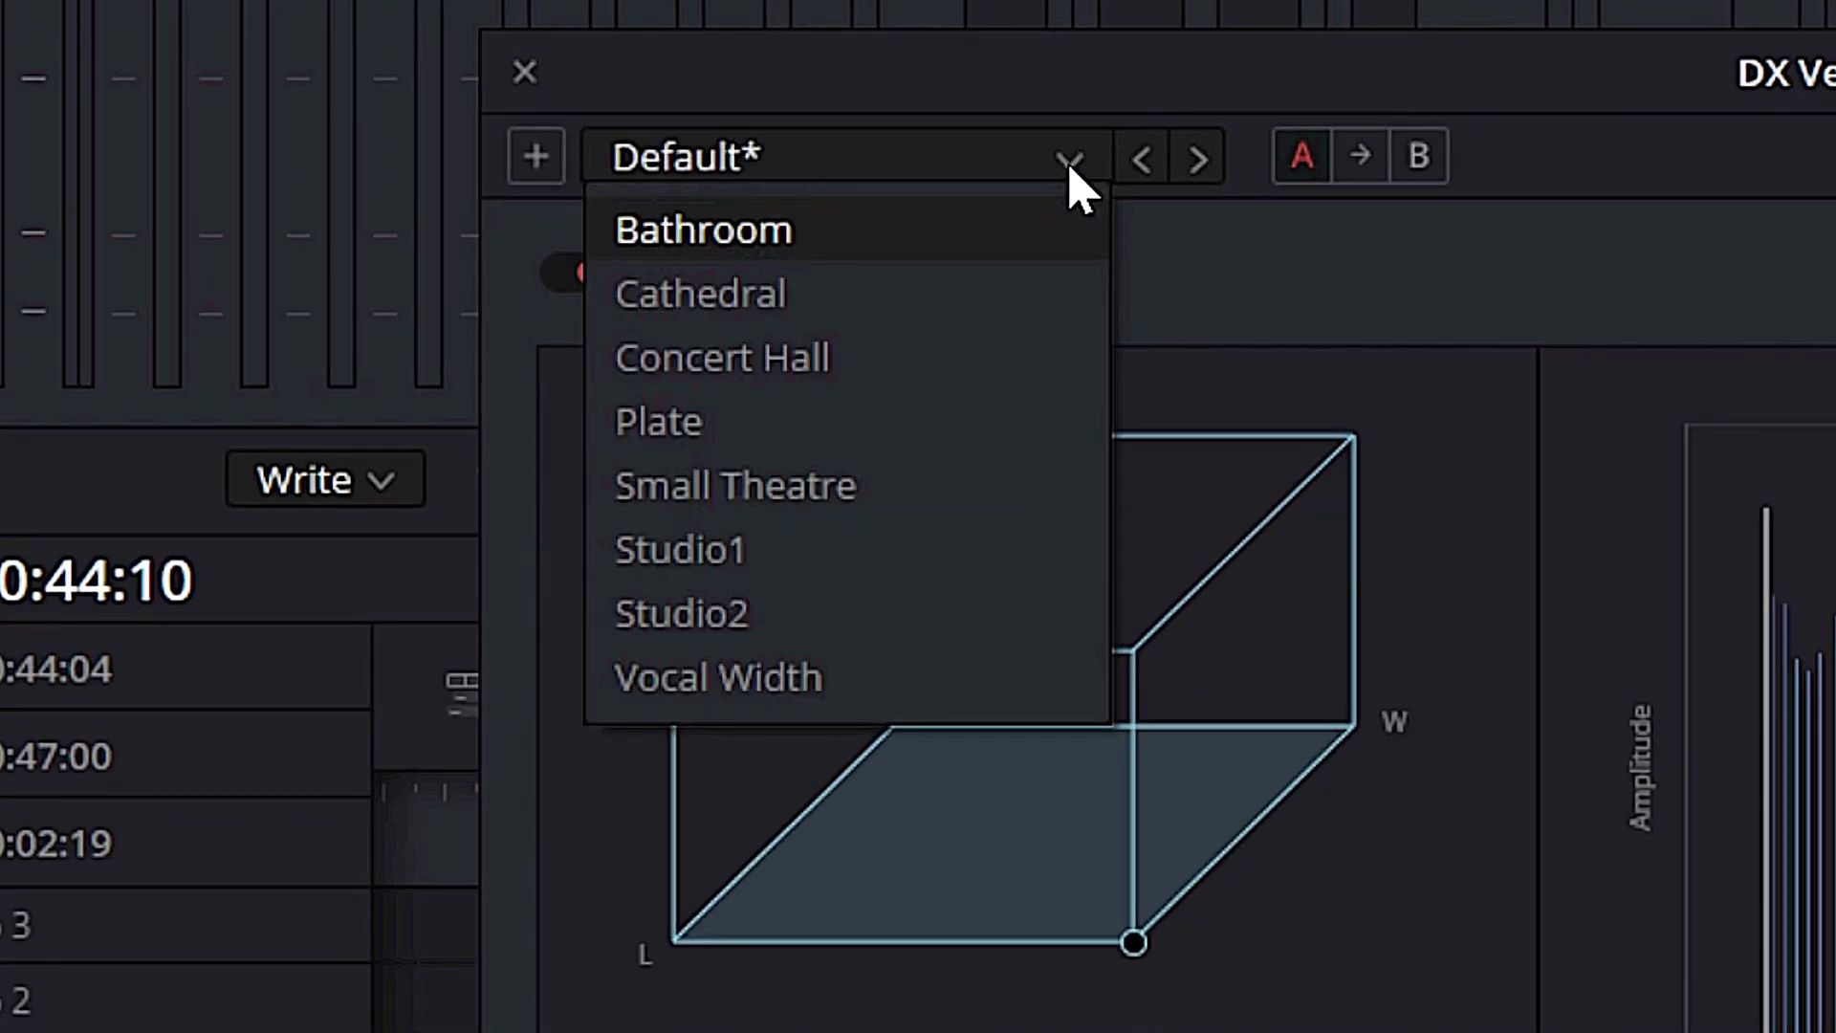
click(780, 308)
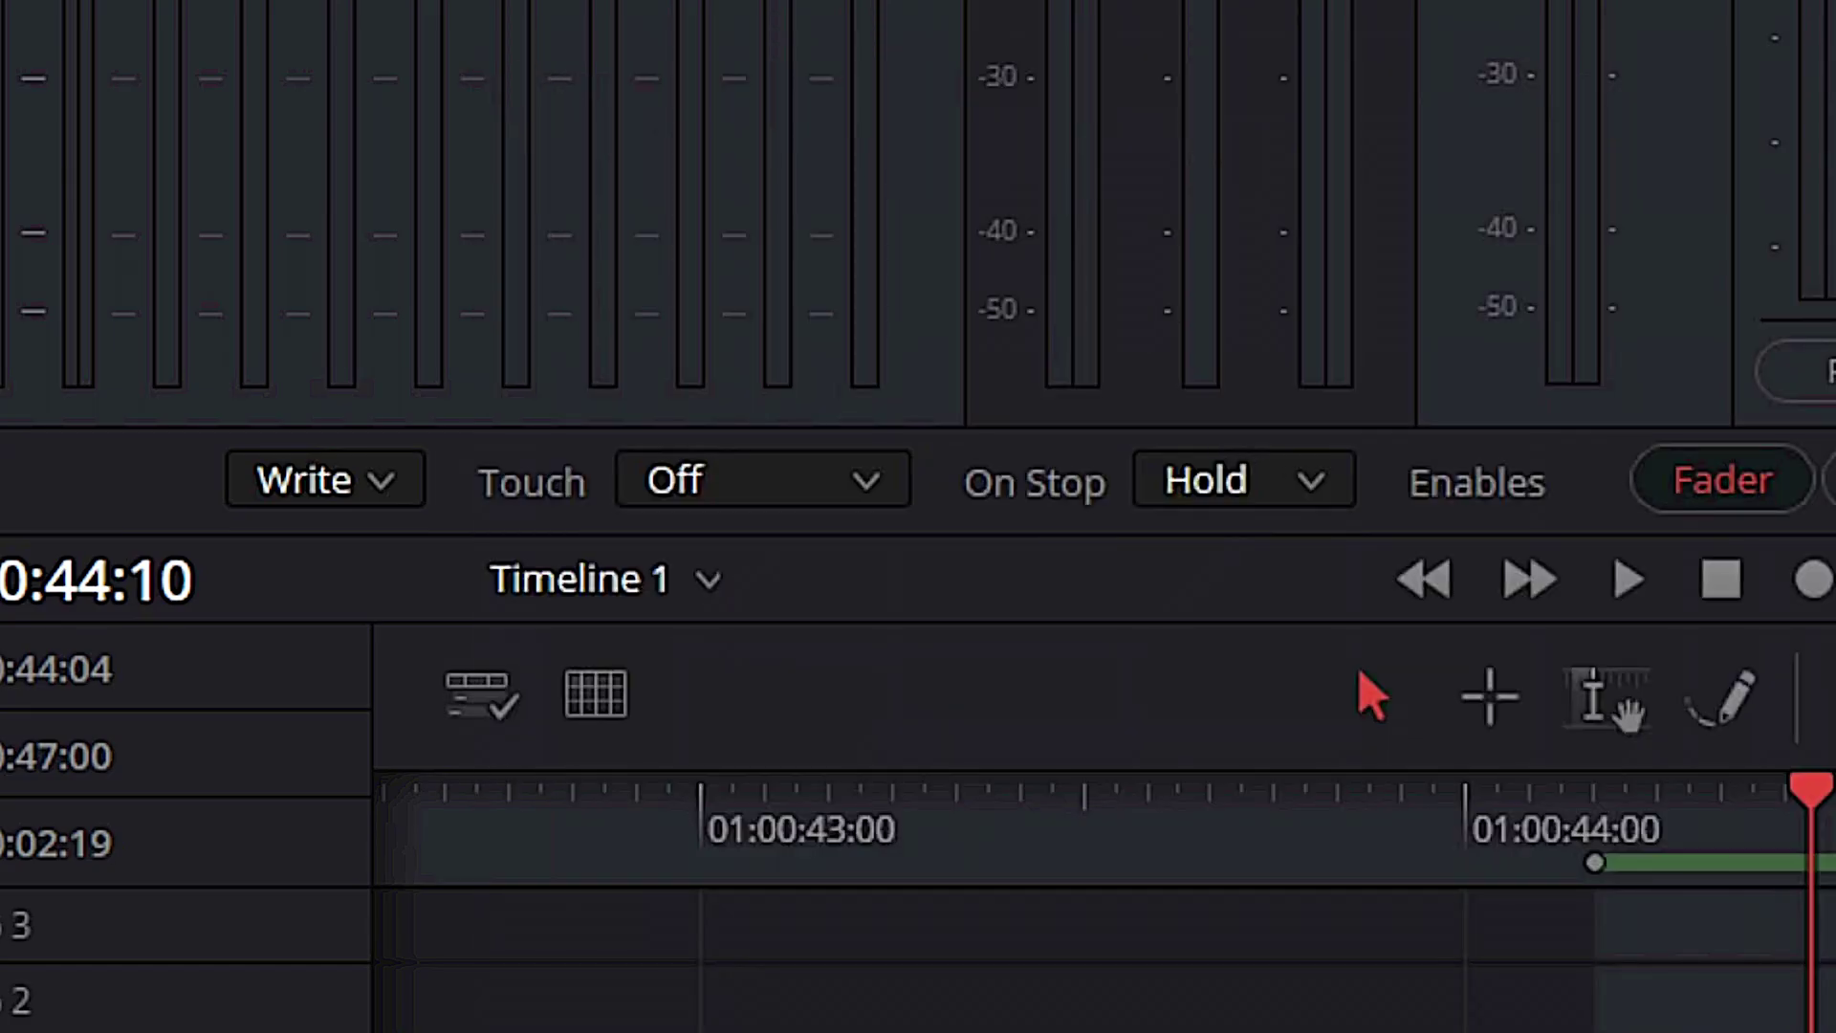
Play the loop range from its start to listen to the dialogue with the reverb.
click(1448, 841)
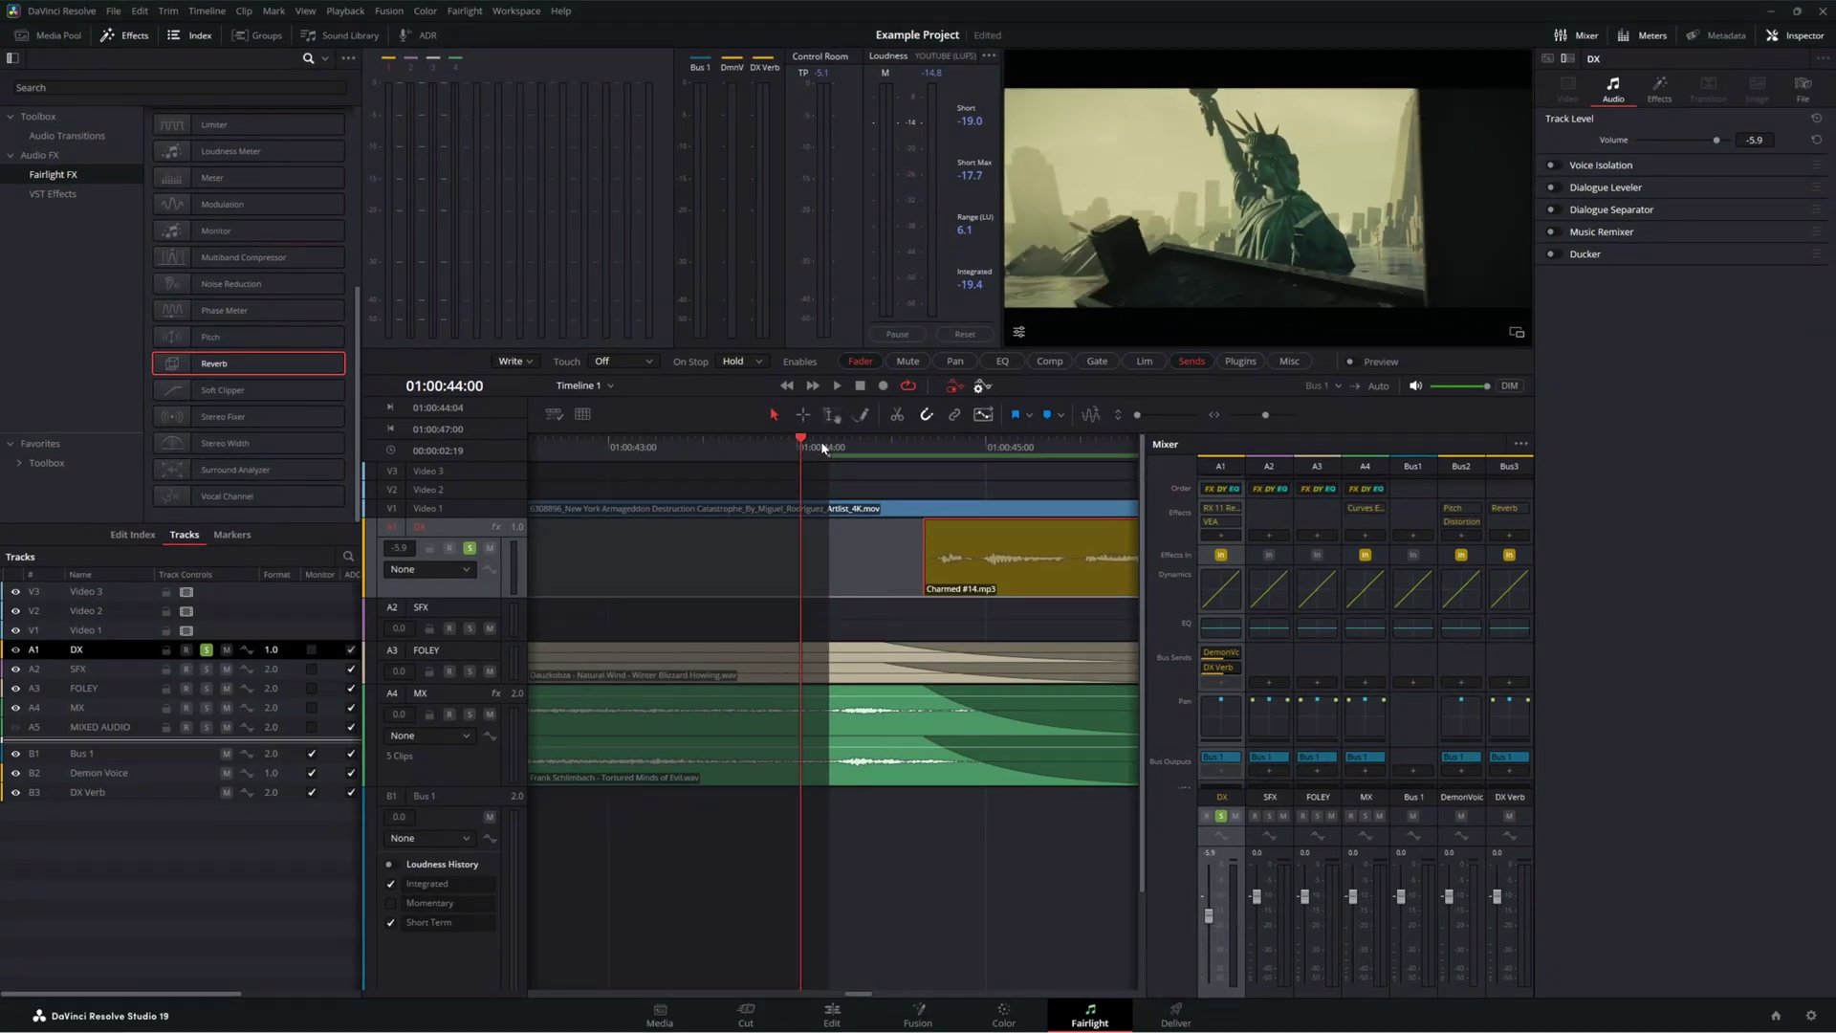
click(828, 447)
key(space)
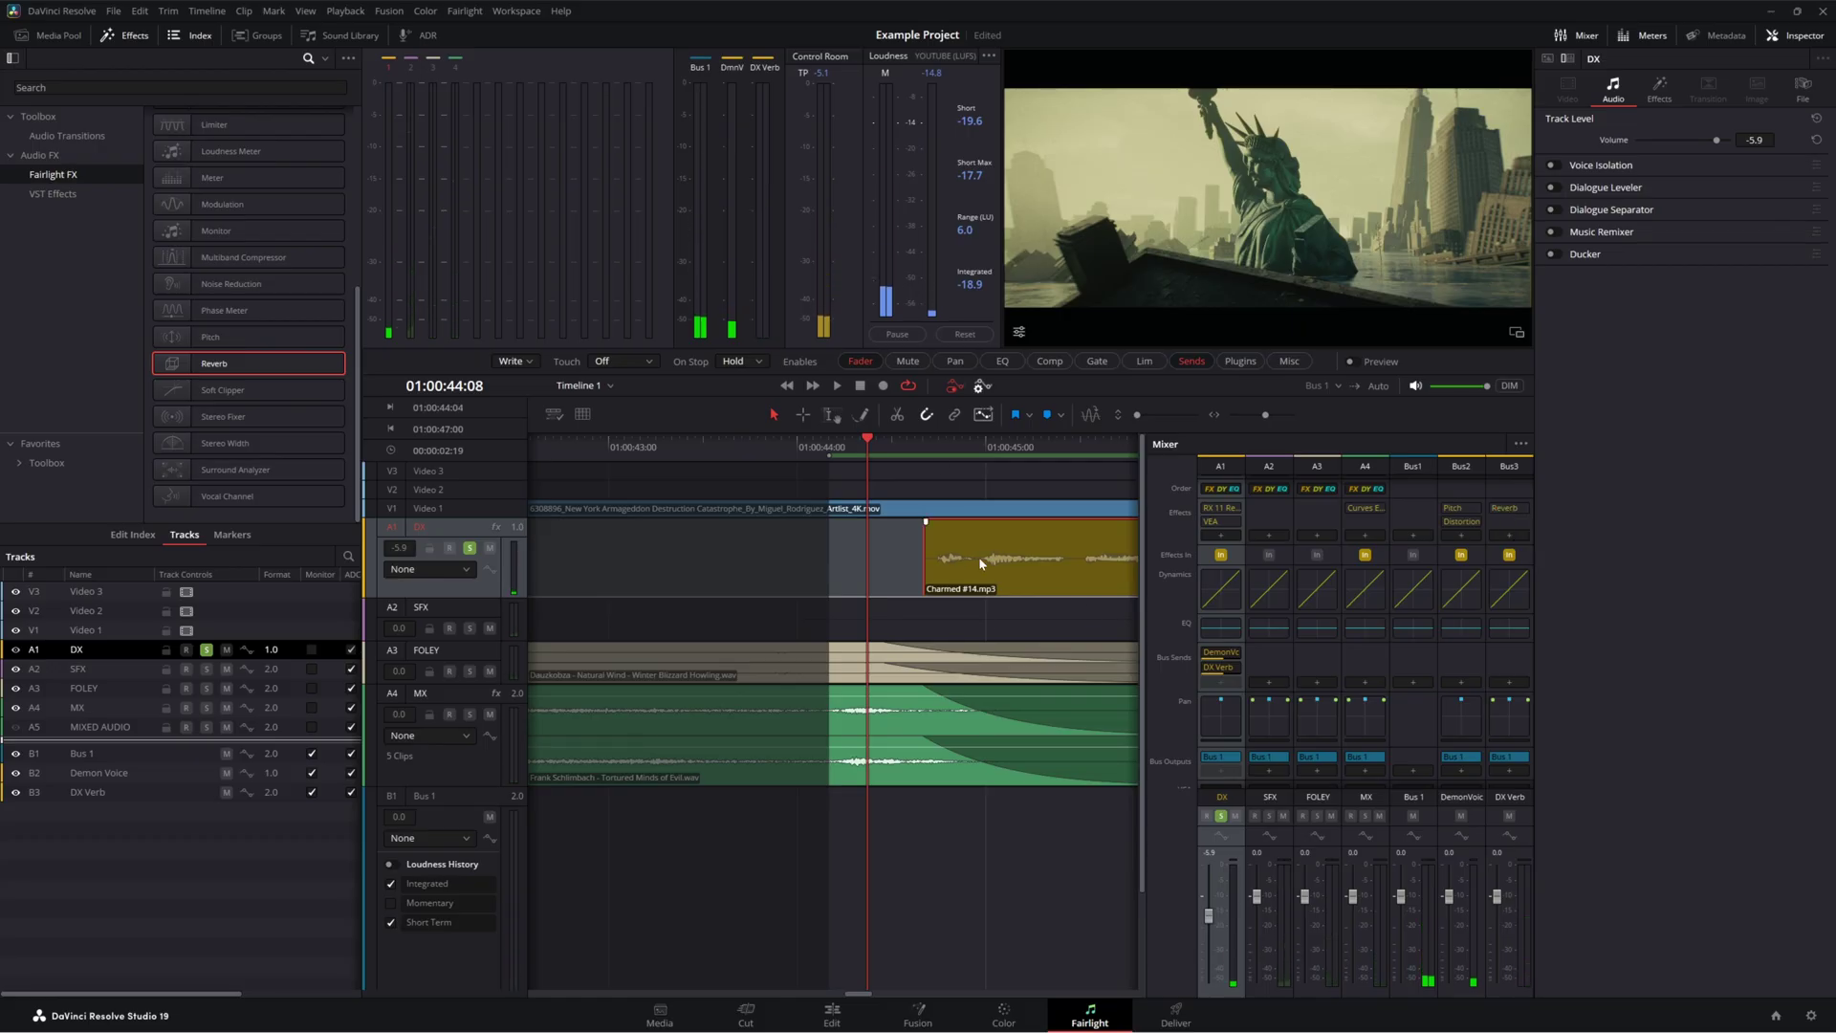
Reduce the DX Verb reverb's Dry/Wet mix to 64 and close its settings.
click(1511, 509)
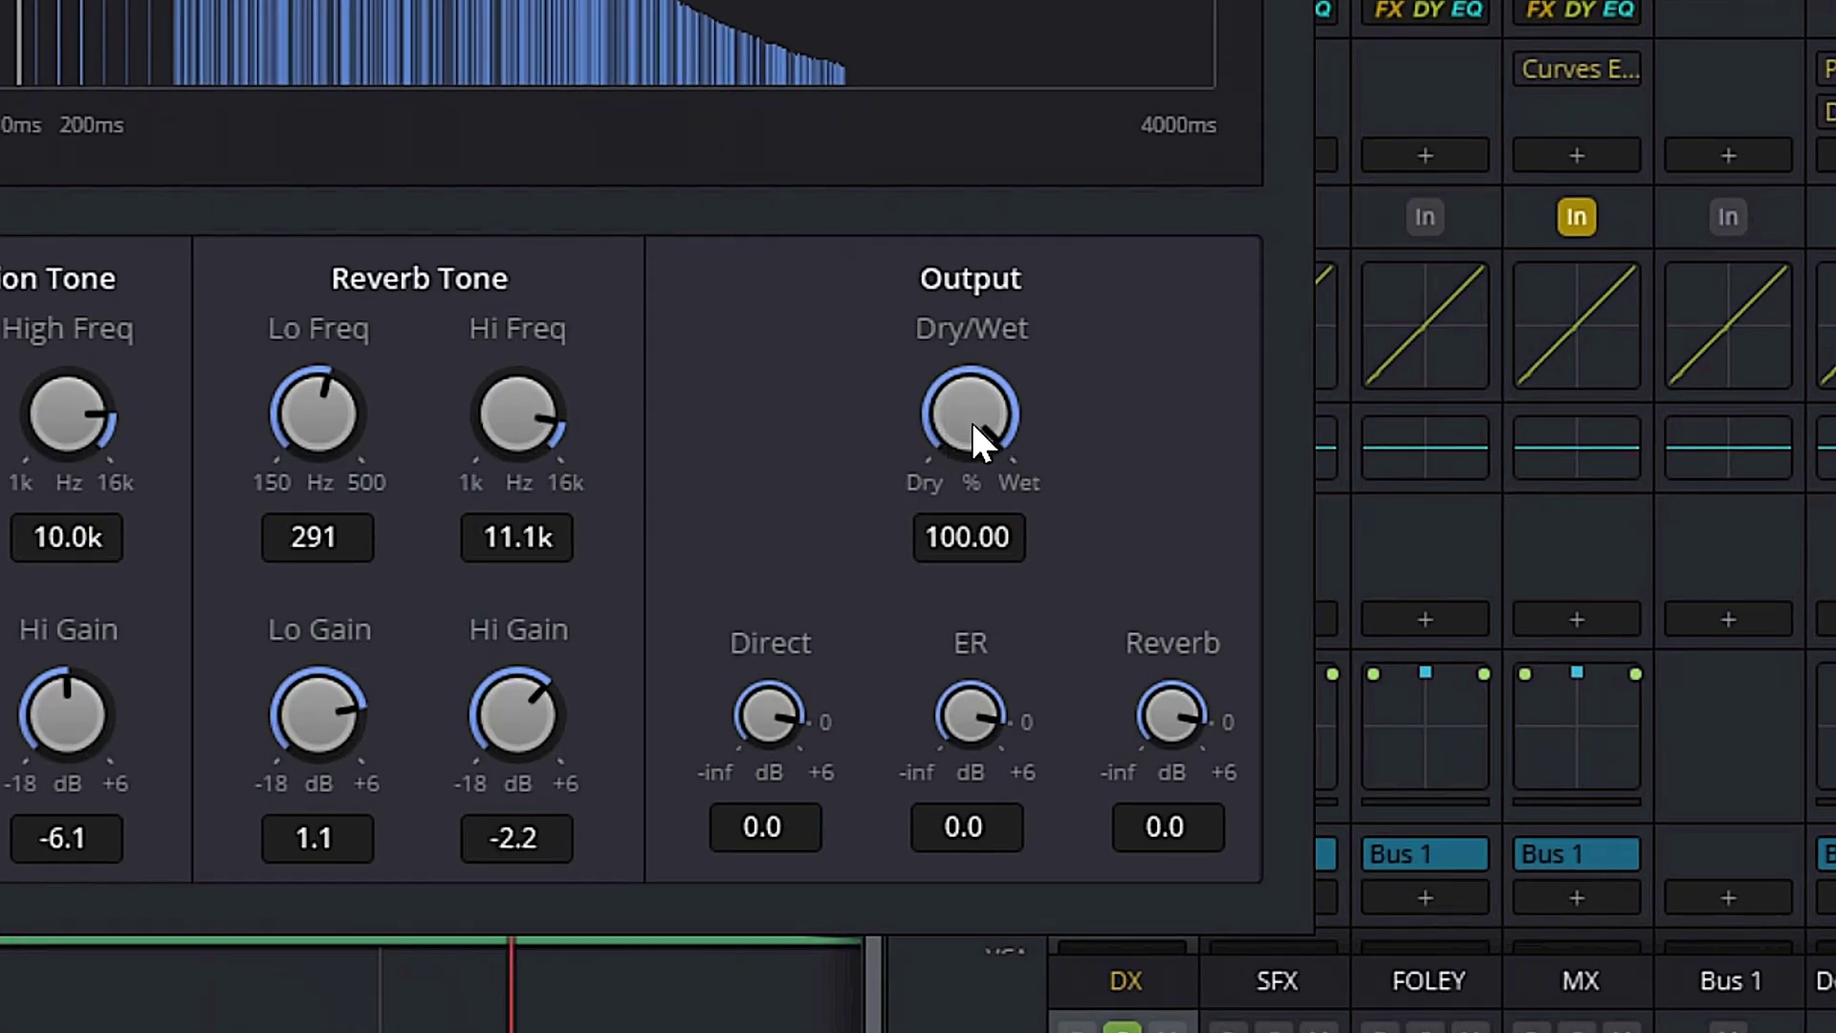
drag(971, 419, 647, 423)
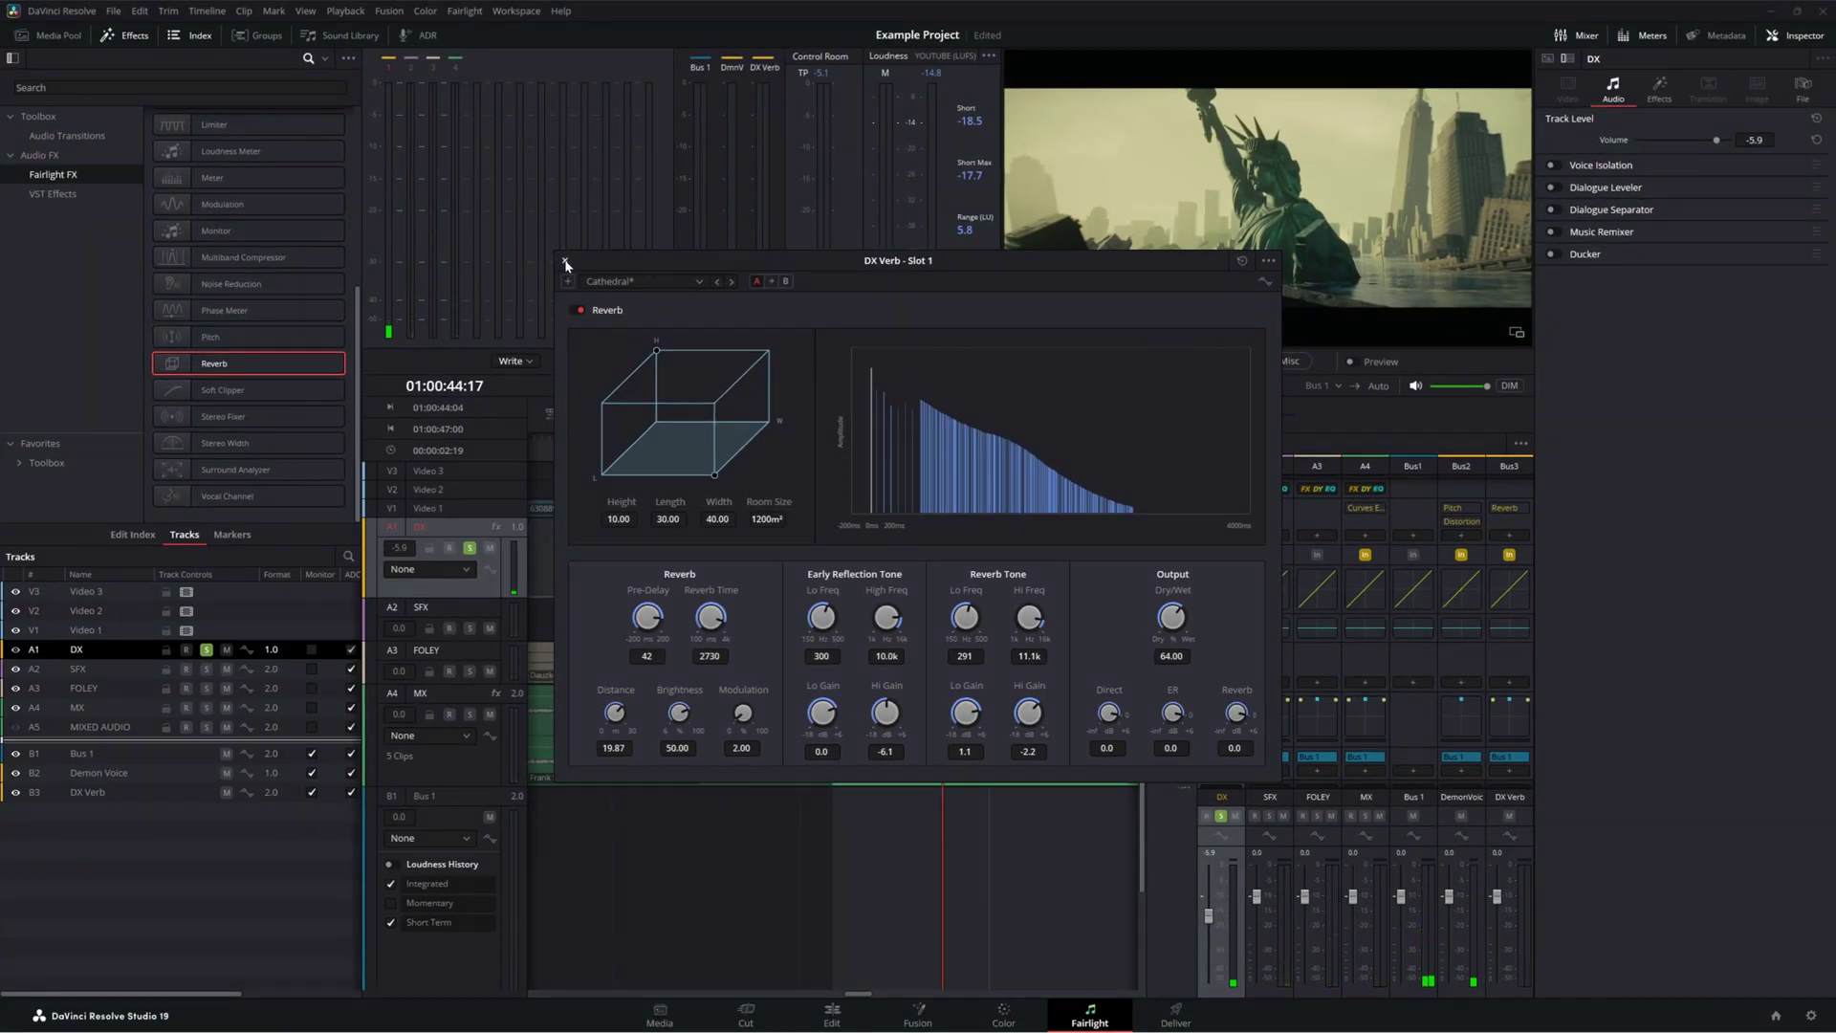
click(565, 261)
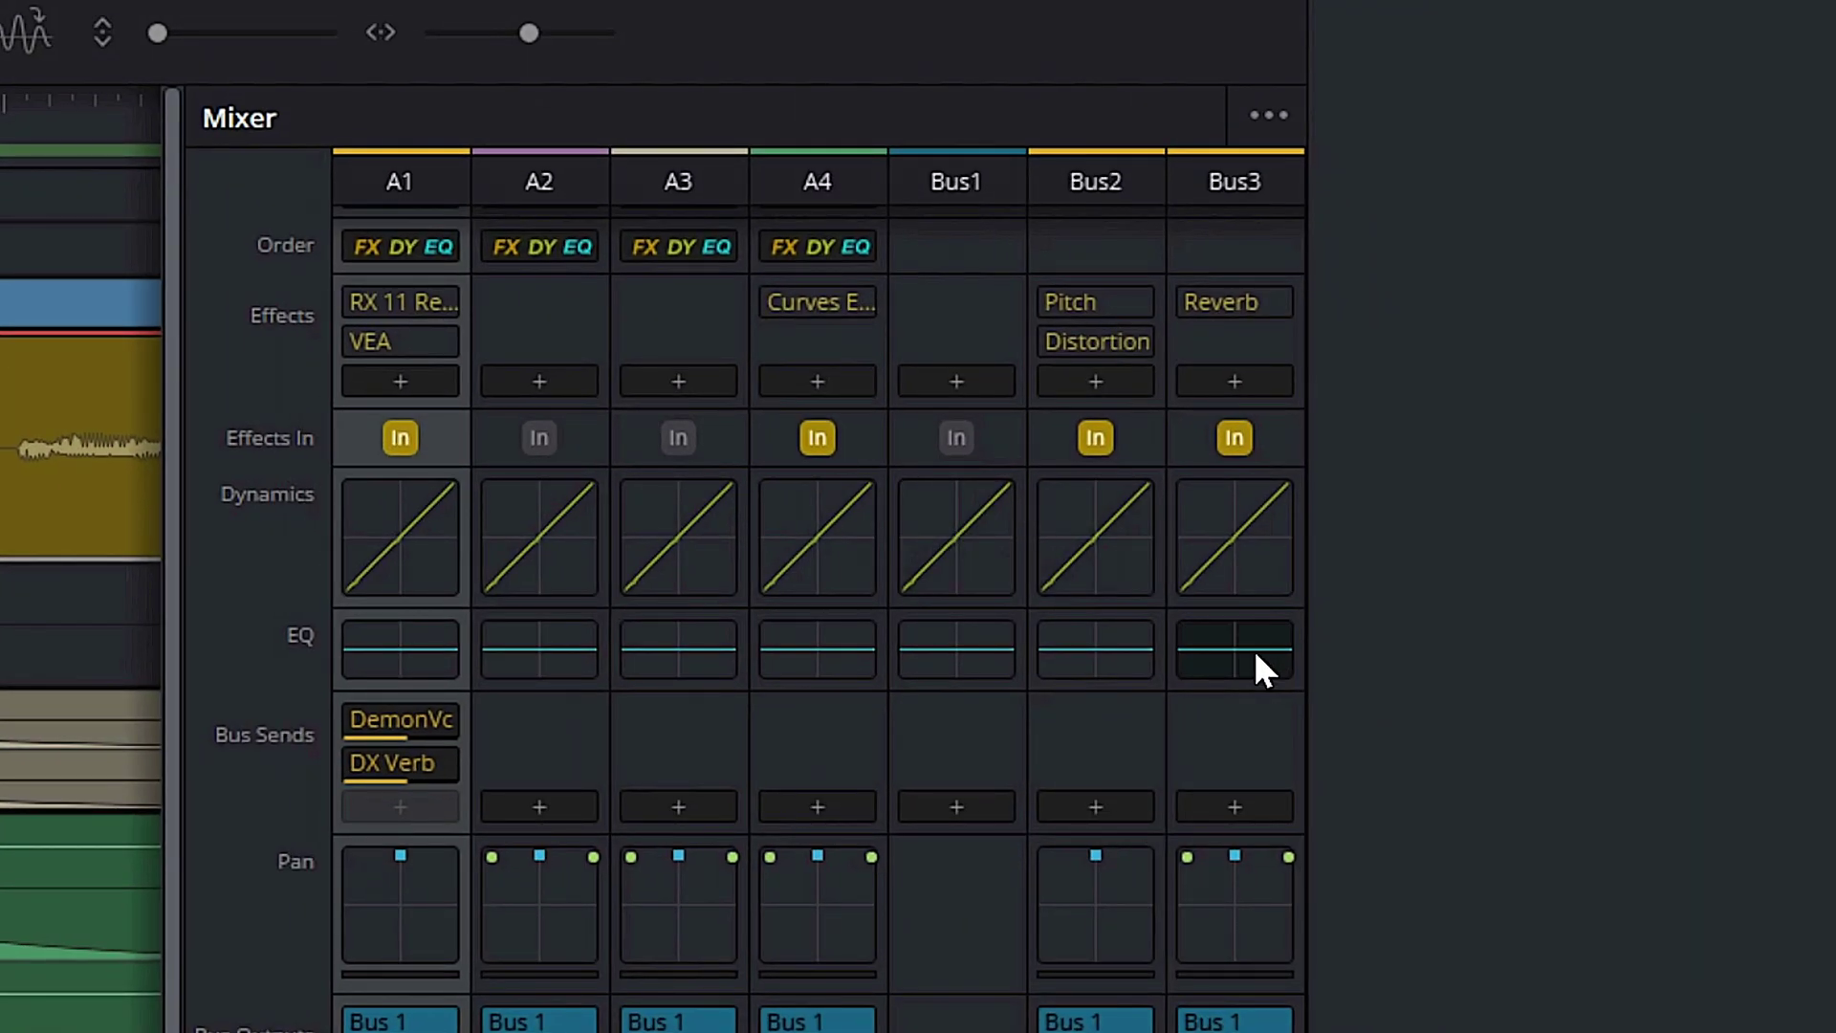
In the DX Verb bus equalizer, enable Bands 1 and 6 at 226 Hz and 2.2 kHz, and turn off Bands 2 to 5.
click(1254, 650)
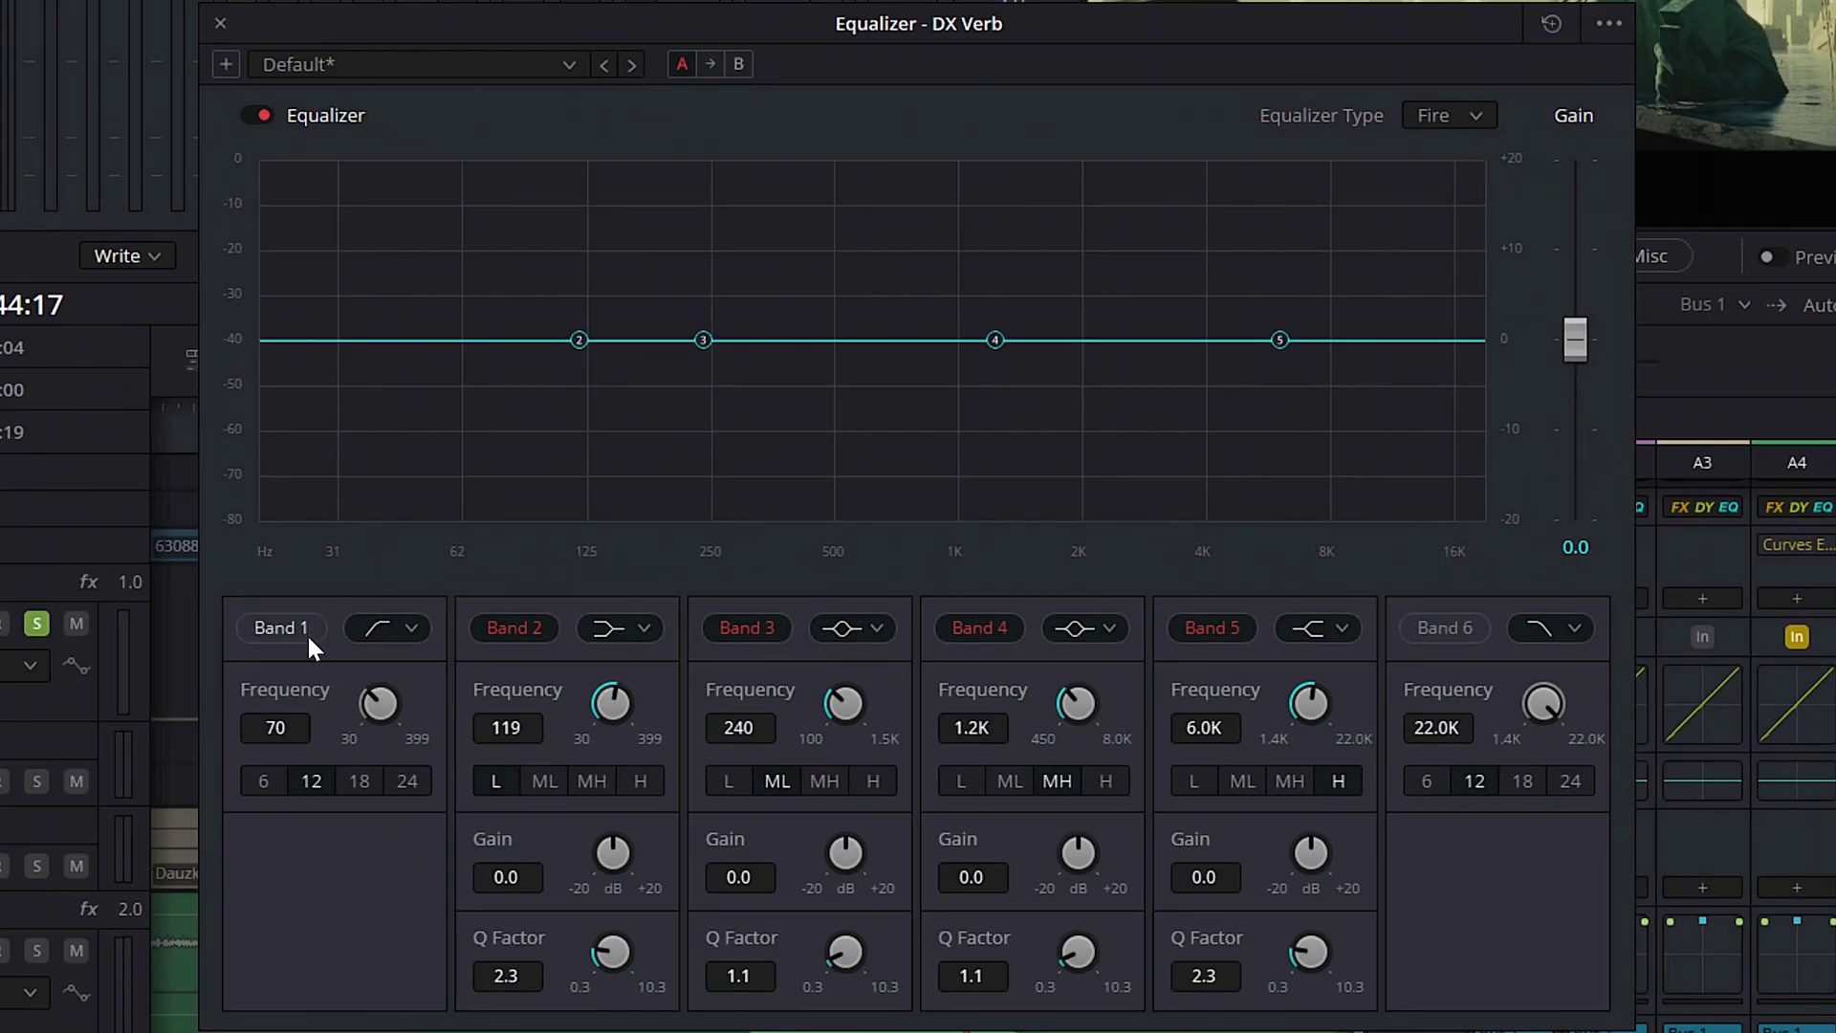
click(274, 631)
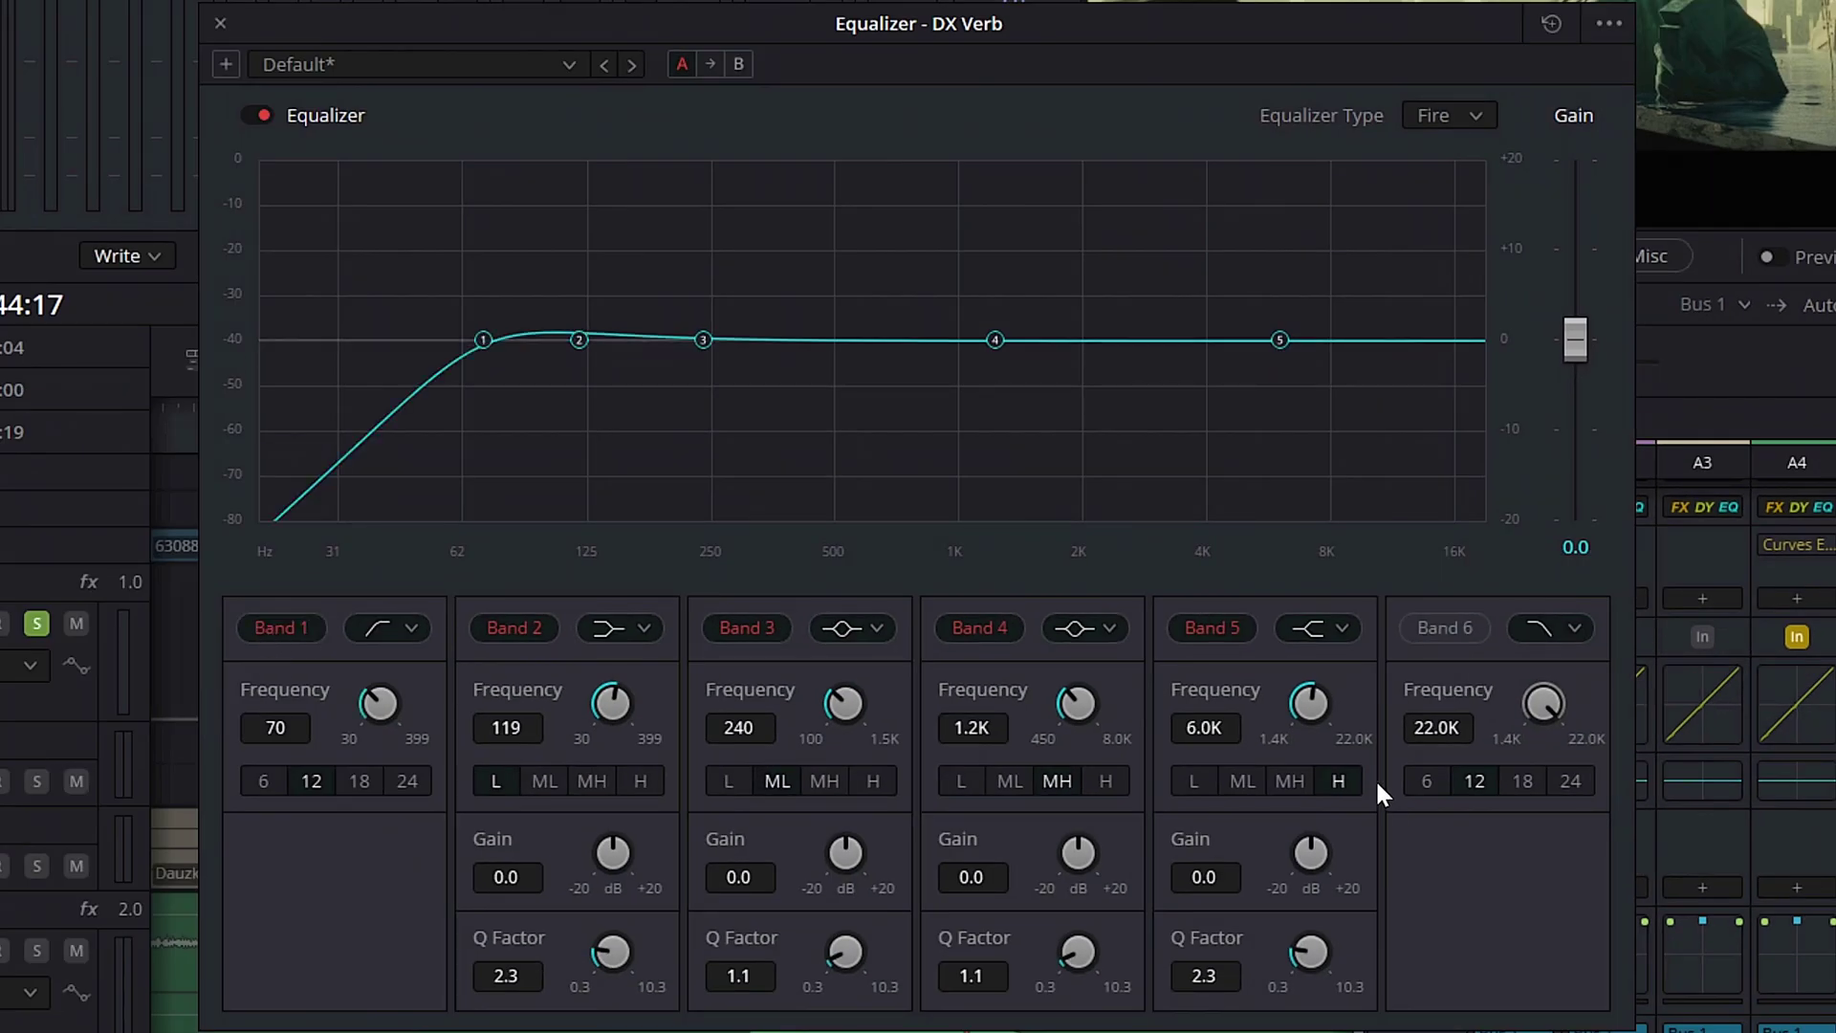
click(1461, 626)
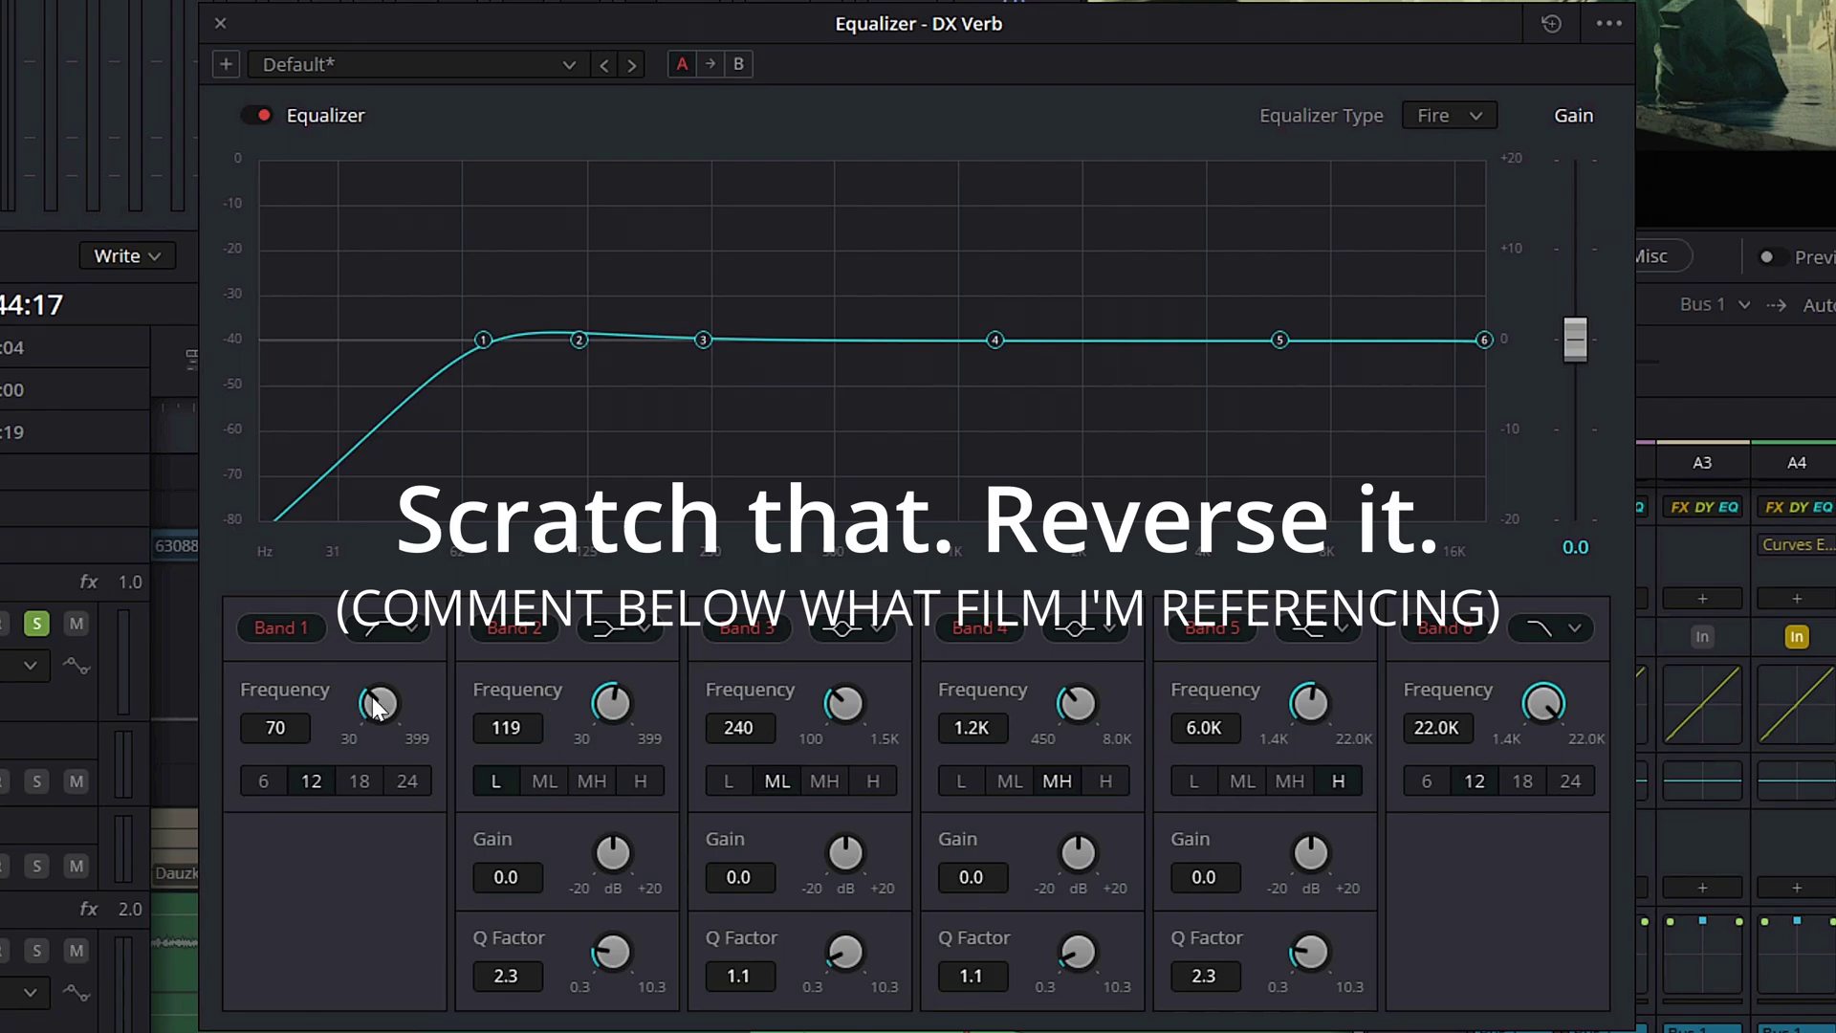
drag(371, 697, 627, 693)
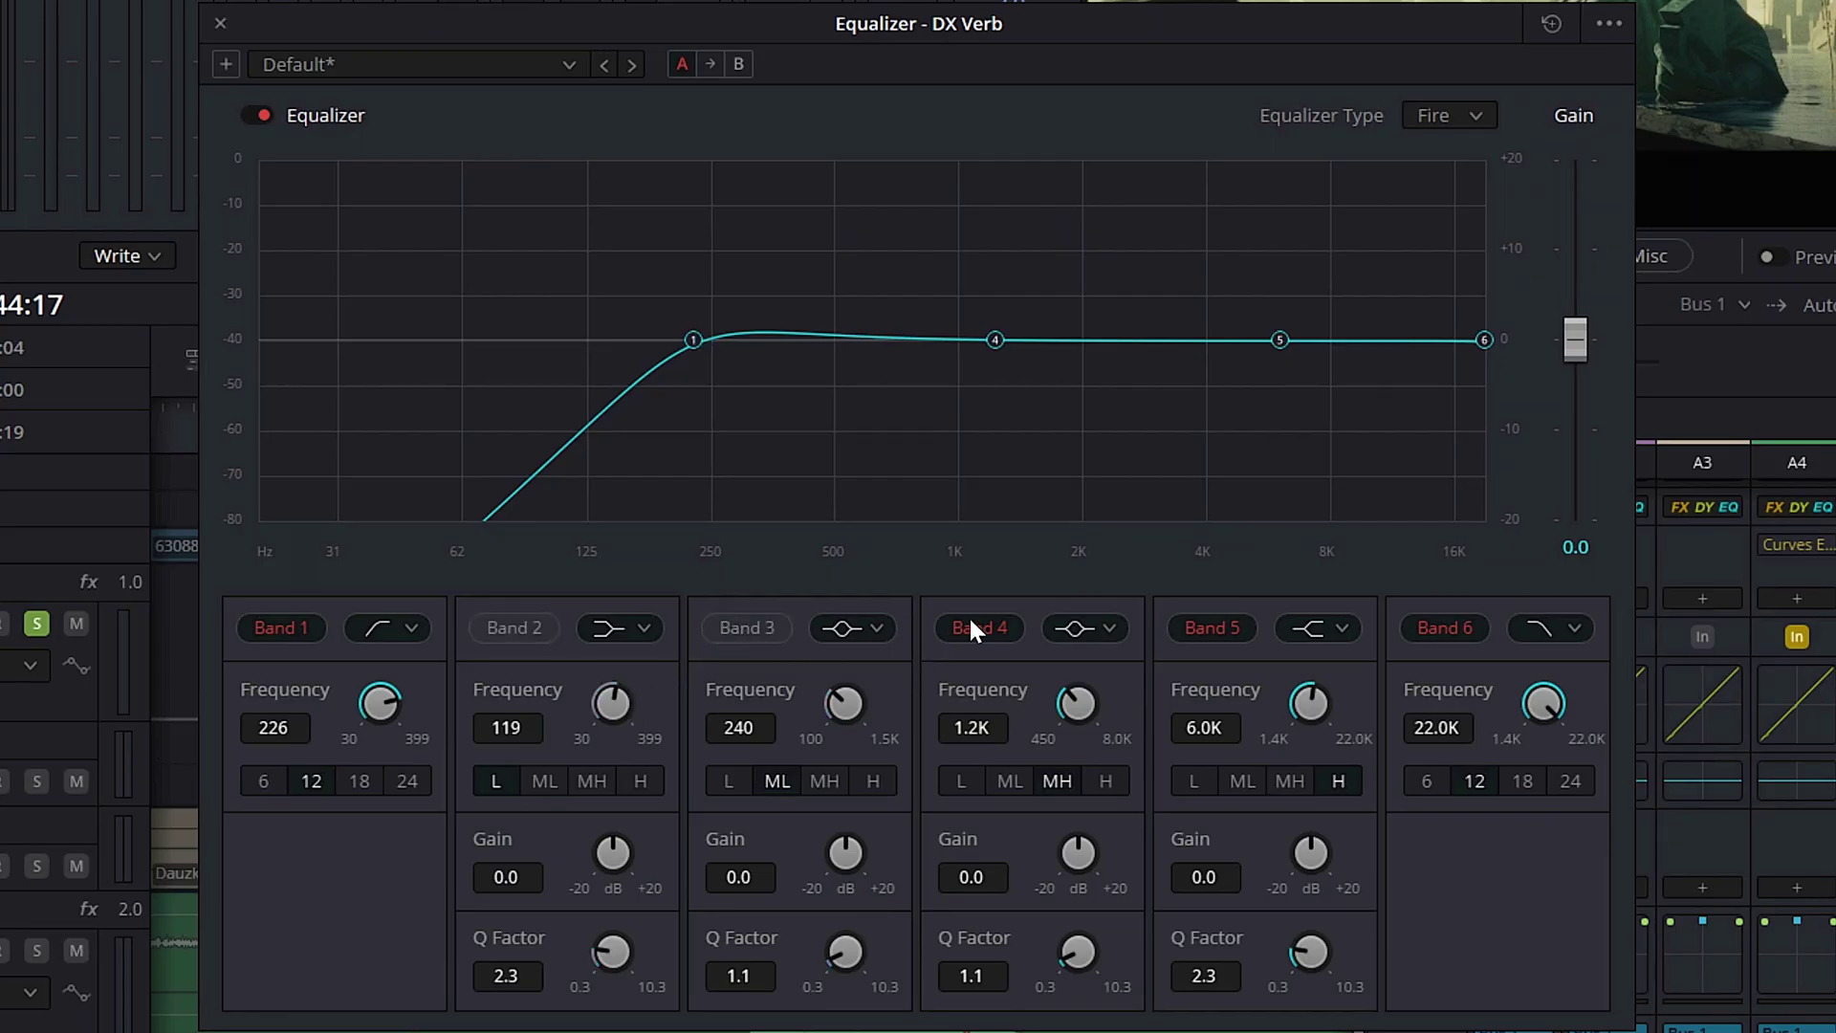
click(1211, 629)
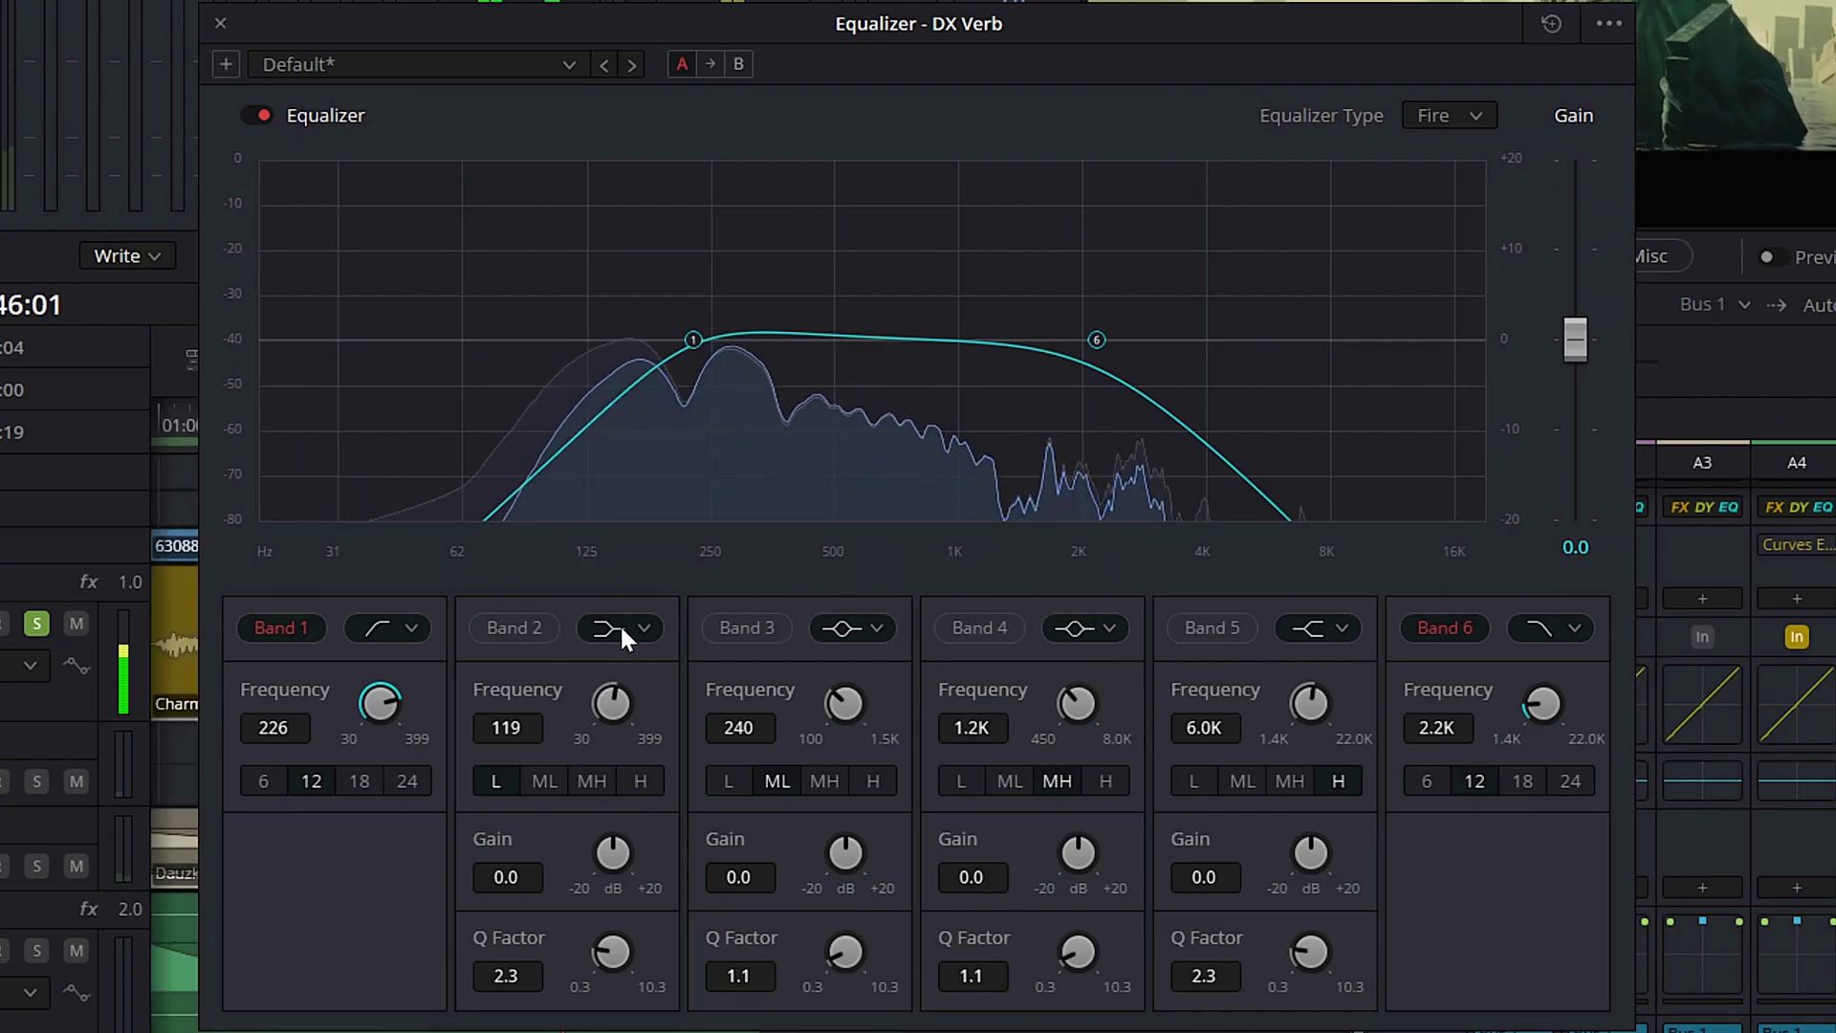
Set the DX Verb equalizer's Band 1 to 347 Hz and Band 6 to 2.0 kHz during playback, and close the equalizer.
drag(380, 703, 467, 704)
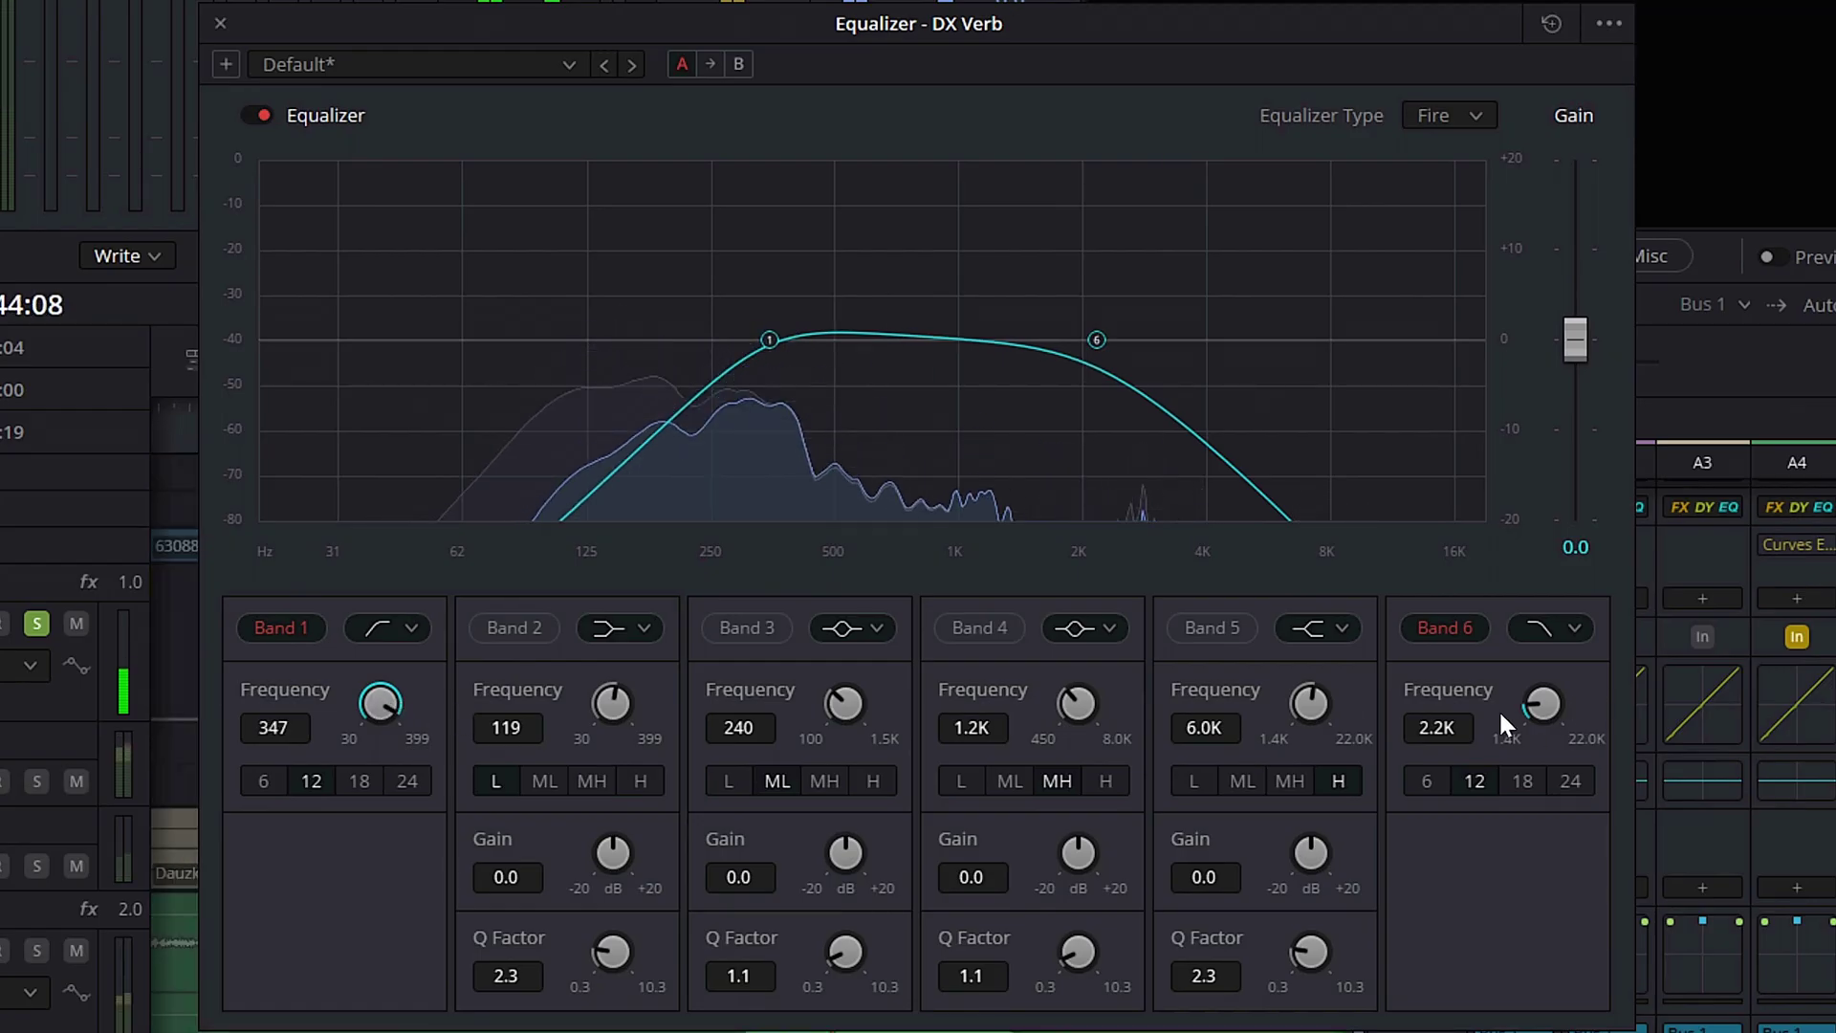
drag(1555, 703, 1542, 707)
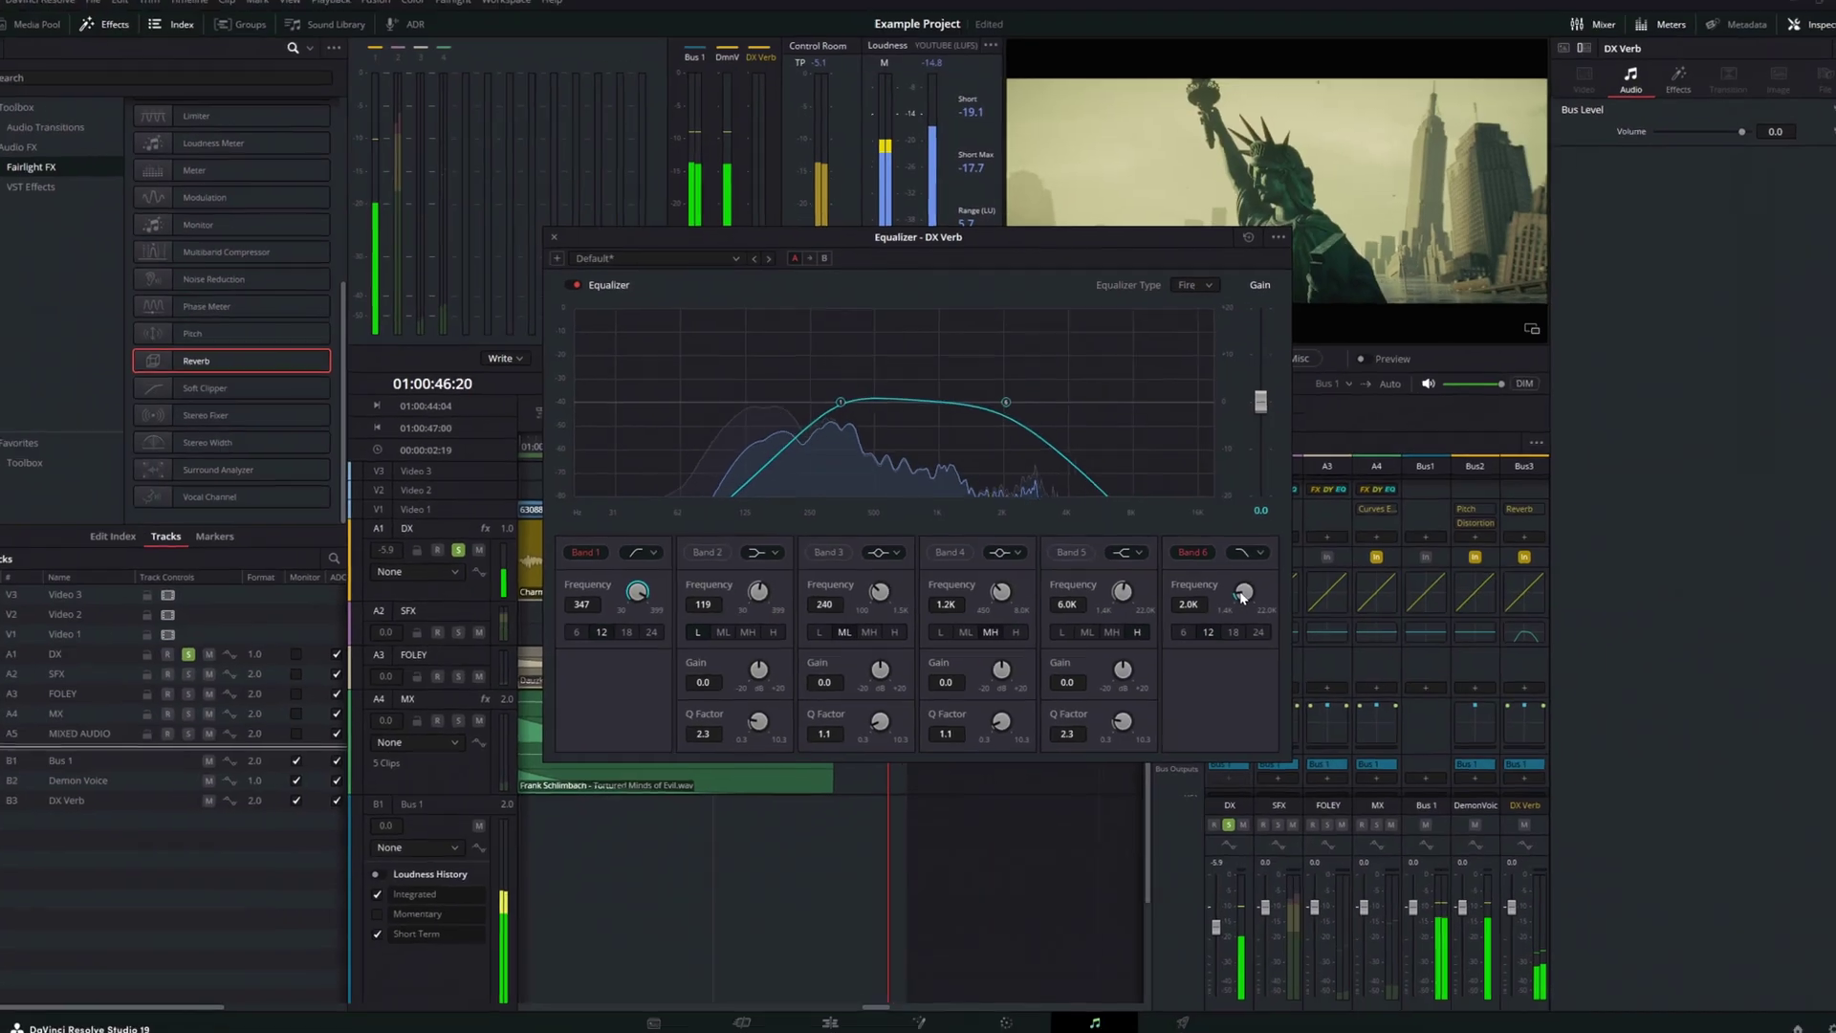
key(space)
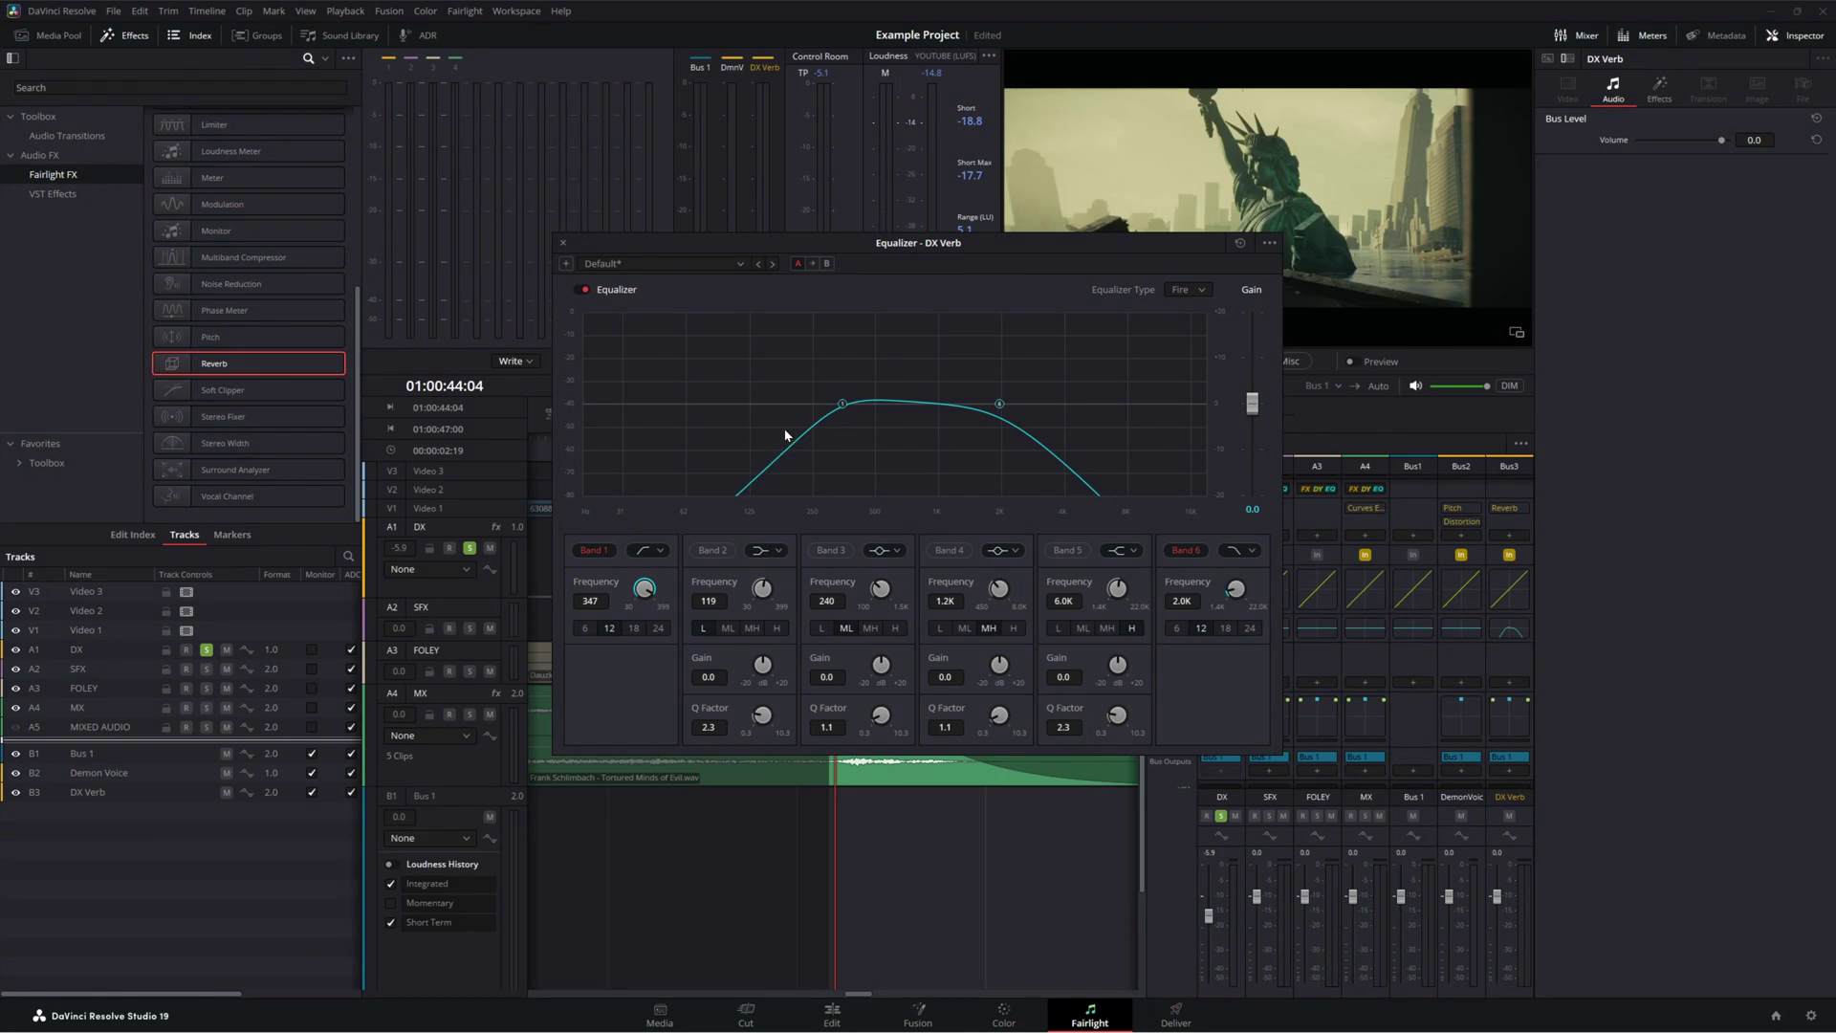
click(563, 245)
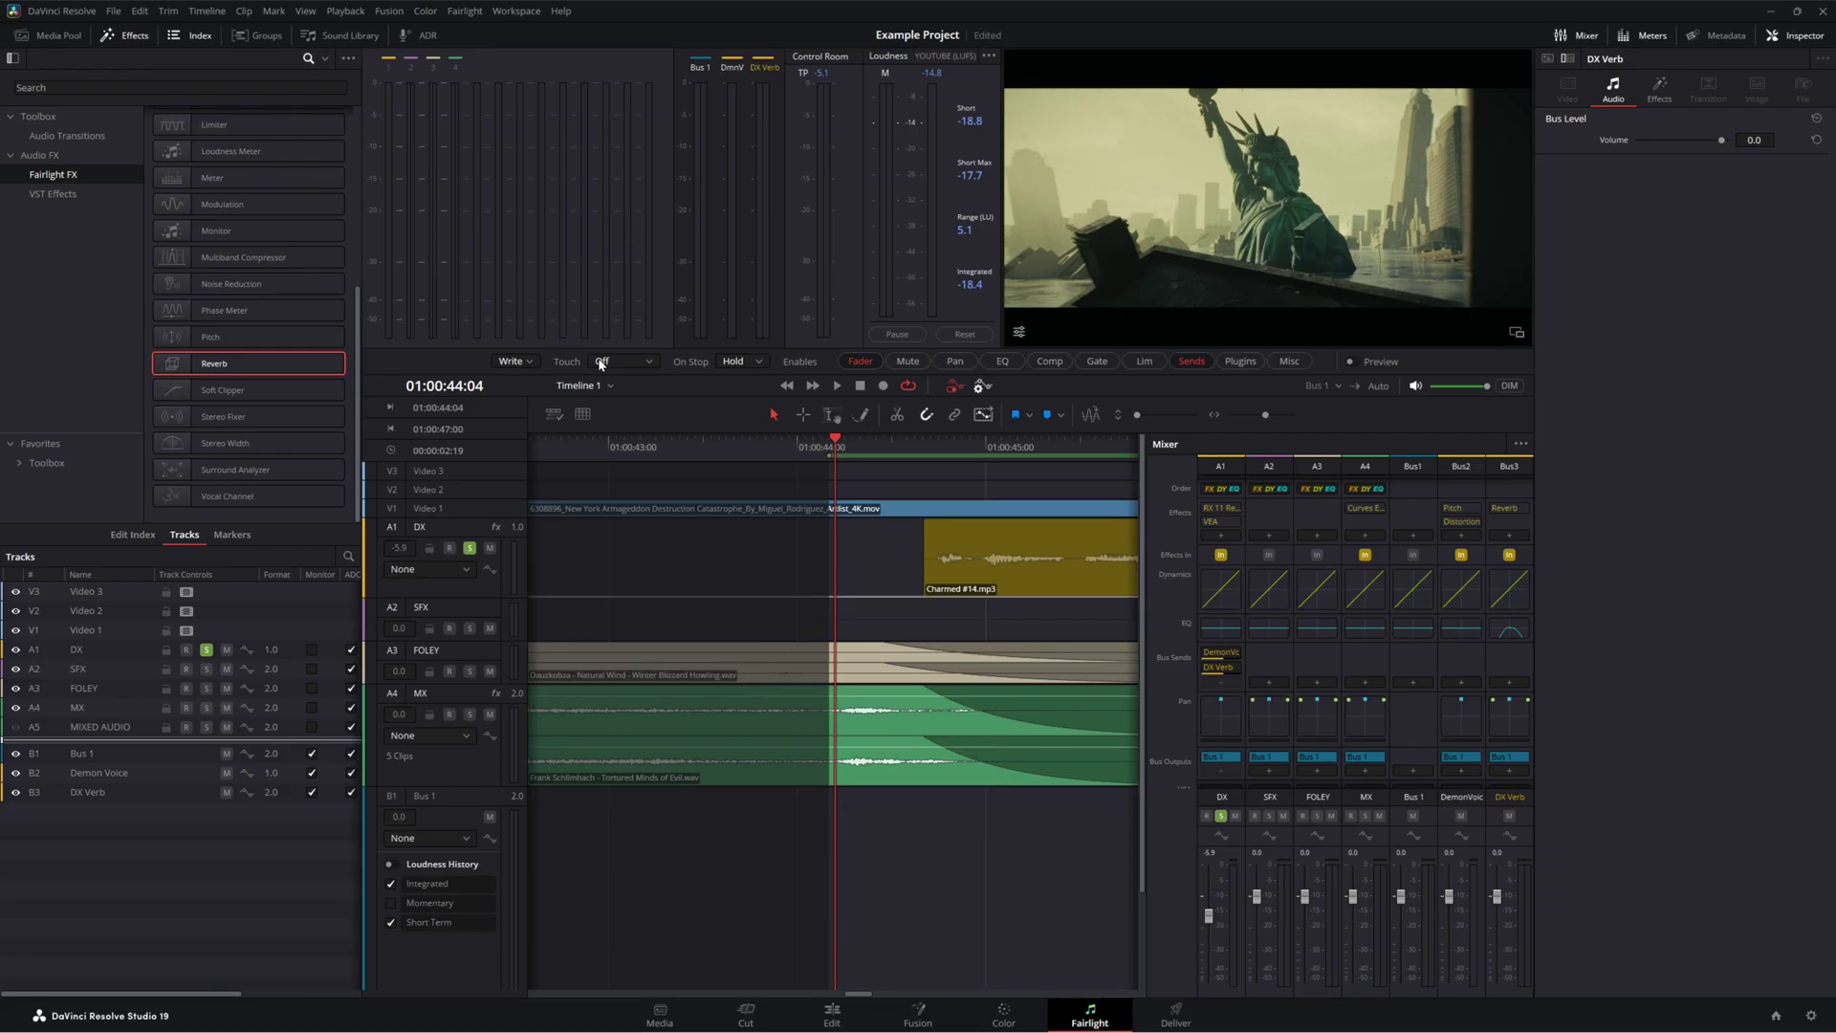
Lower the DX track's bus send levels, setting Demon Voice to -8.6 and reducing DX Verb by a similar amount.
click(1221, 660)
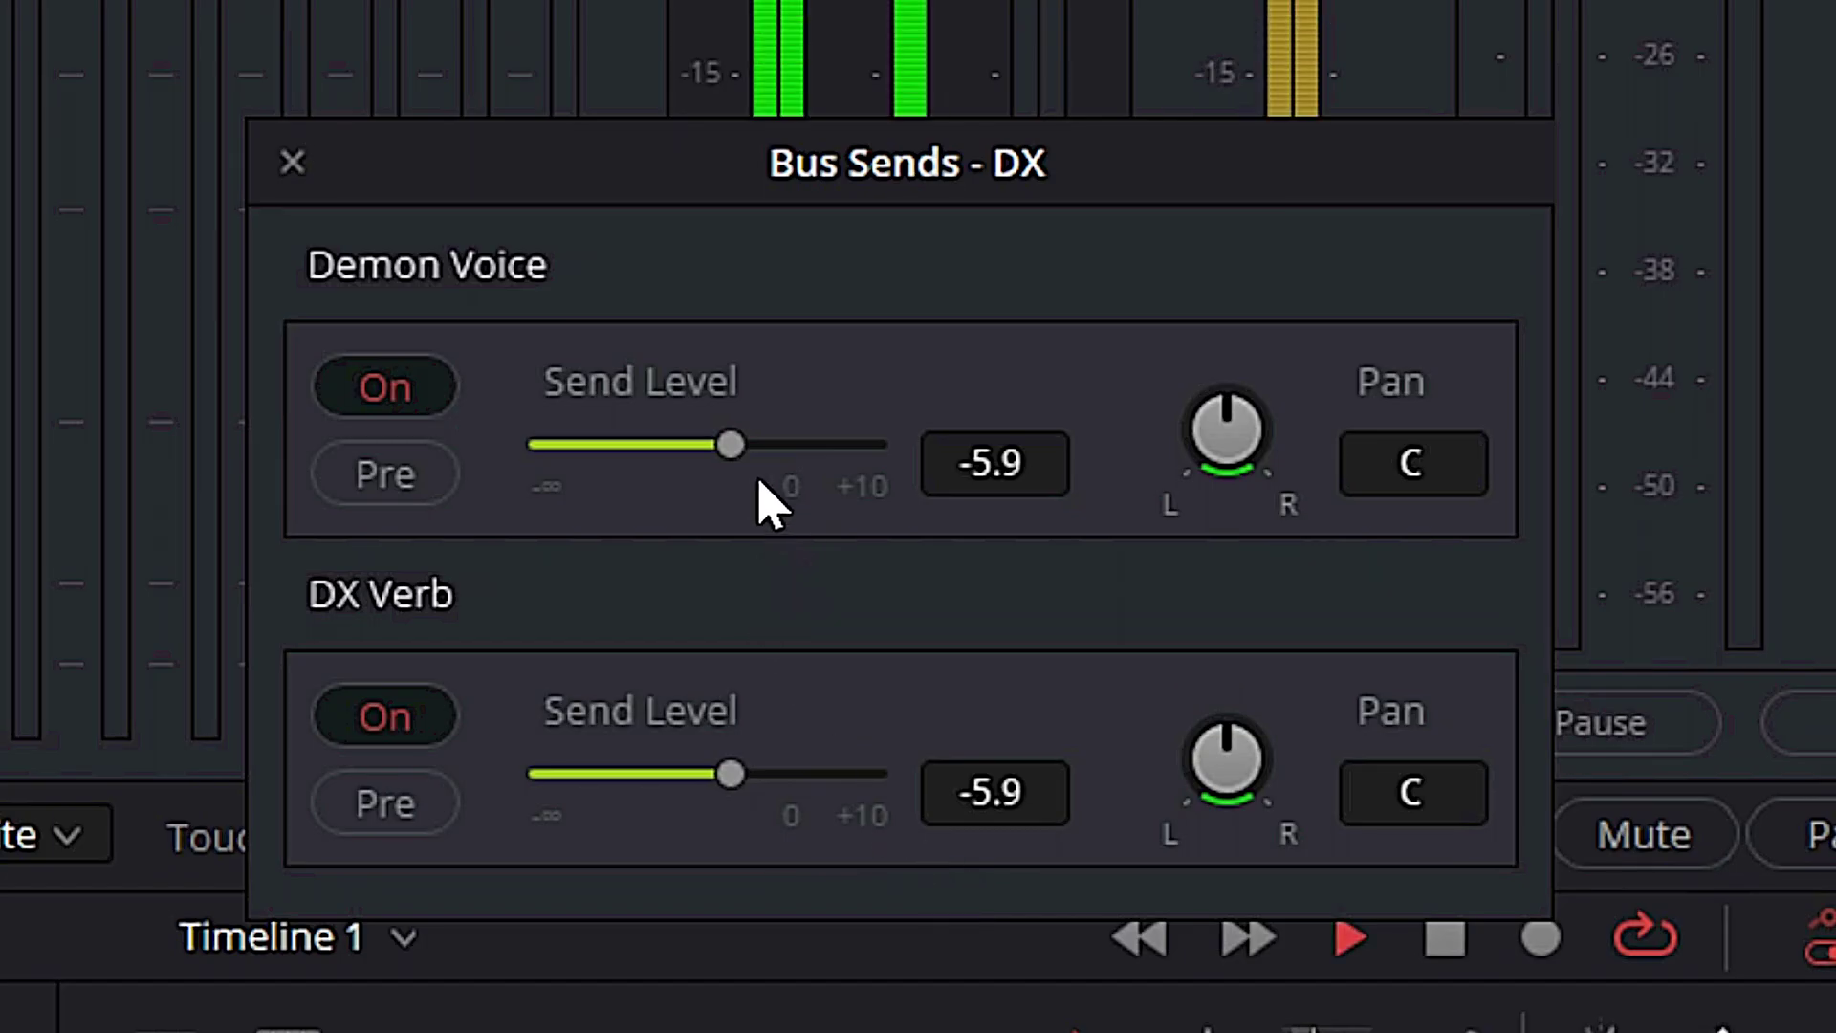
drag(732, 445, 705, 445)
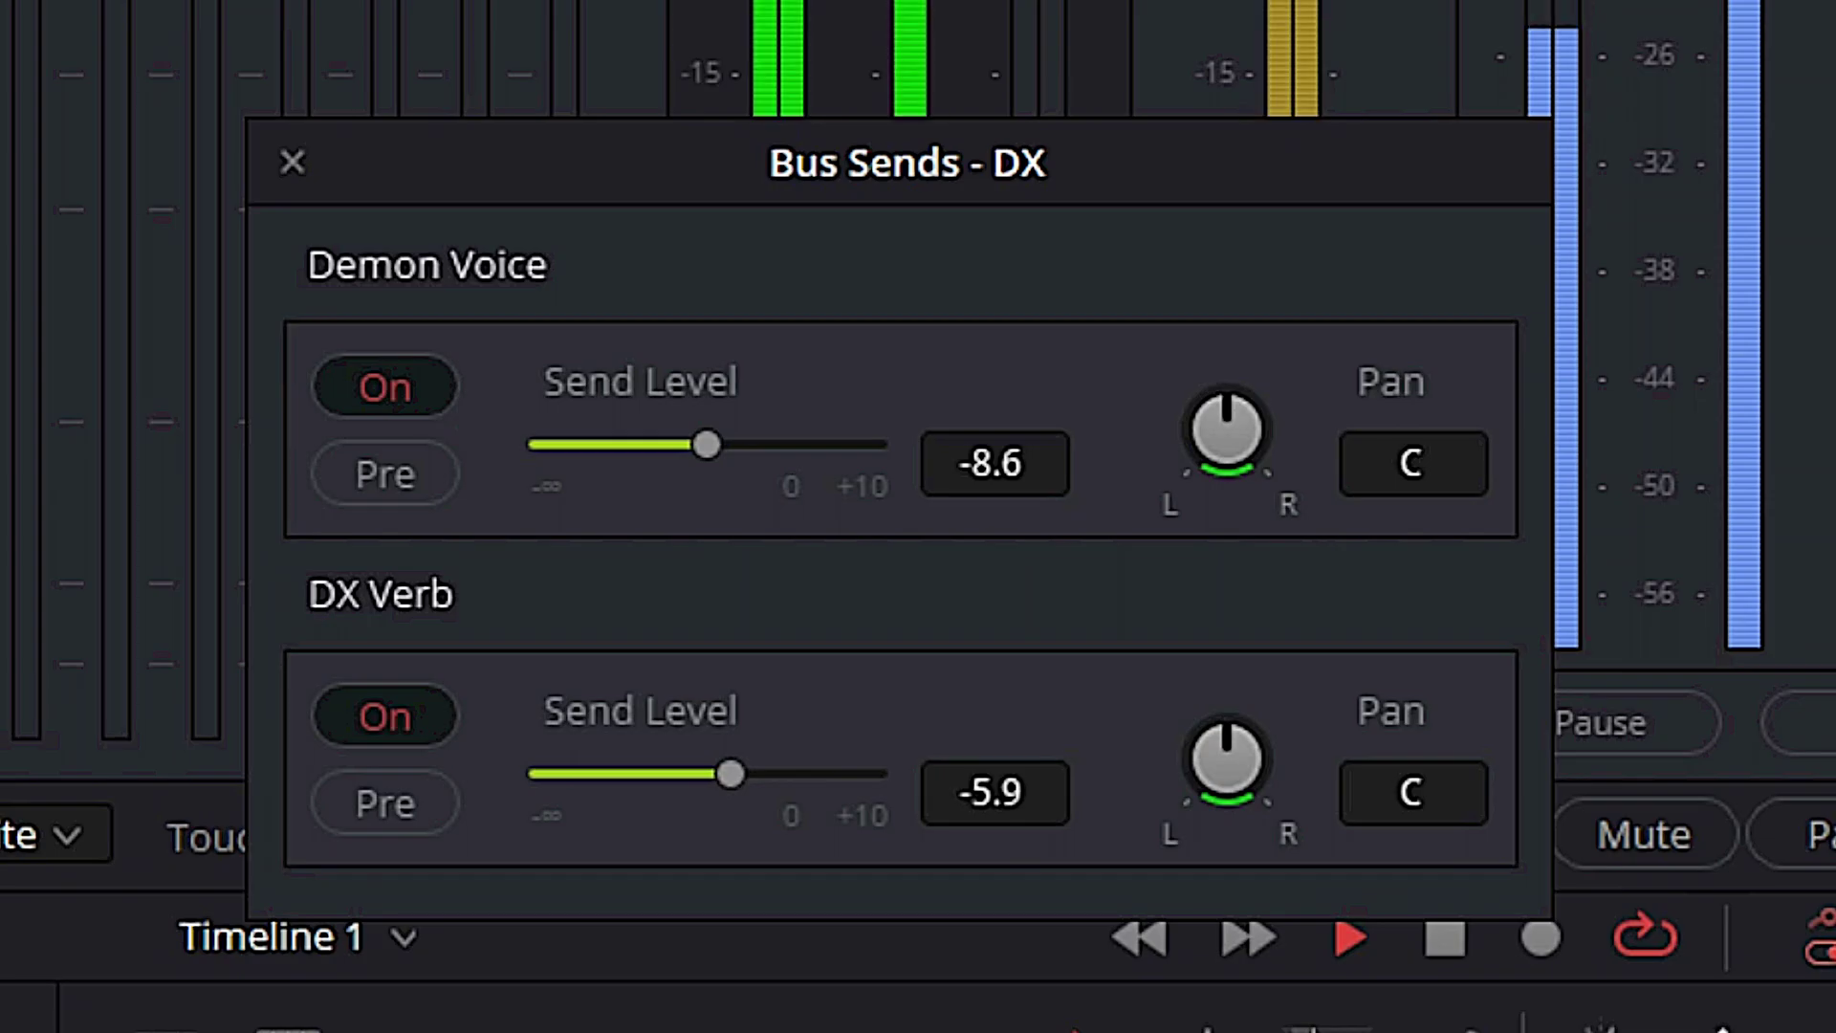
drag(736, 777, 707, 779)
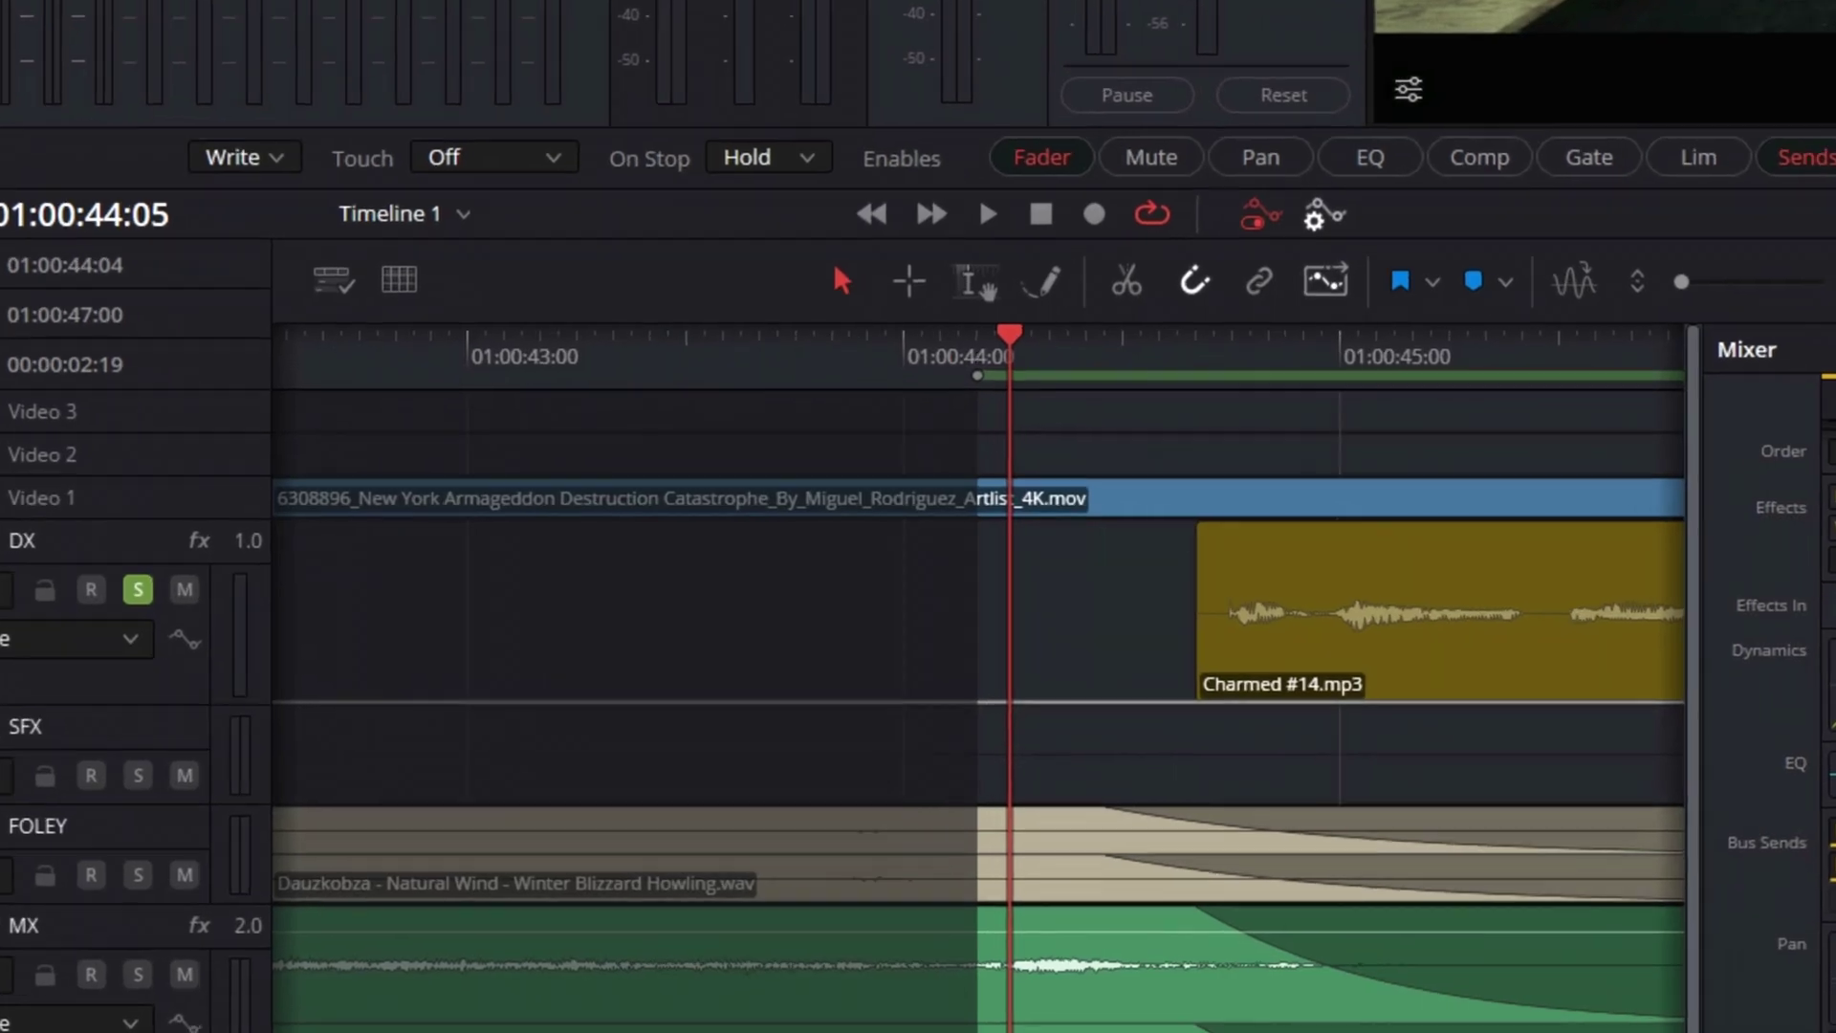
Fit the whole timeline in view, clear the loop range, and play from 01:00:00:00.
scroll(918, 670, right, 5)
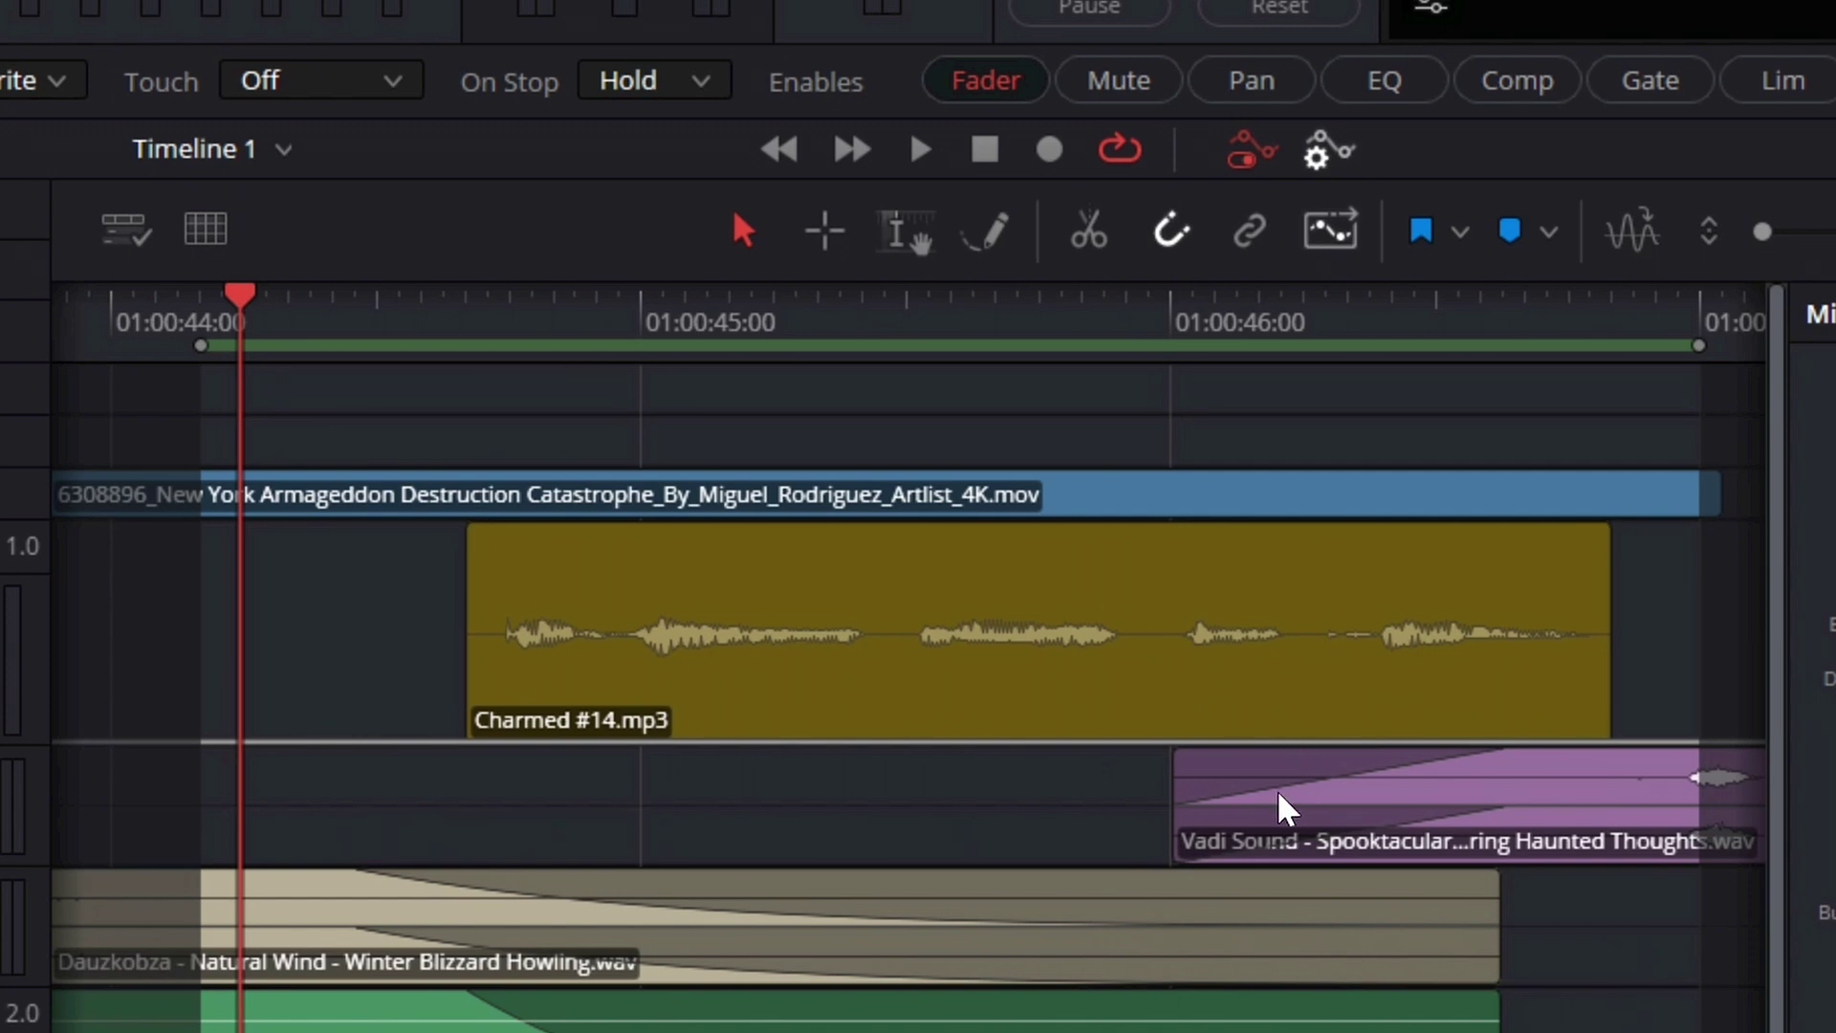
key(shift+z)
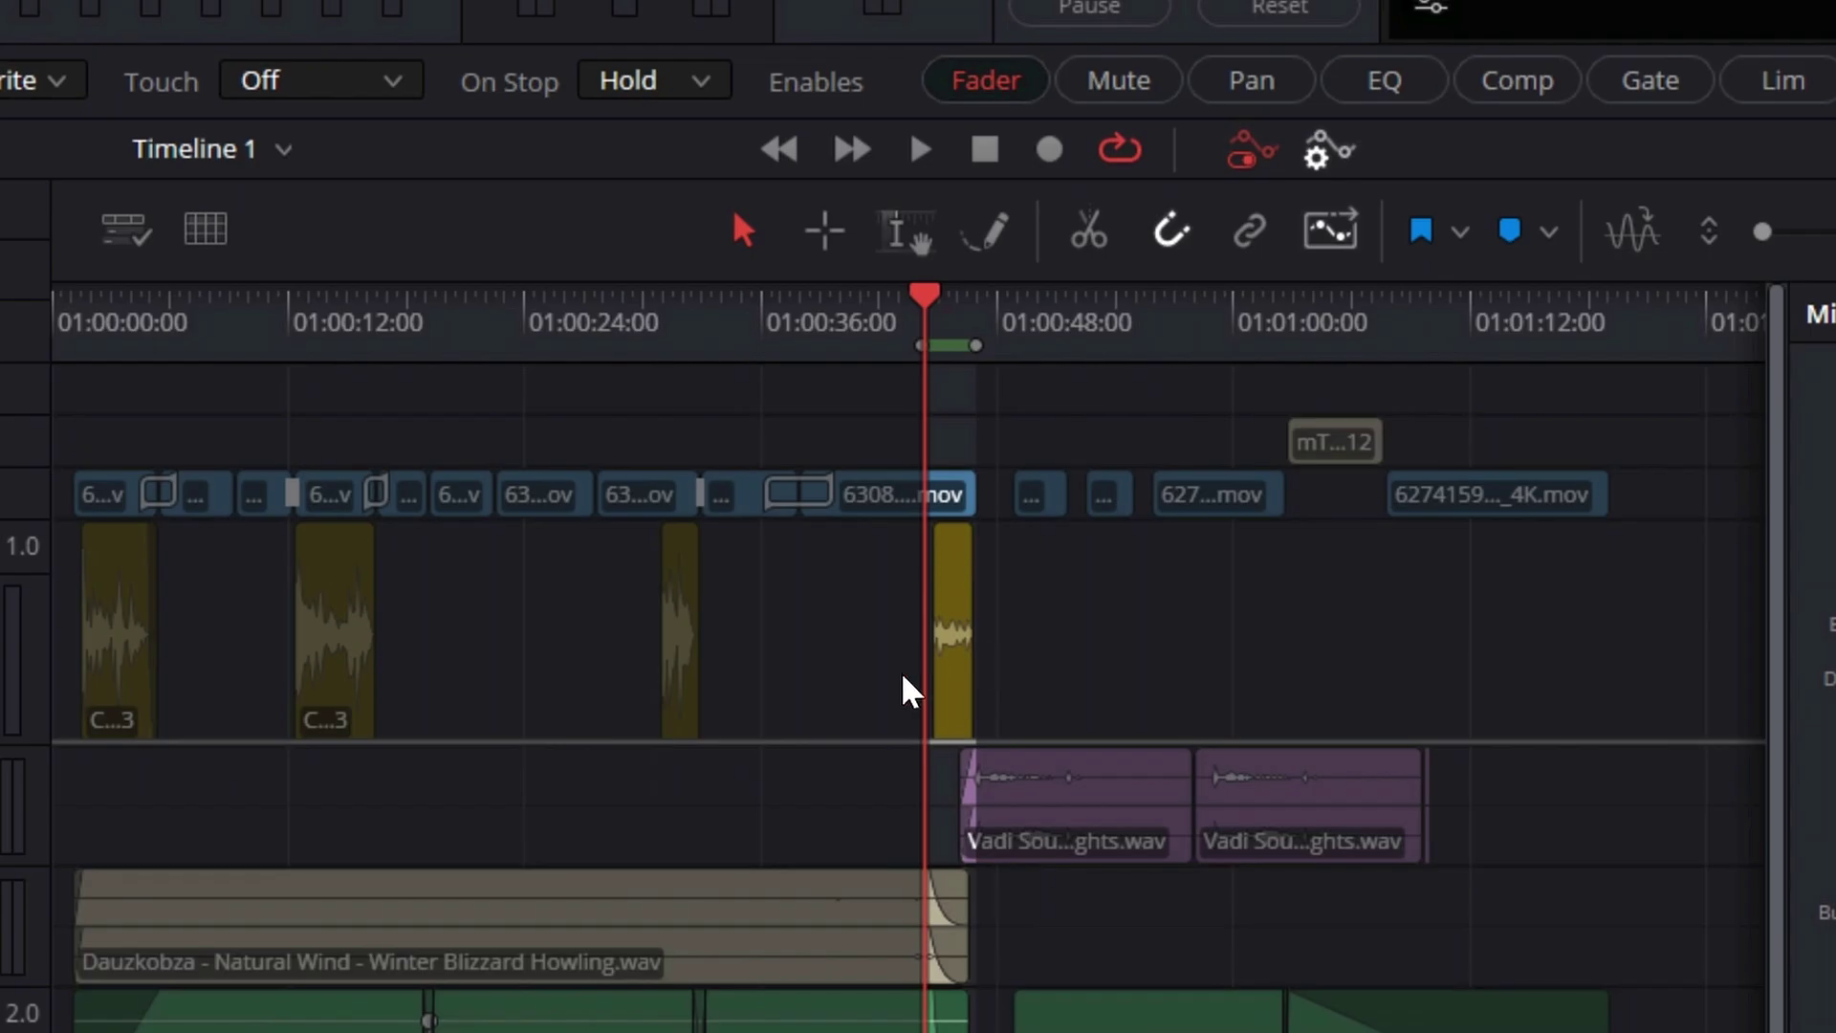
click(411, 498)
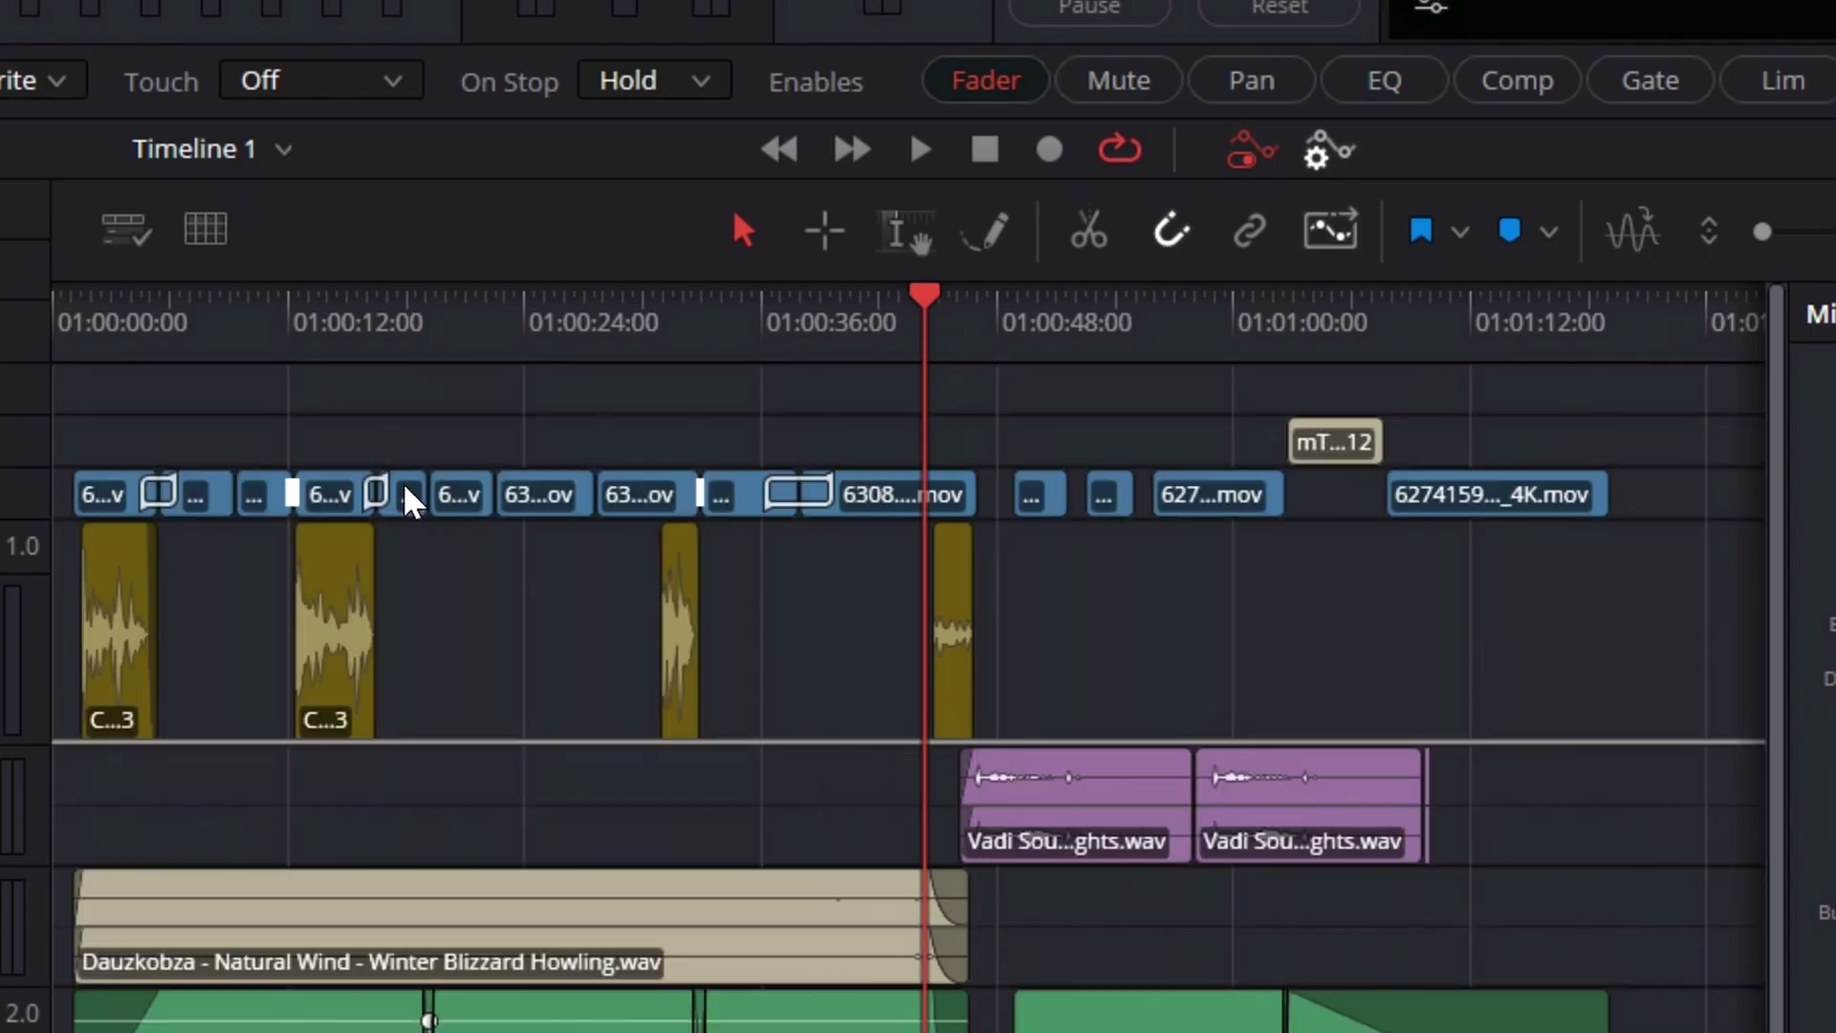
click(69, 321)
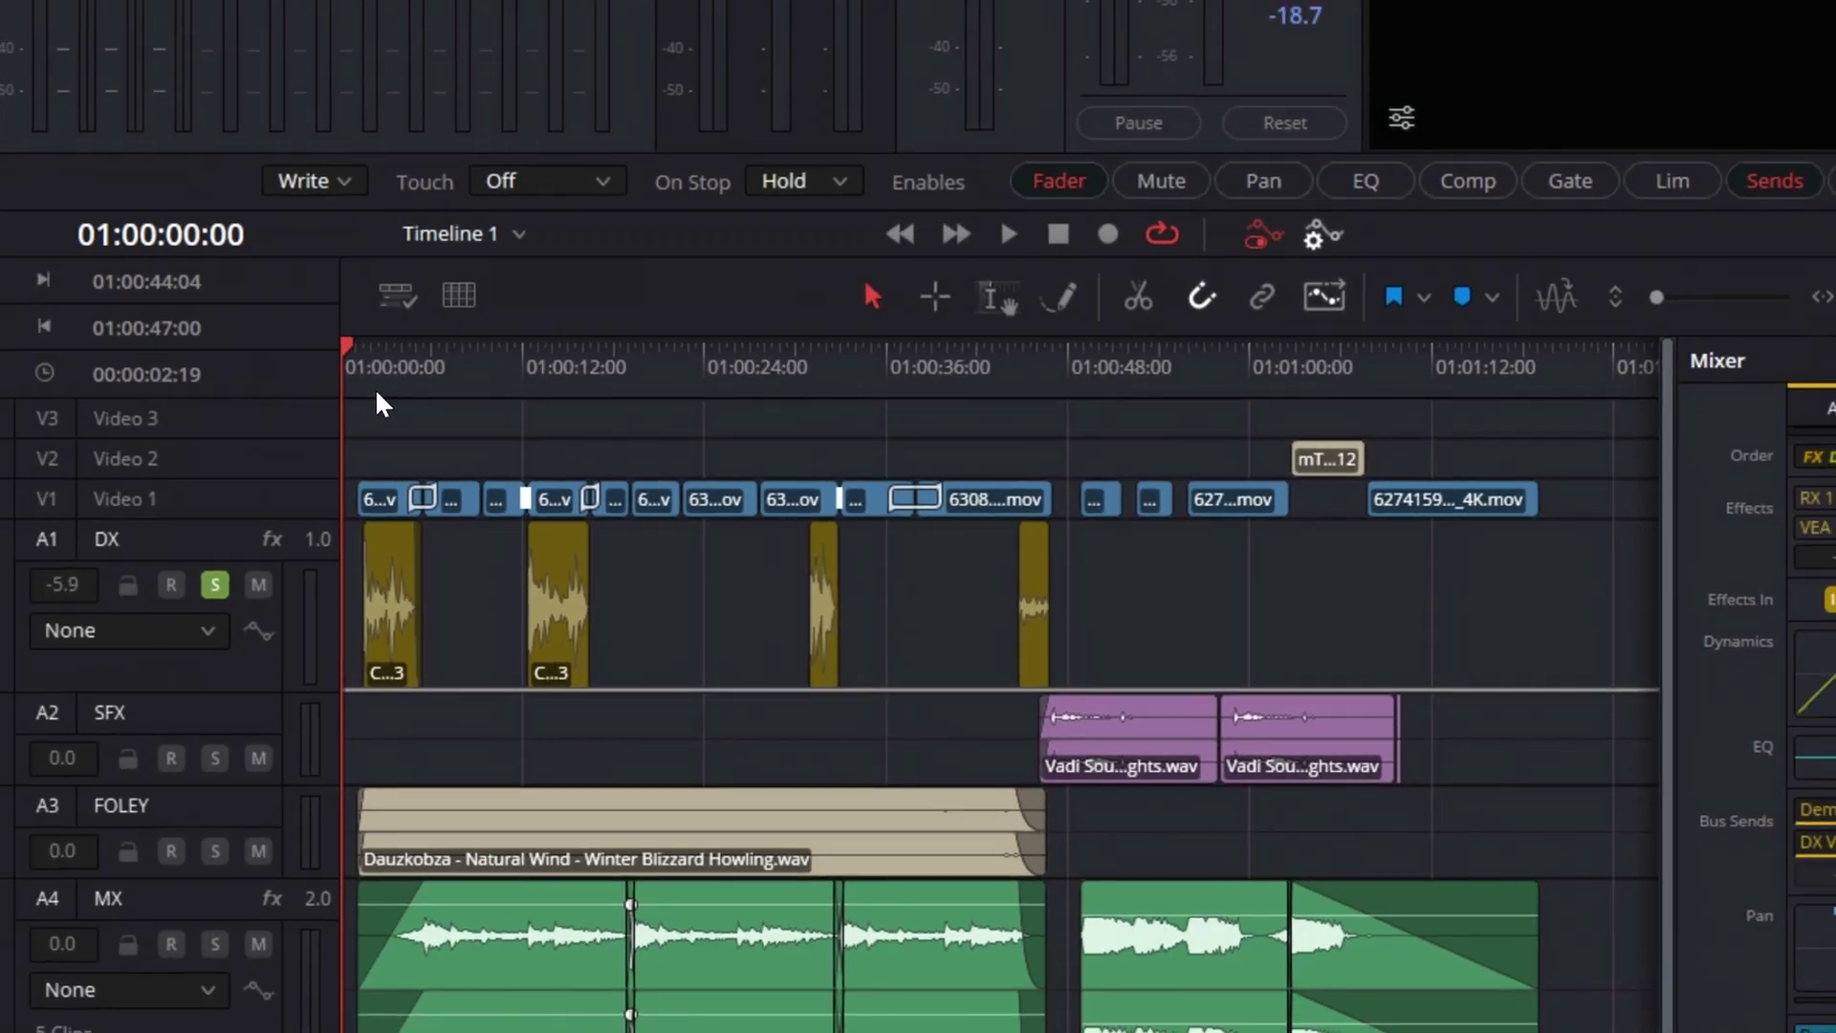
key(space)
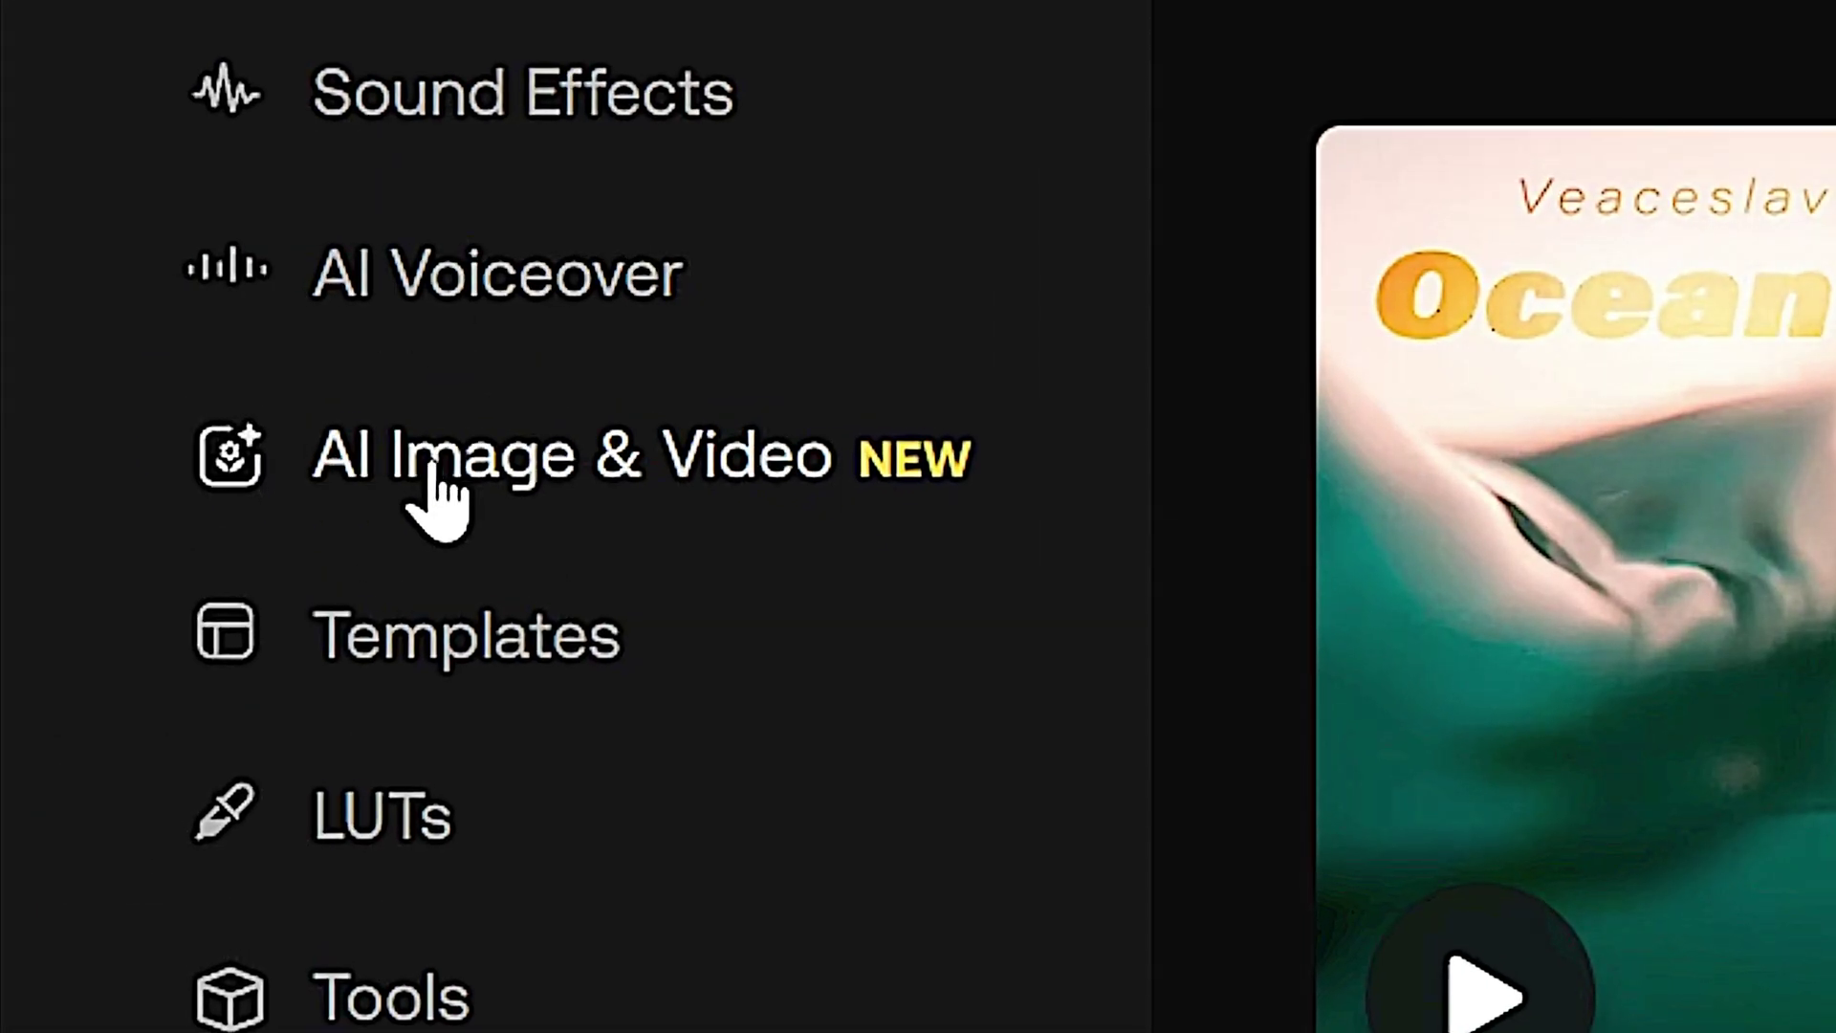
Switch to Artlist's AI Image & Video page and enter the text-to-image prompt "A man in a tuxedo skateboarding in an empty swimming pool".
click(430, 478)
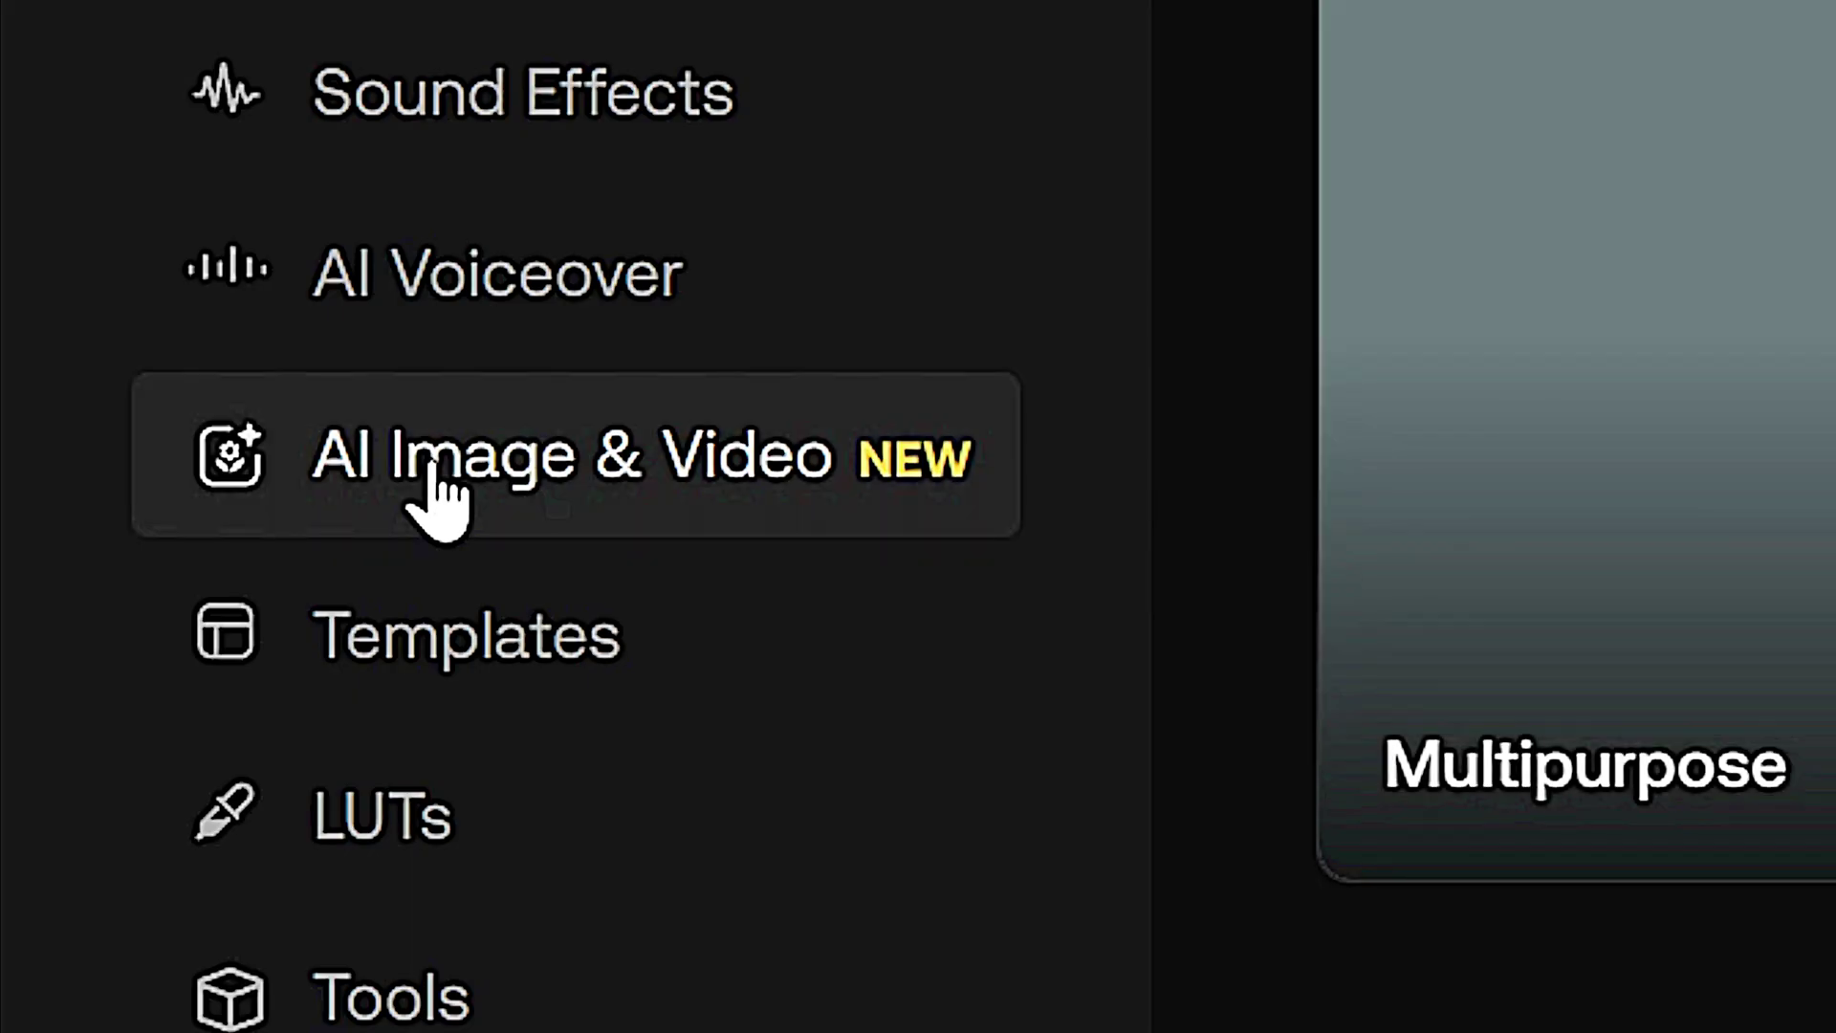
text(A man in a tuxedo)
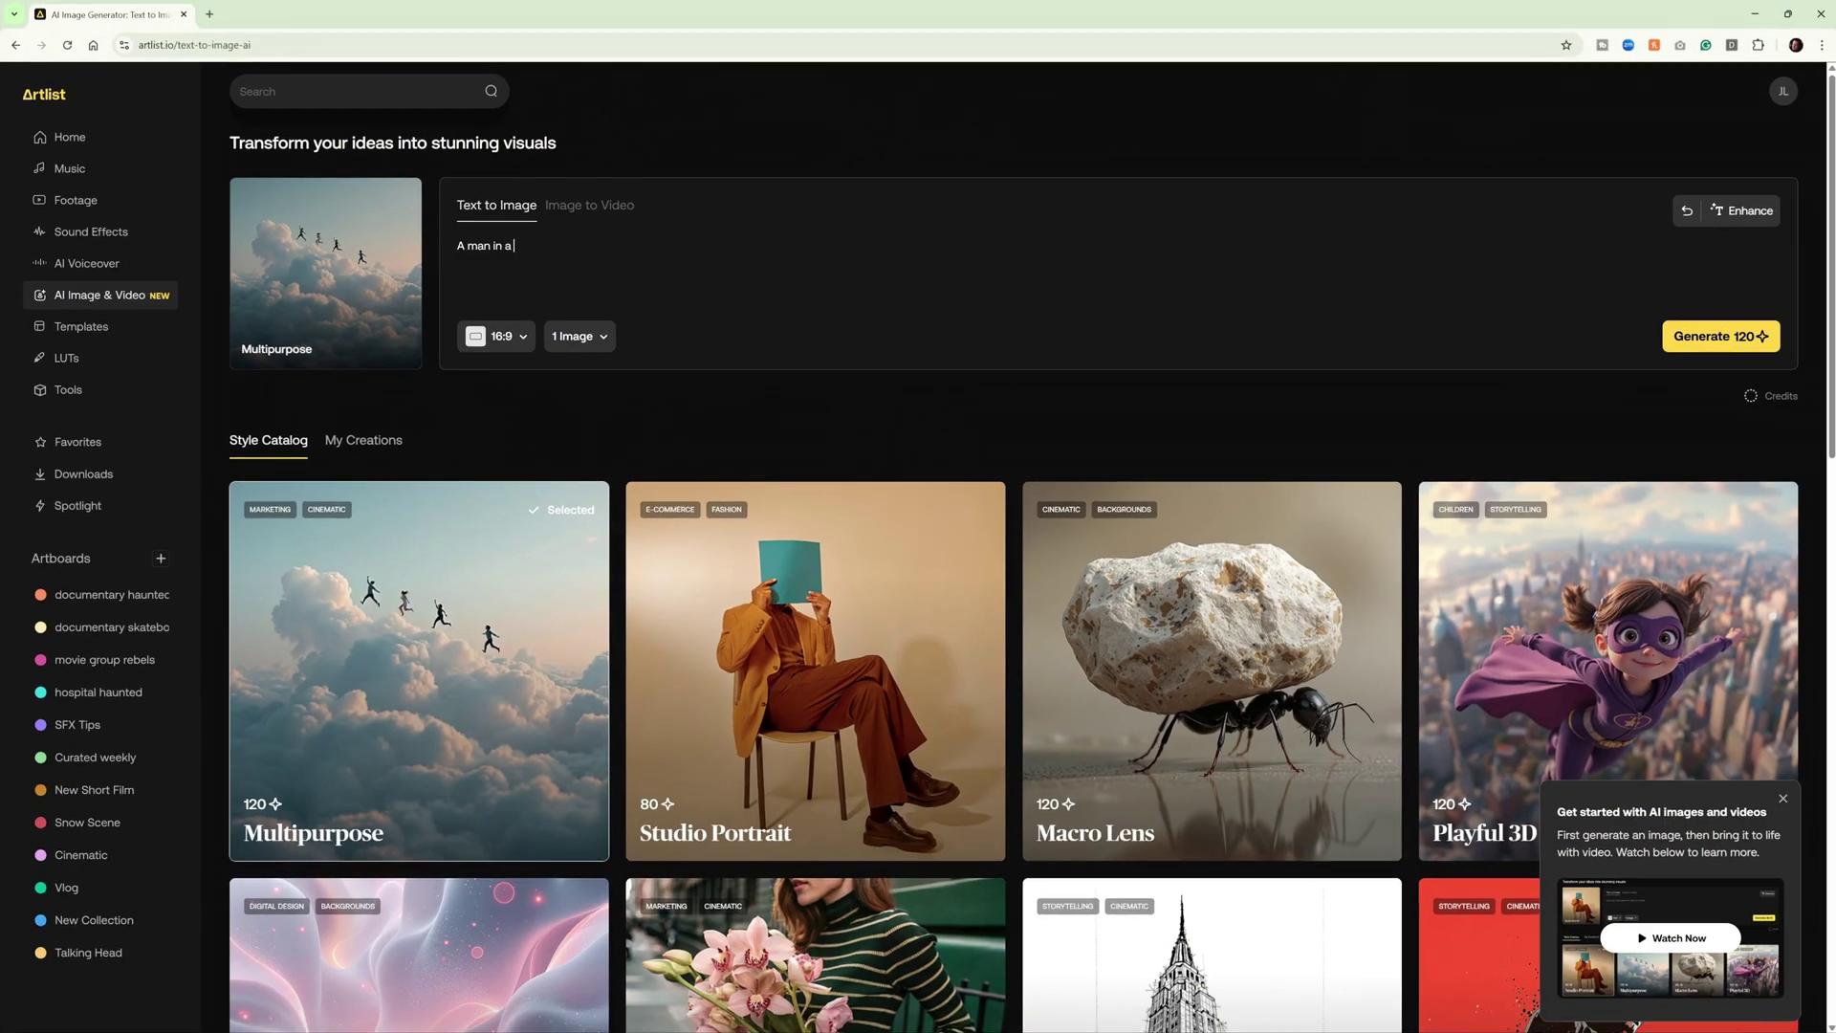
text( skateboarding)
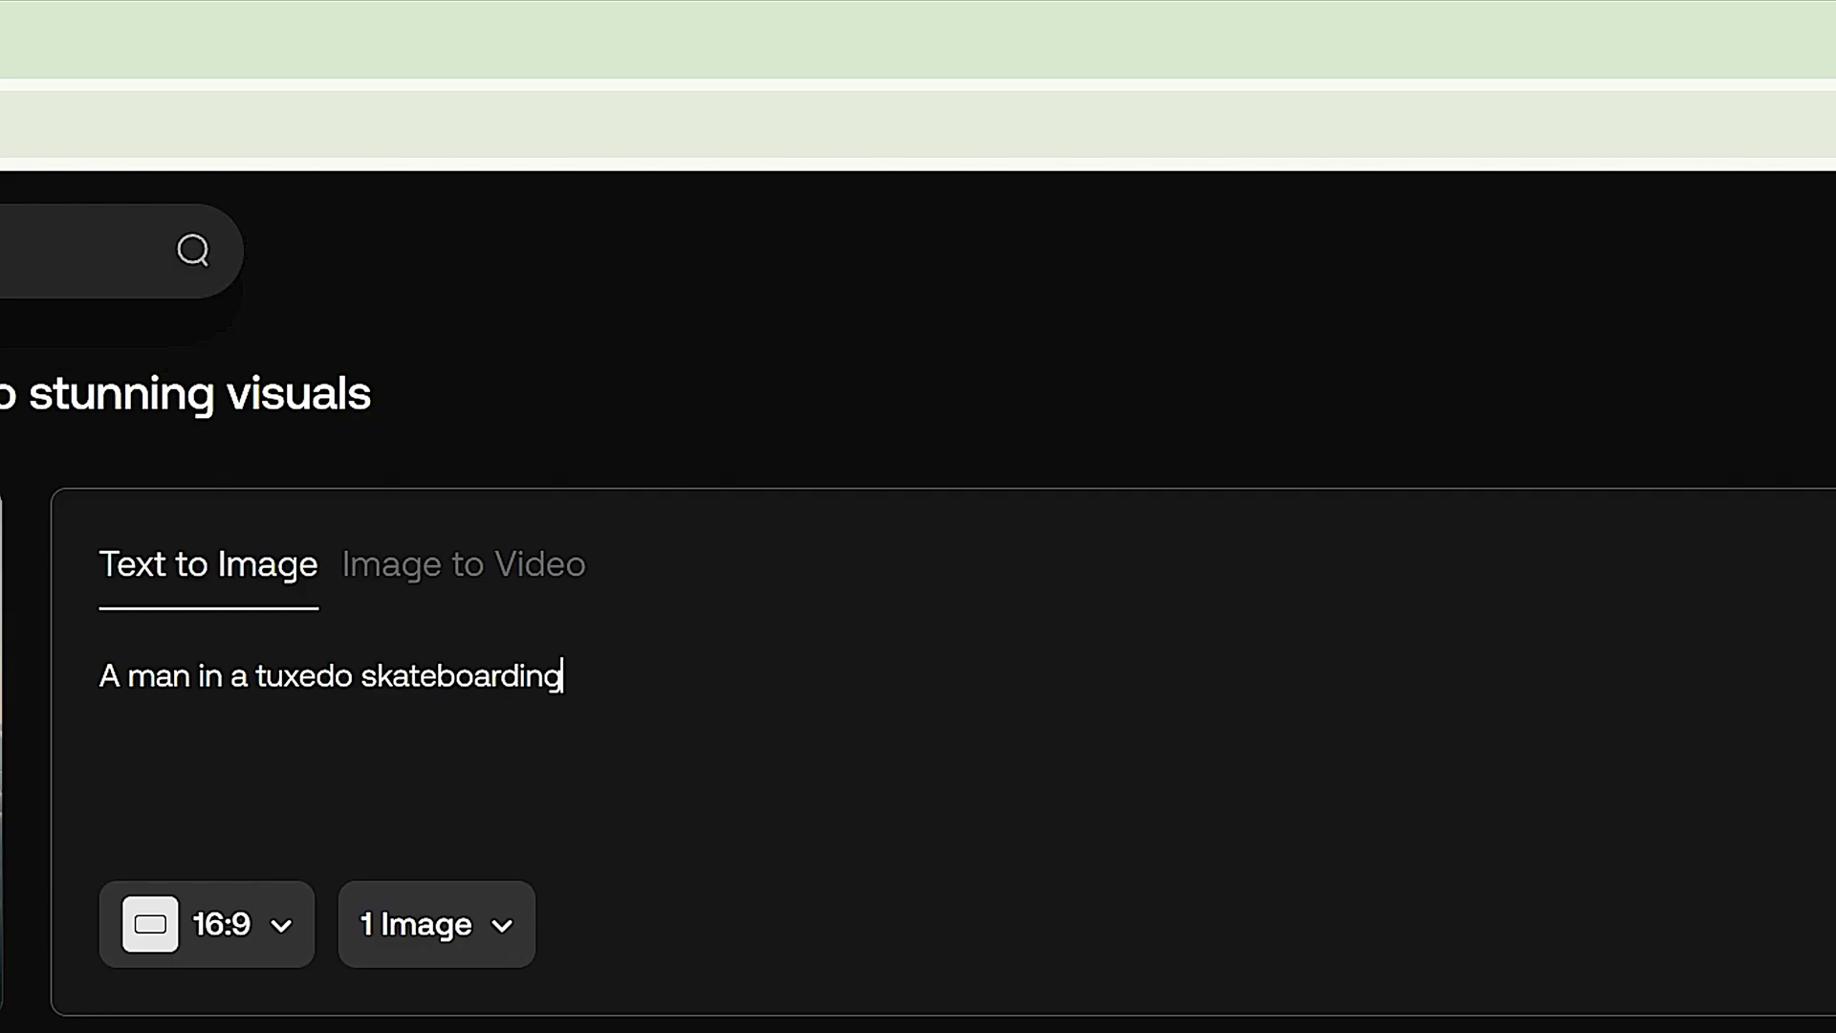
text( in an empty swimming )
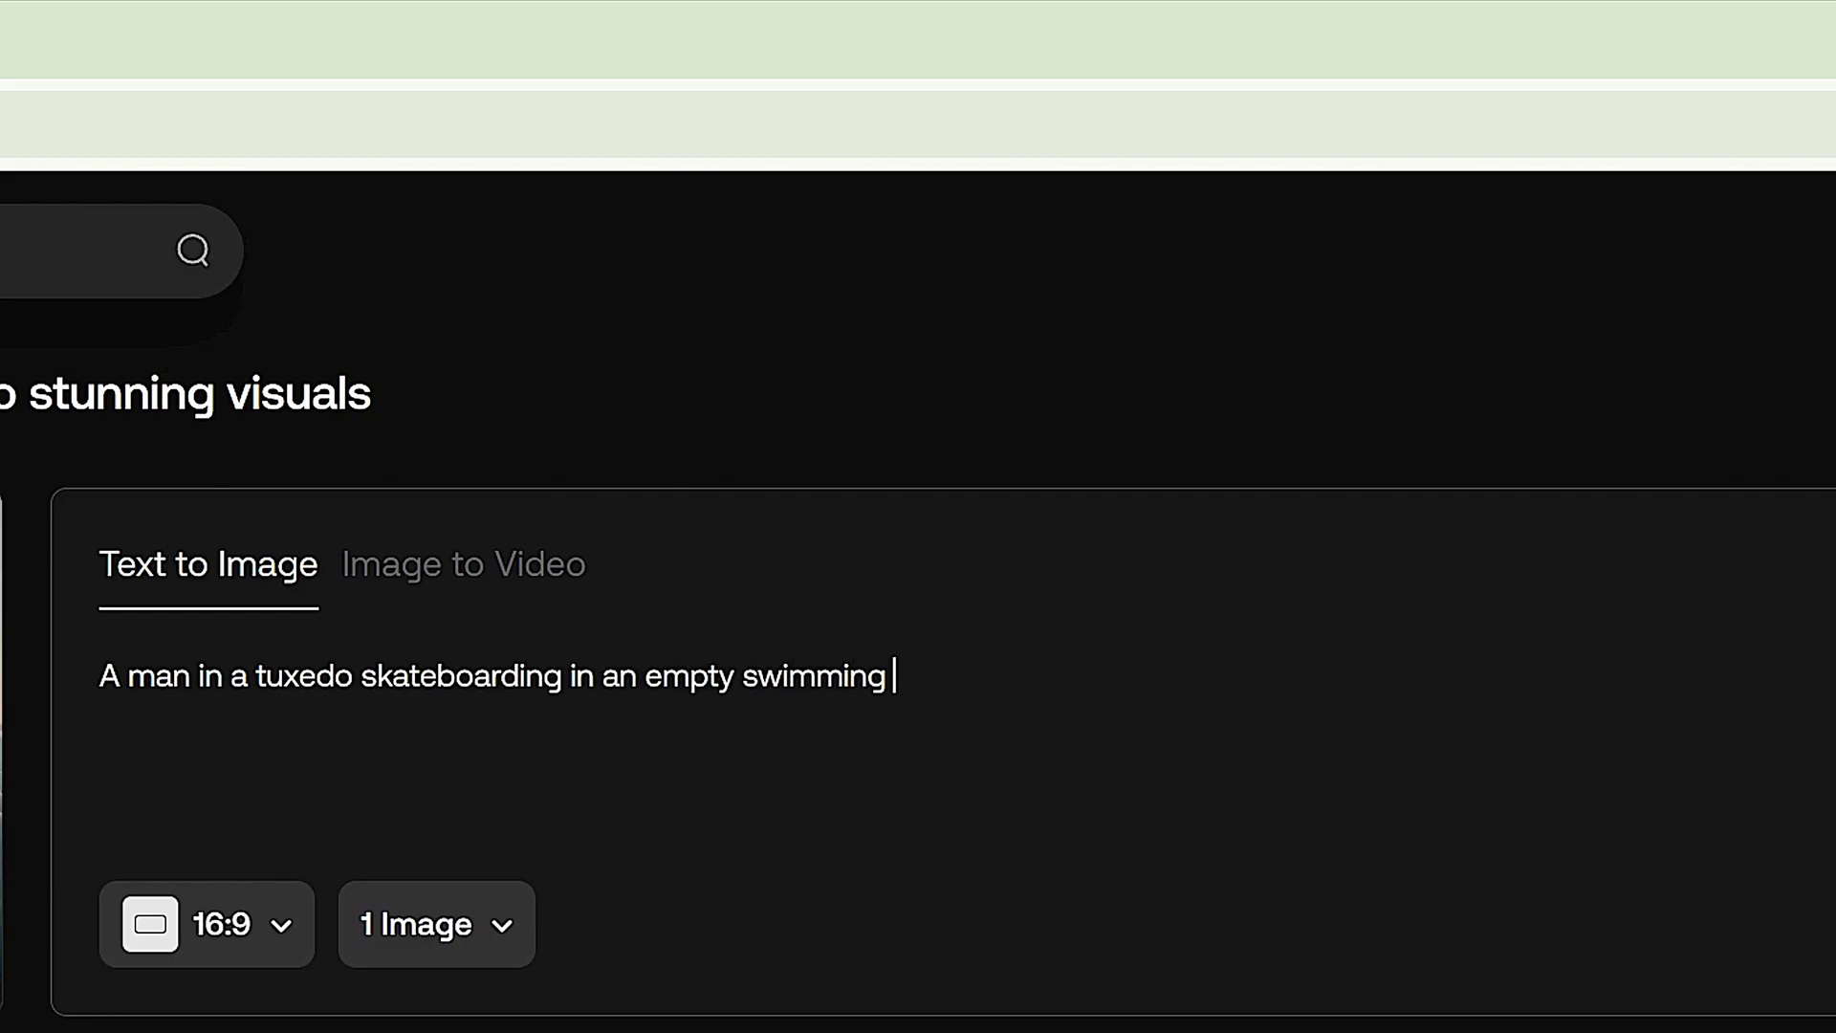
text(pool)
Select the Photorealistic style for the image and enhance the skateboarding prompt.
scroll(506, 530, down, 5)
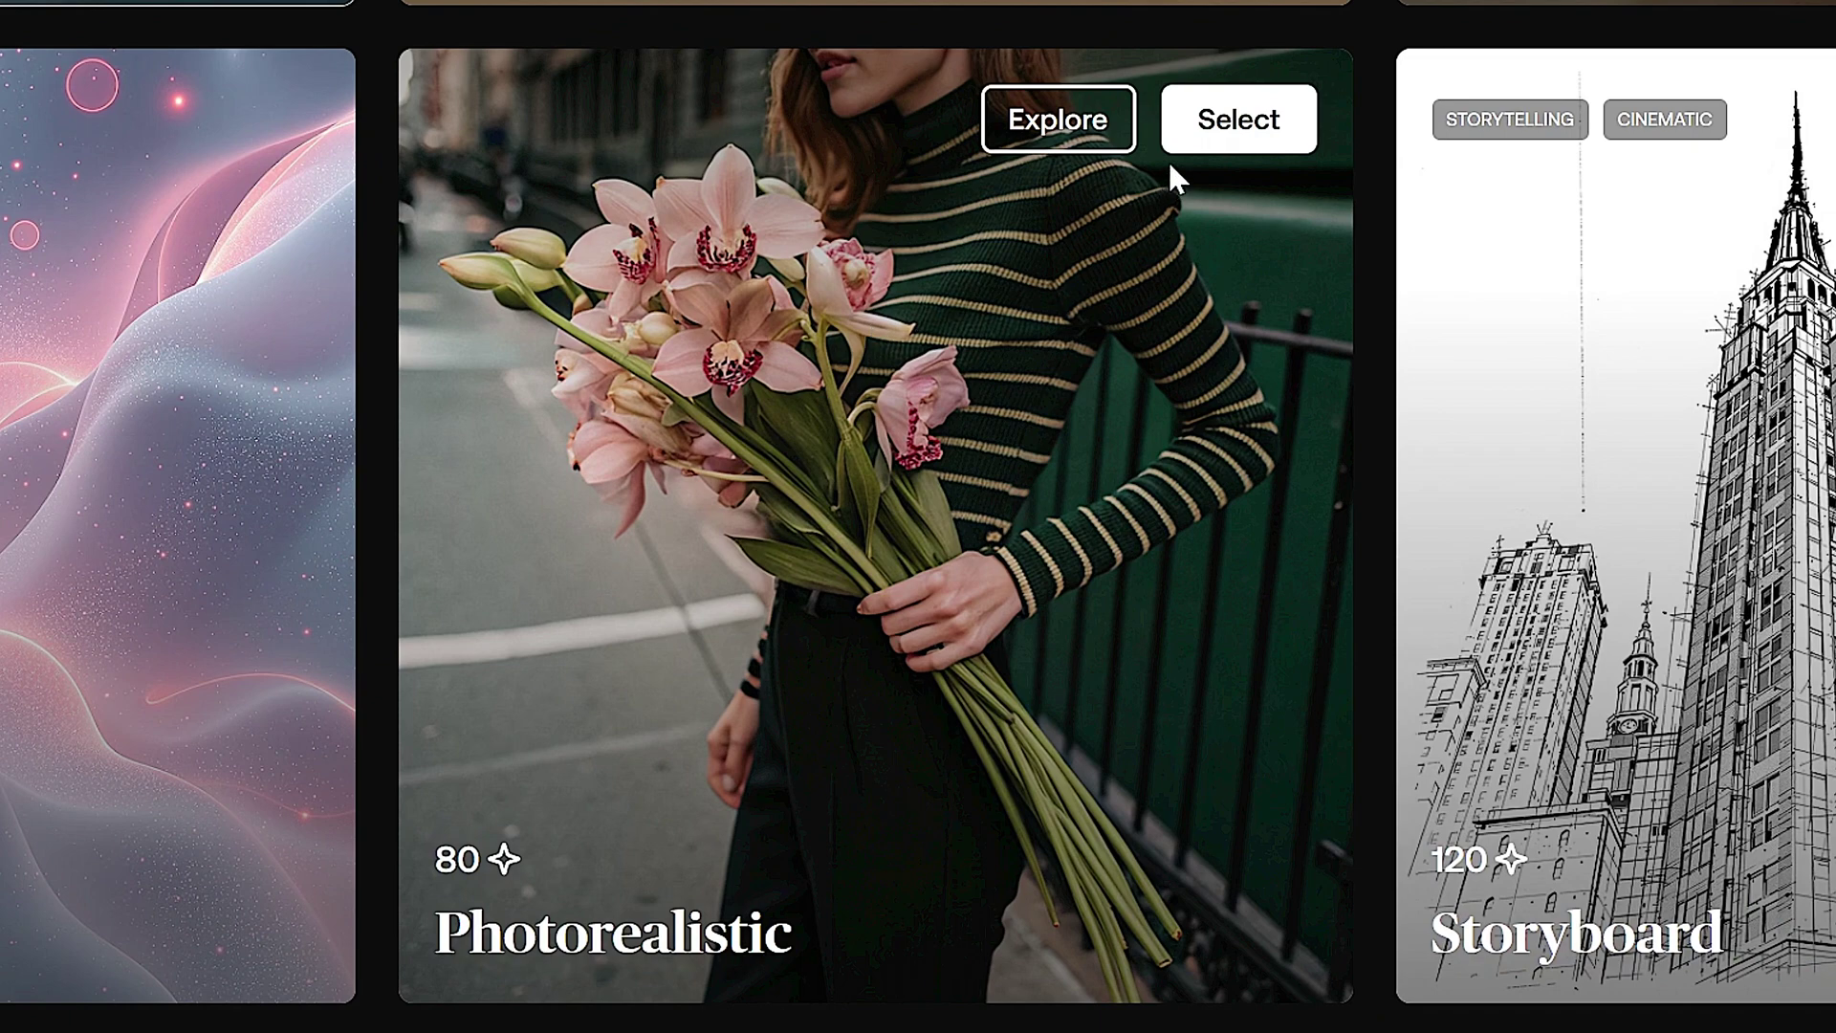
click(1178, 143)
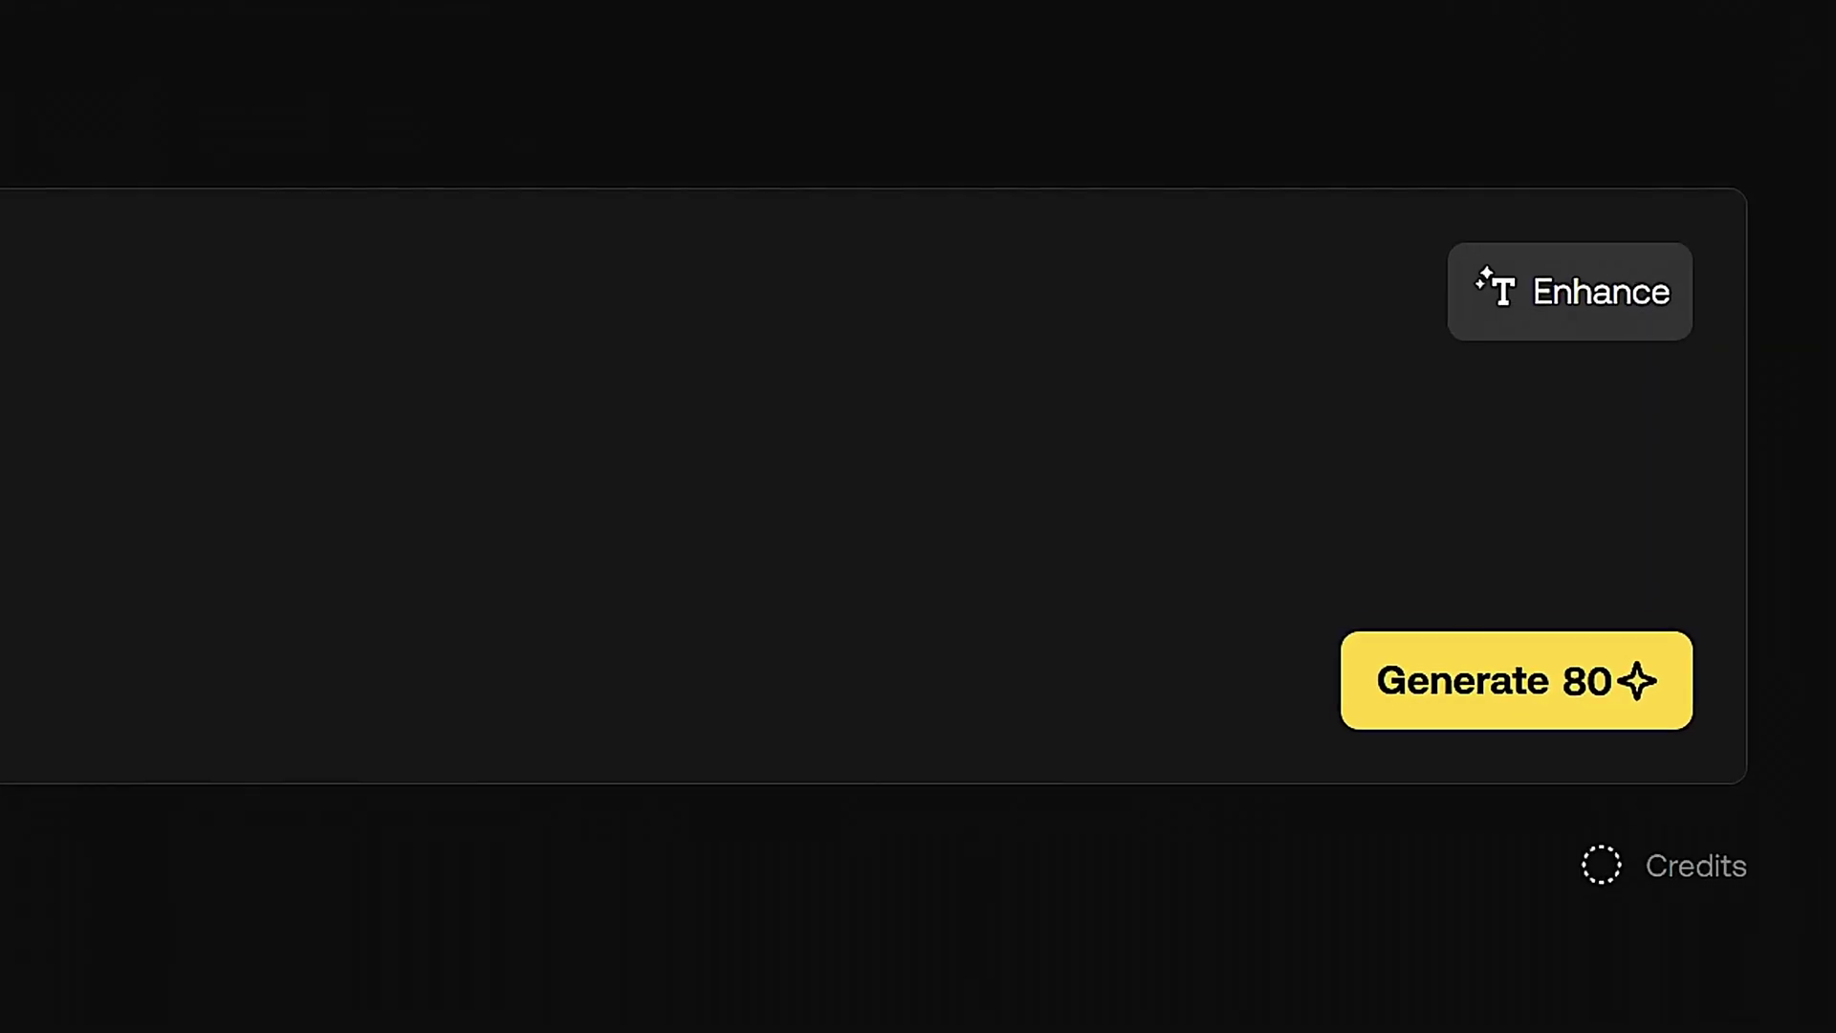
click(1549, 296)
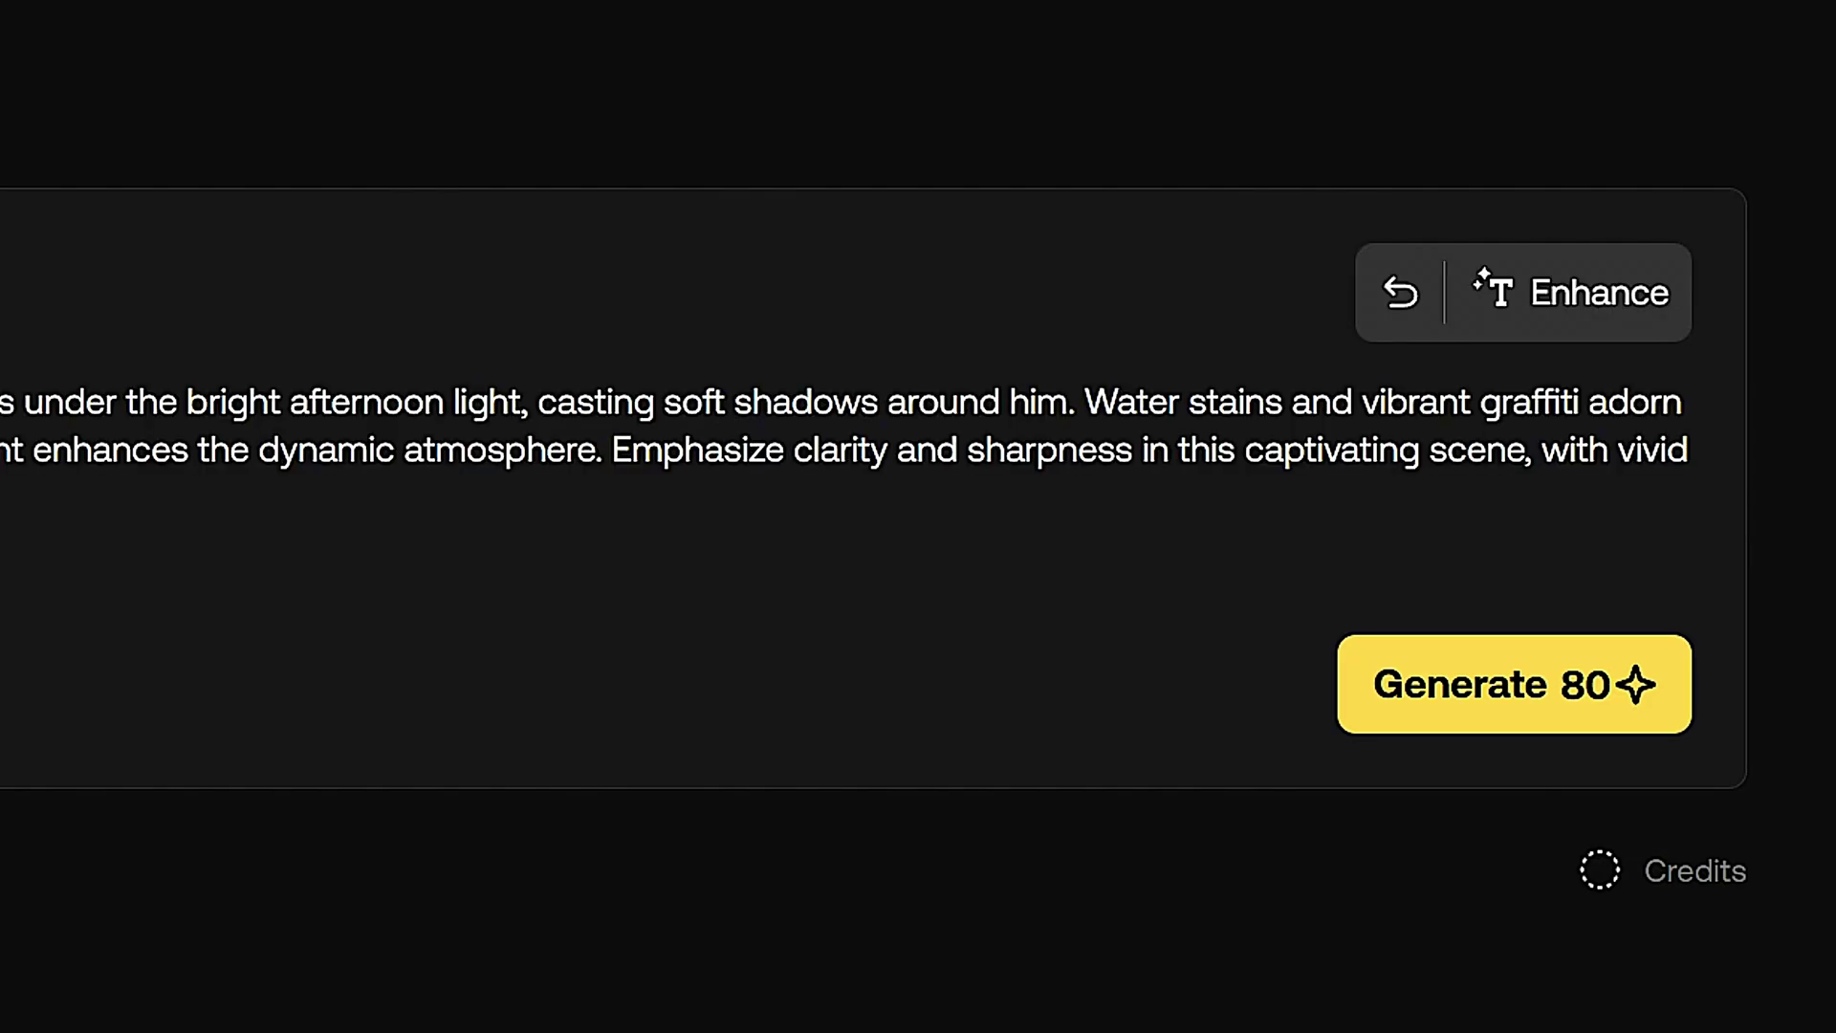
Generate the image from the enhanced prompt and select the picture of the man in sunglasses skateboarding beside the turquoise pool.
key(ctrl+Return)
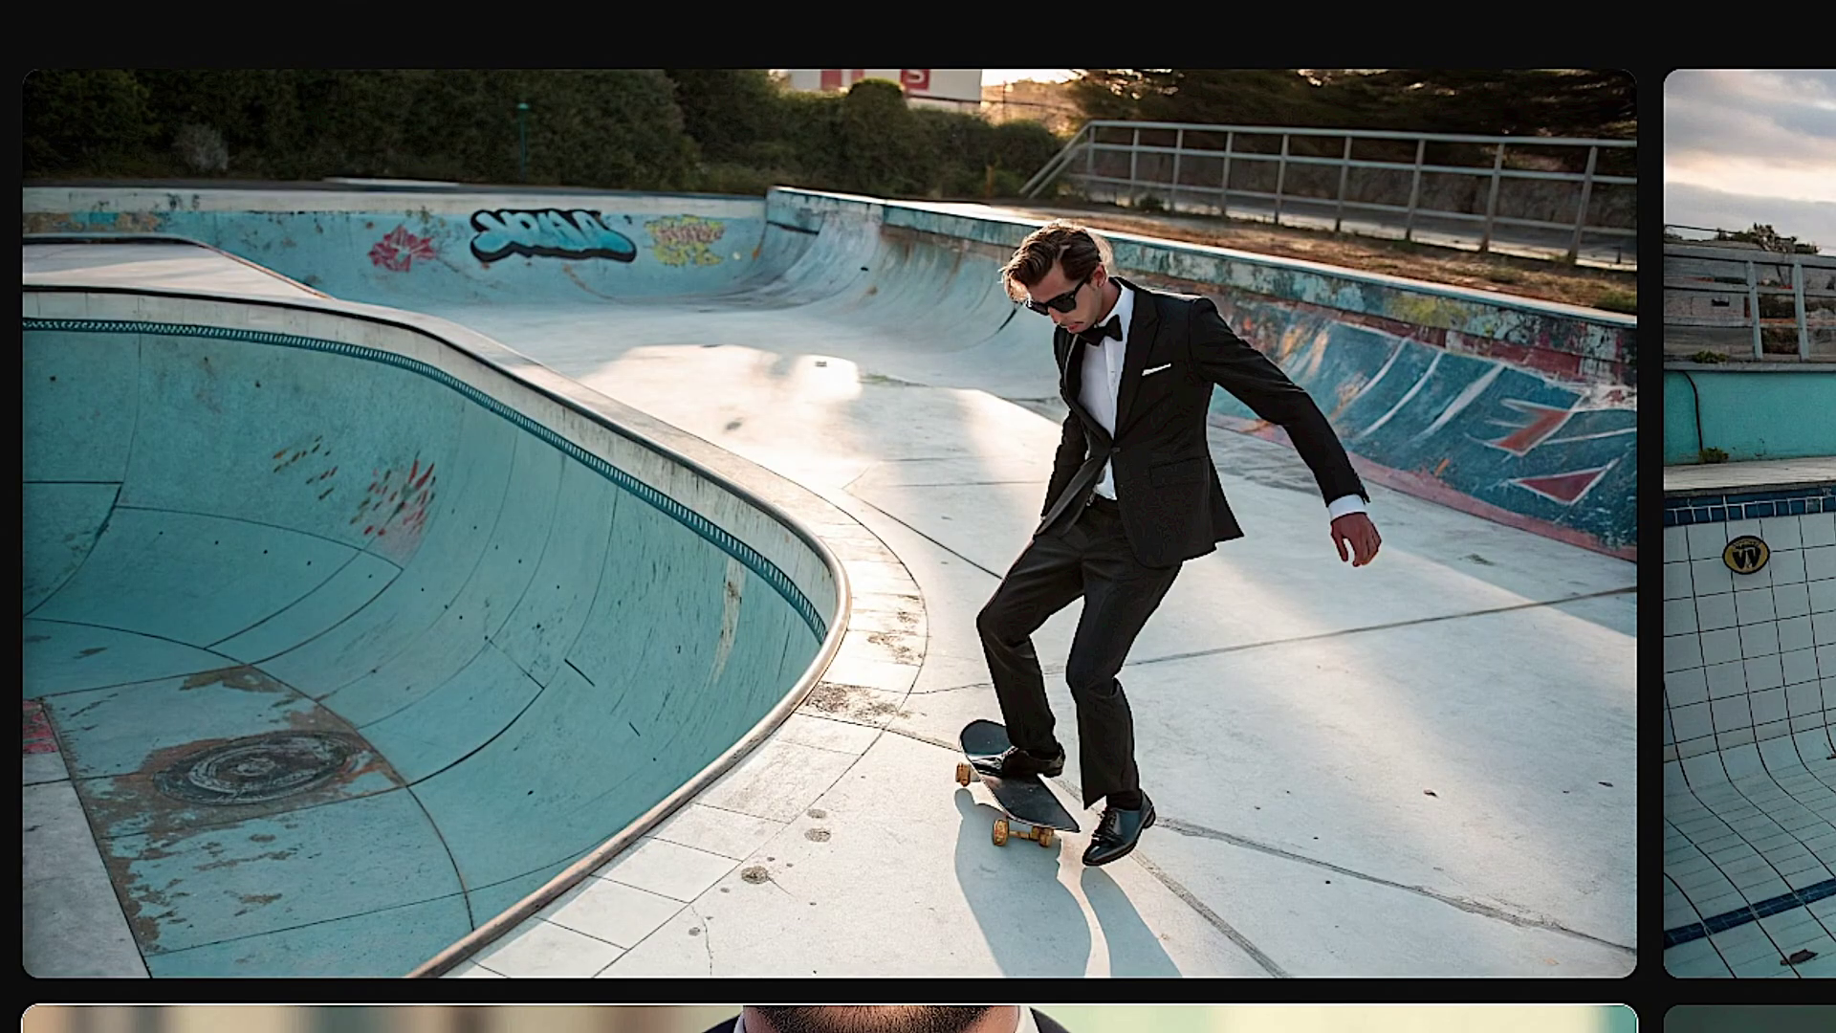
click(1534, 152)
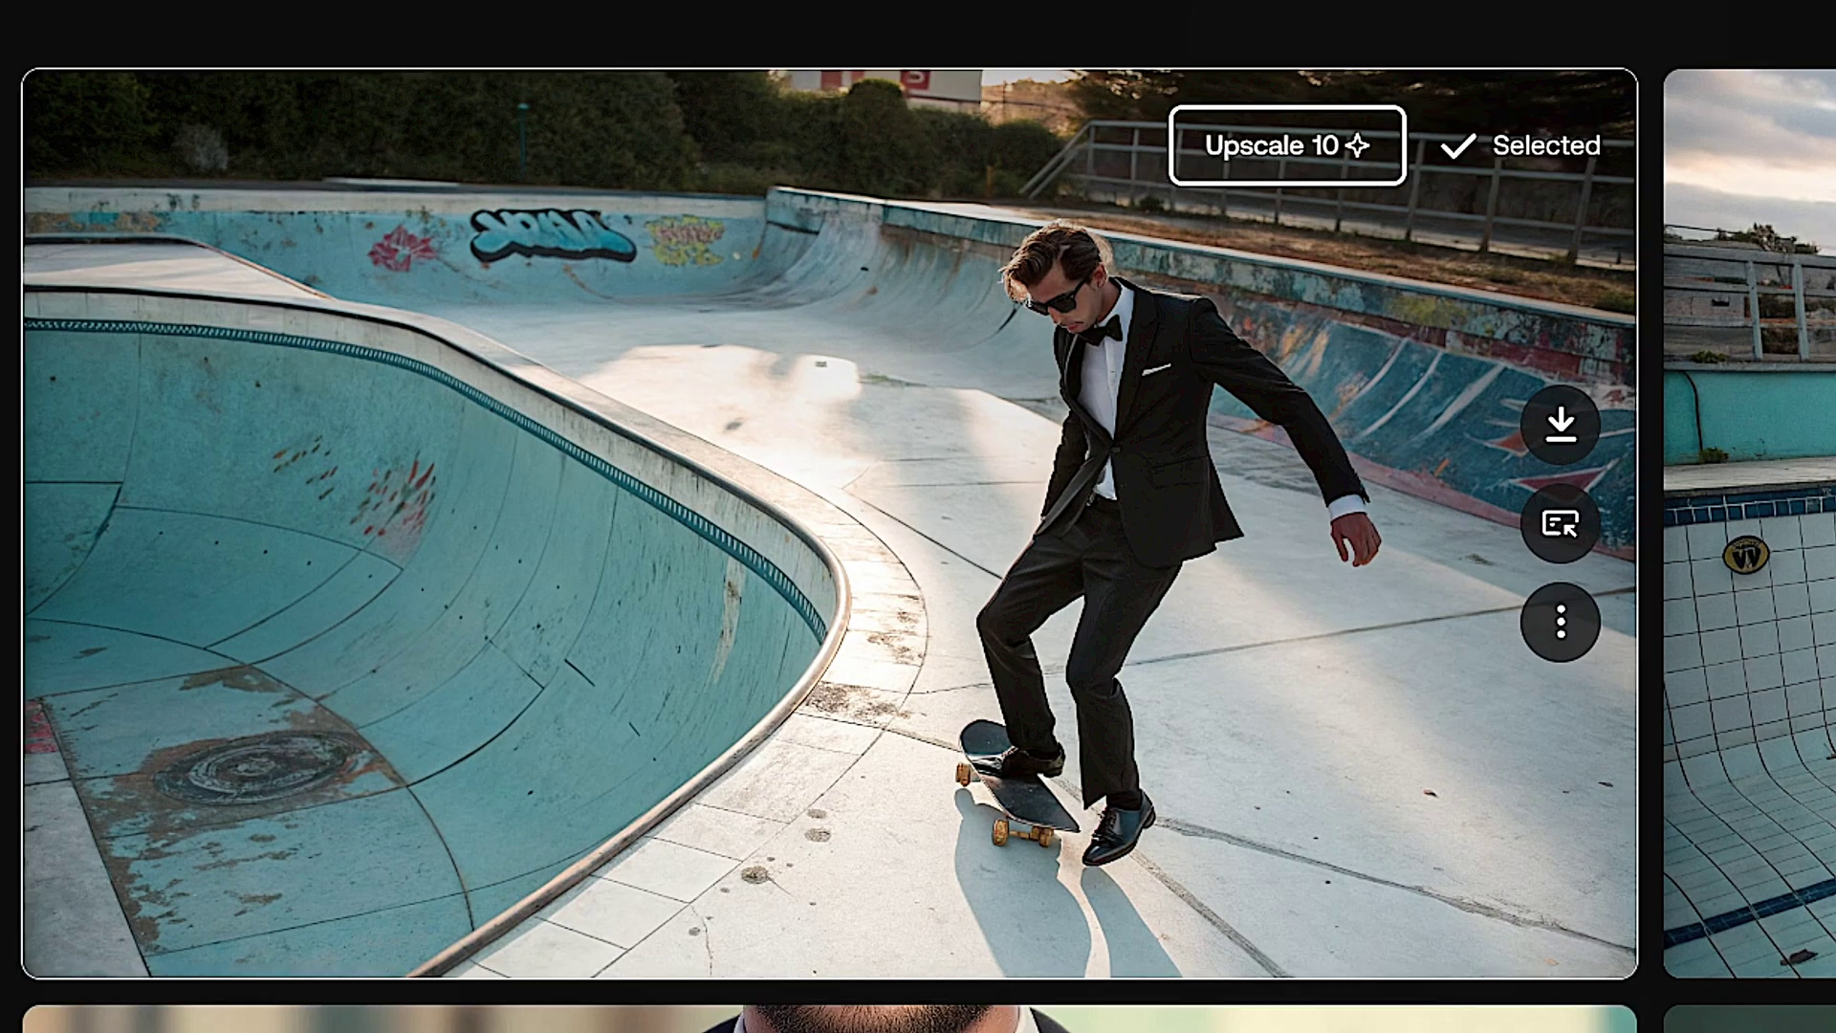